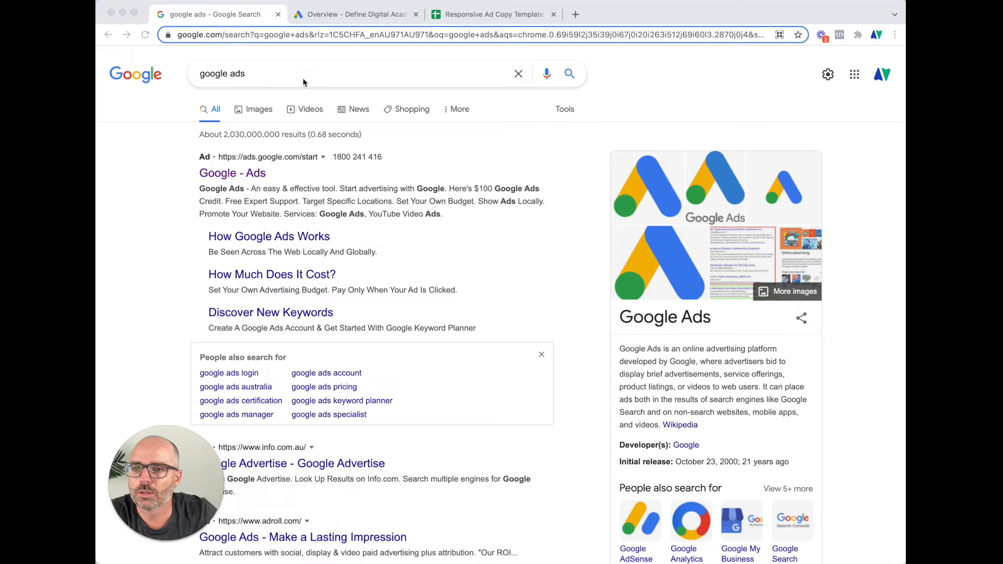
Open the sponsored Google Ads search result to reach the 'Grow your business' getting-started page
click(260, 74)
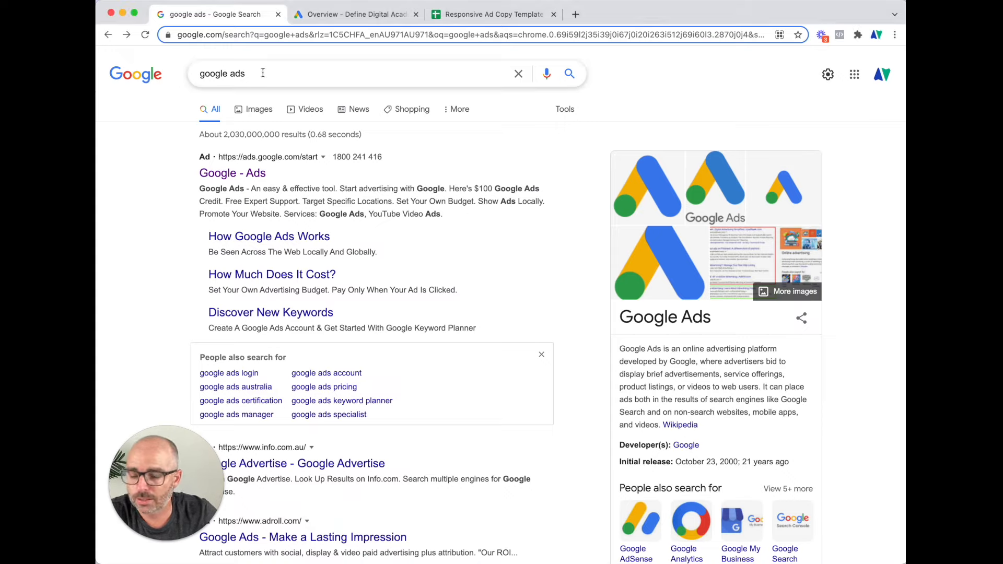
click(248, 174)
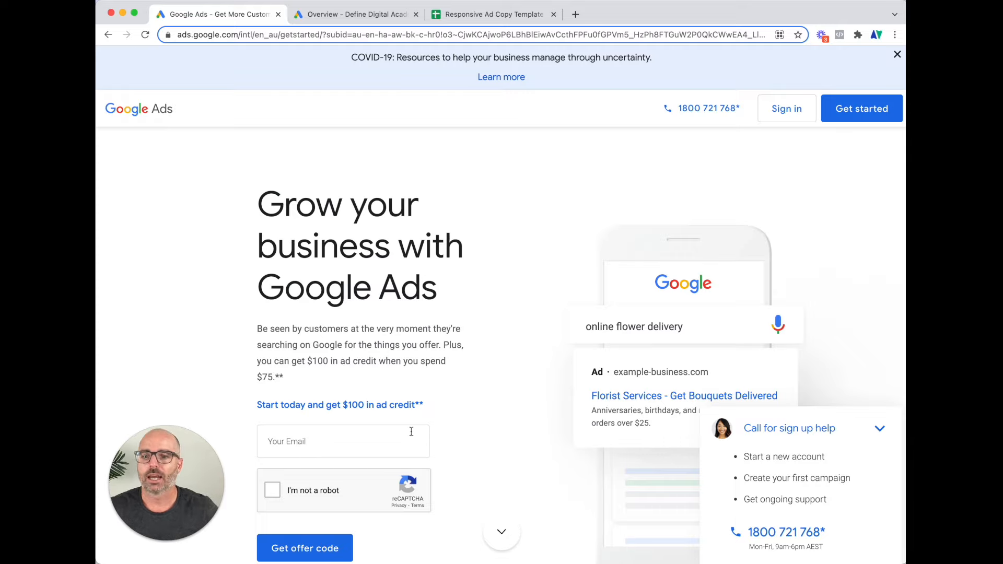
Claim the $100 ad credit (after $75 spend) with your email address and start the first ad
drag(308, 362, 331, 362)
drag(258, 376, 281, 377)
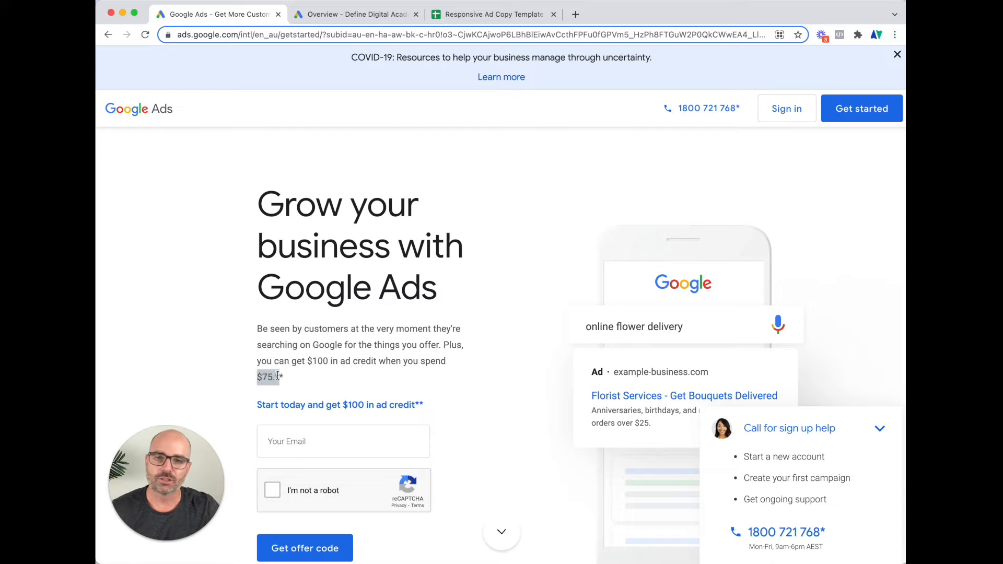
click(304, 443)
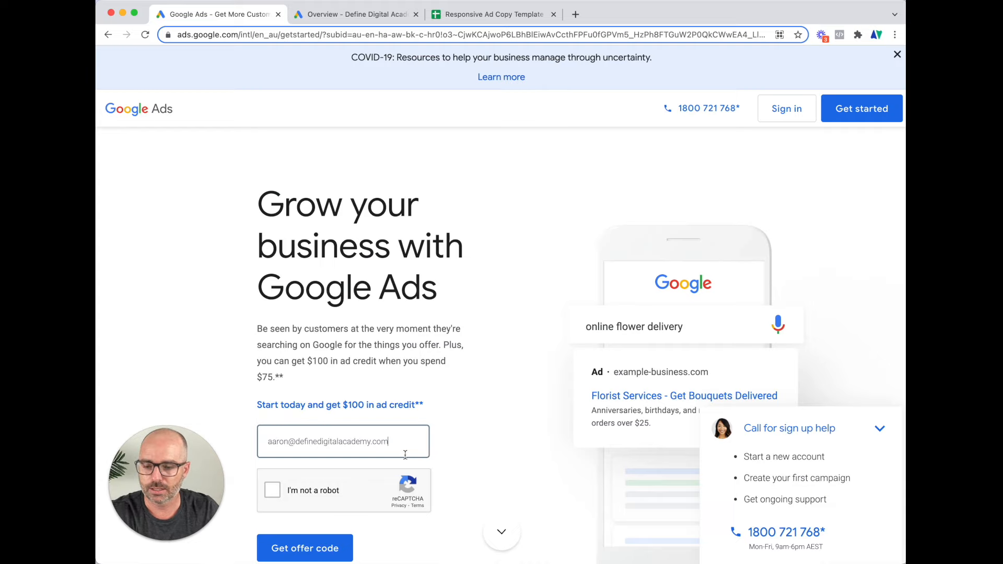
click(278, 493)
click(302, 548)
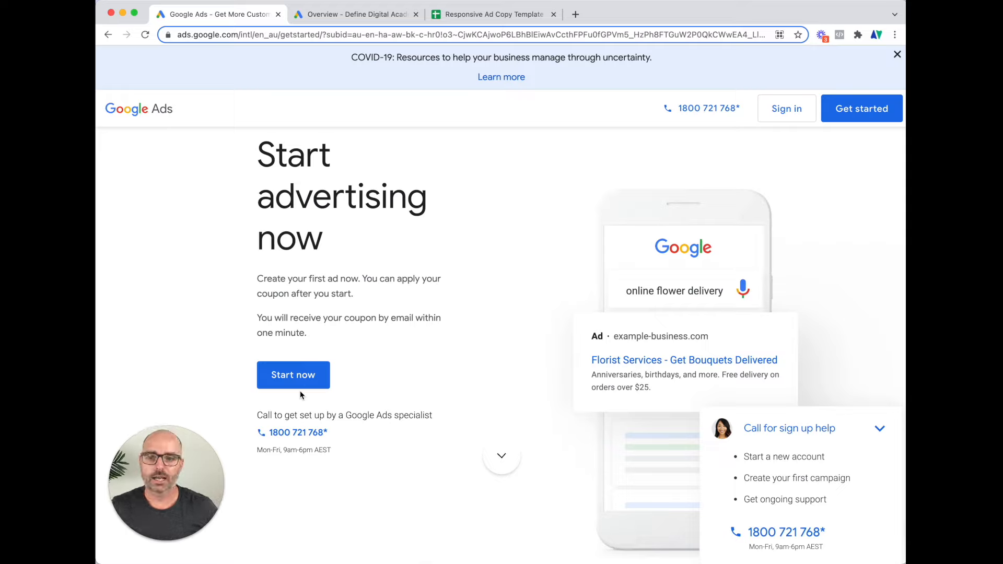
click(298, 385)
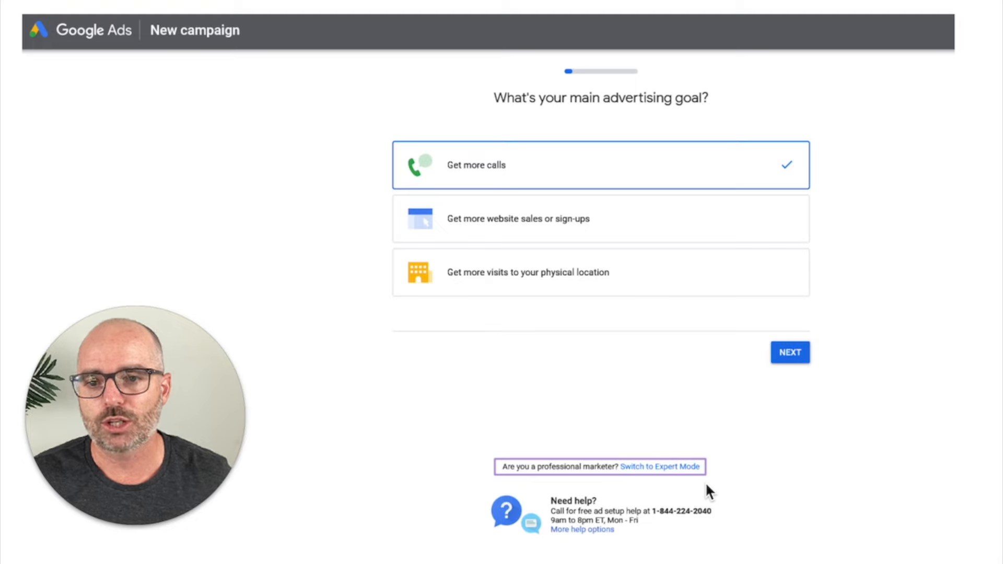
Scroll the empty account Overview page to confirm no campaigns exist yet
scroll(706, 481, down, 1)
scroll(670, 459, up, 1)
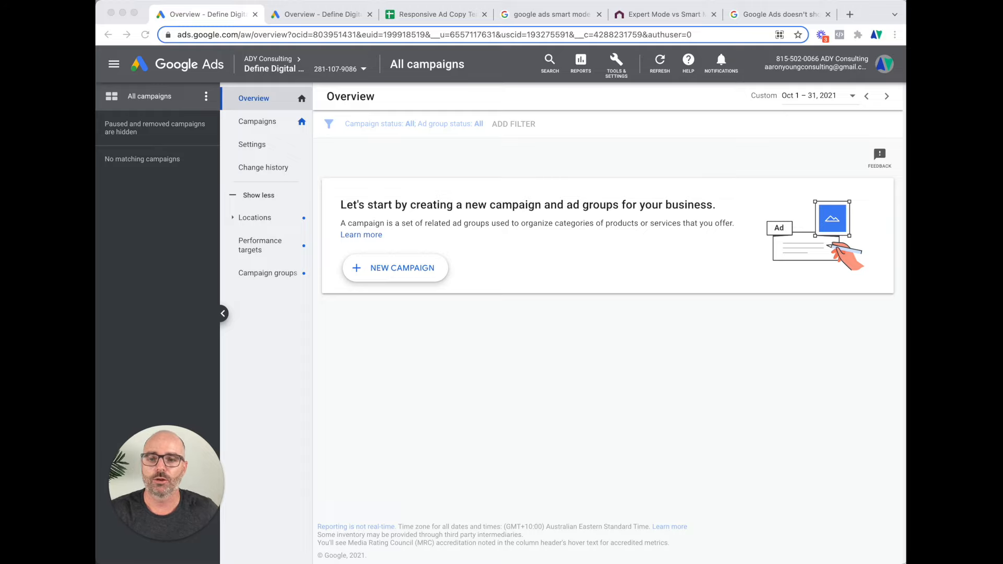
Start a new campaign from the empty Overview page with + NEW CAMPAIGN
click(383, 271)
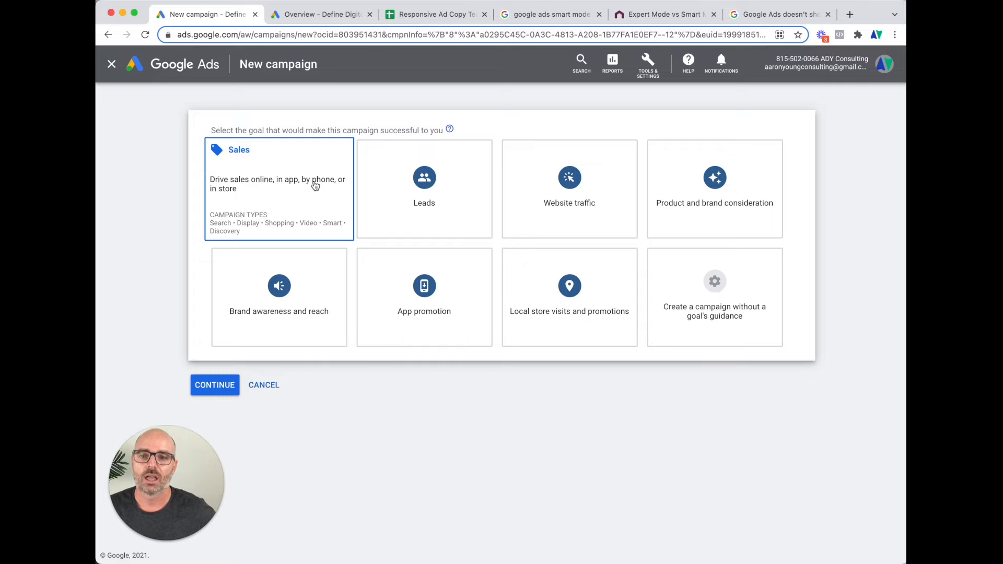
Compare the Leads and Website traffic goals, then pick Sales as the campaign goal
click(387, 196)
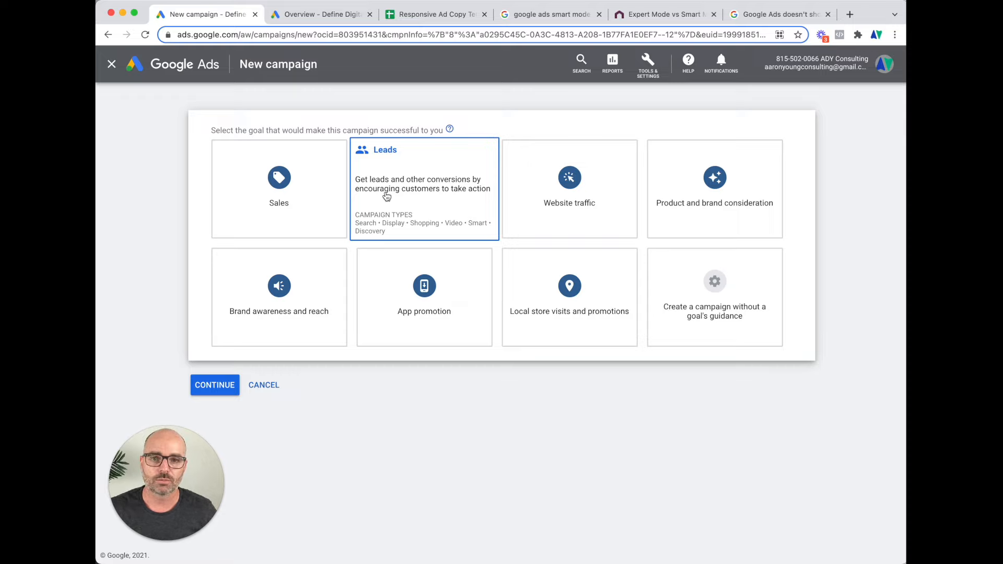
click(532, 195)
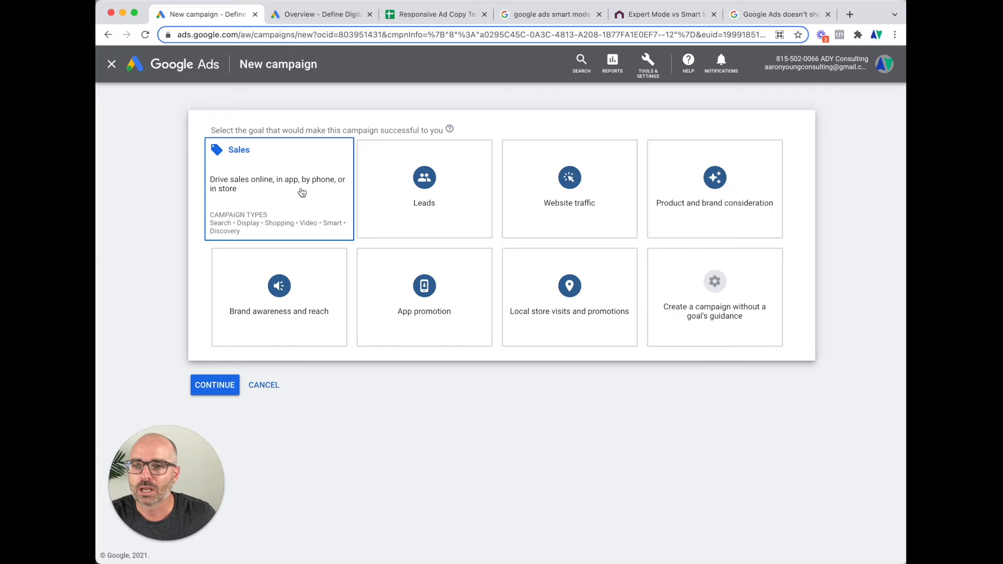
scroll(302, 193, down, 3)
click(301, 192)
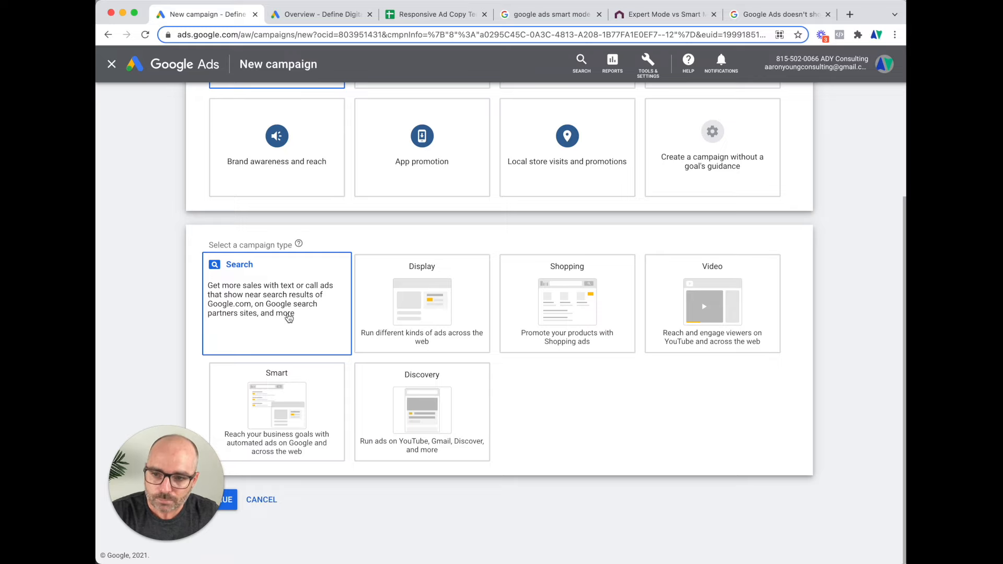
Choose the Search campaign type with no reach methods ticked, then focus the Sales-Search-1 name field
click(289, 318)
scroll(288, 316, down, 7)
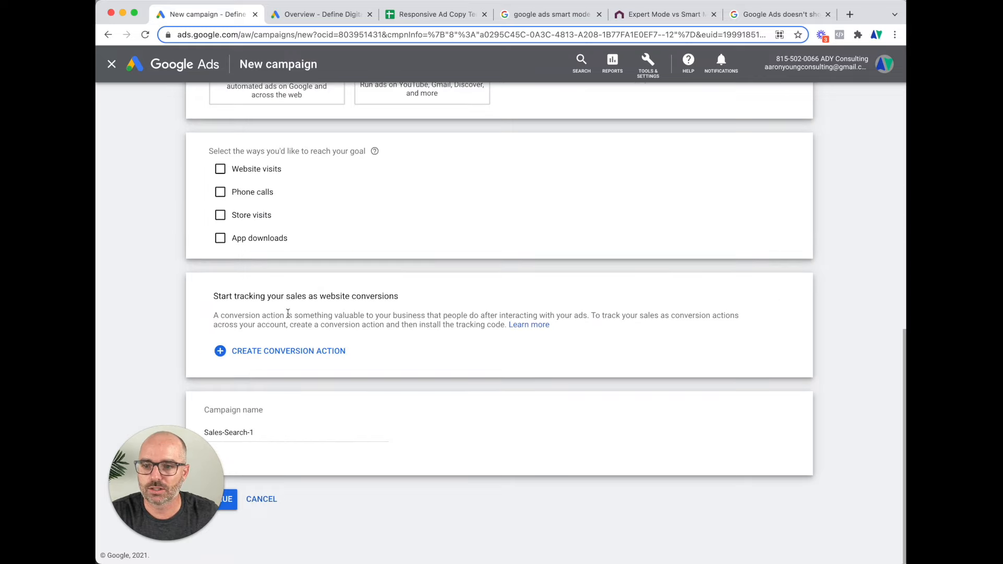
click(255, 171)
click(255, 170)
click(256, 194)
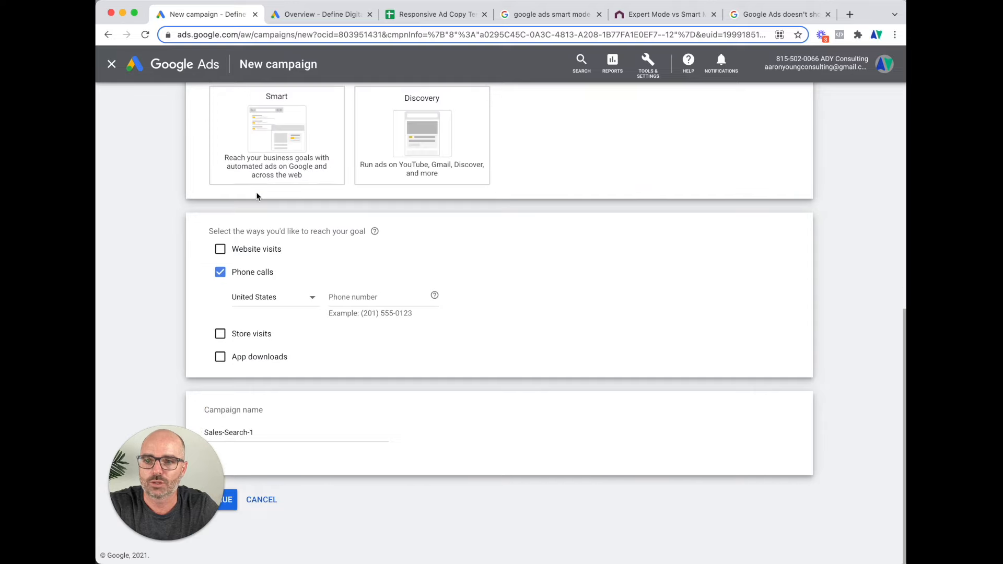
click(257, 338)
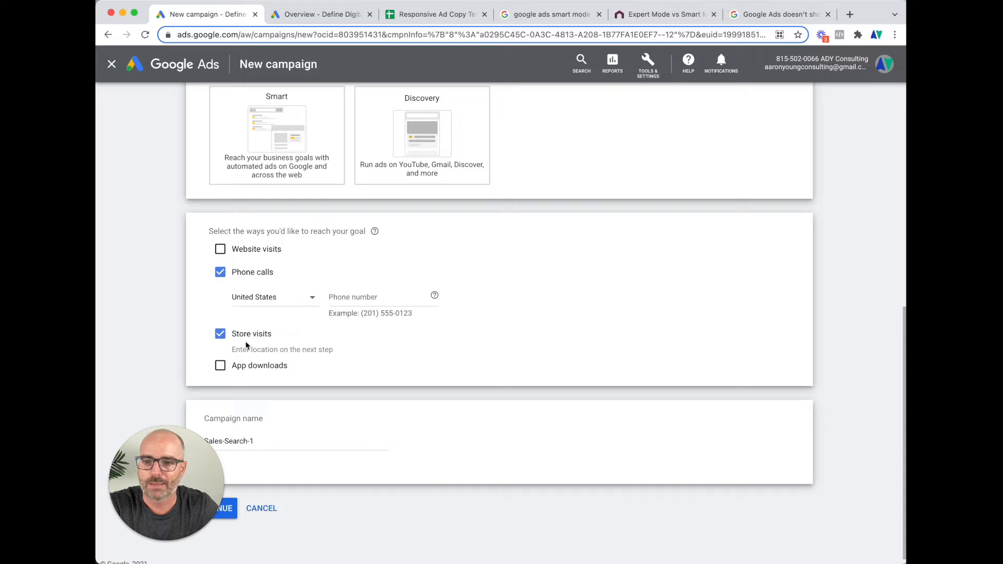
click(246, 339)
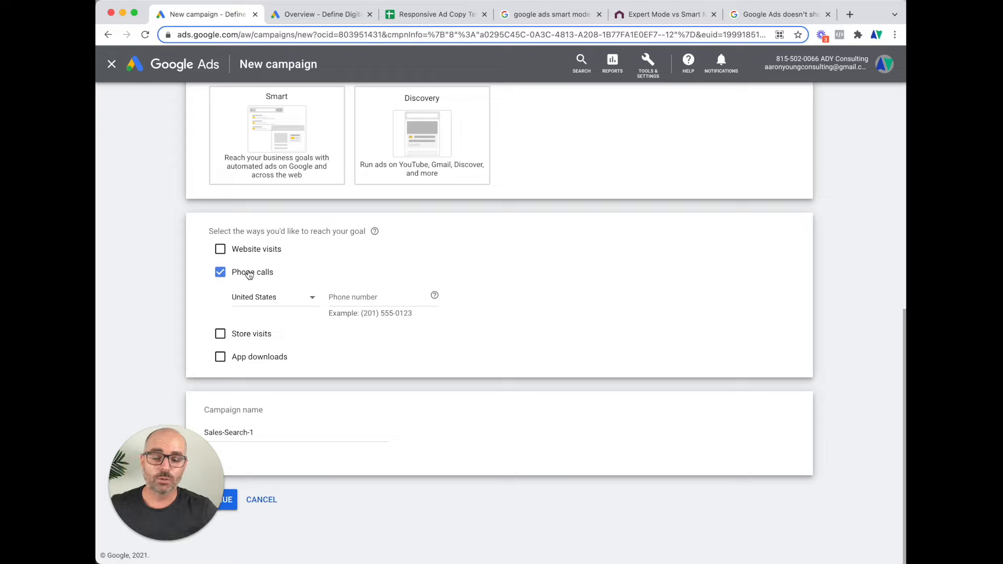
click(249, 275)
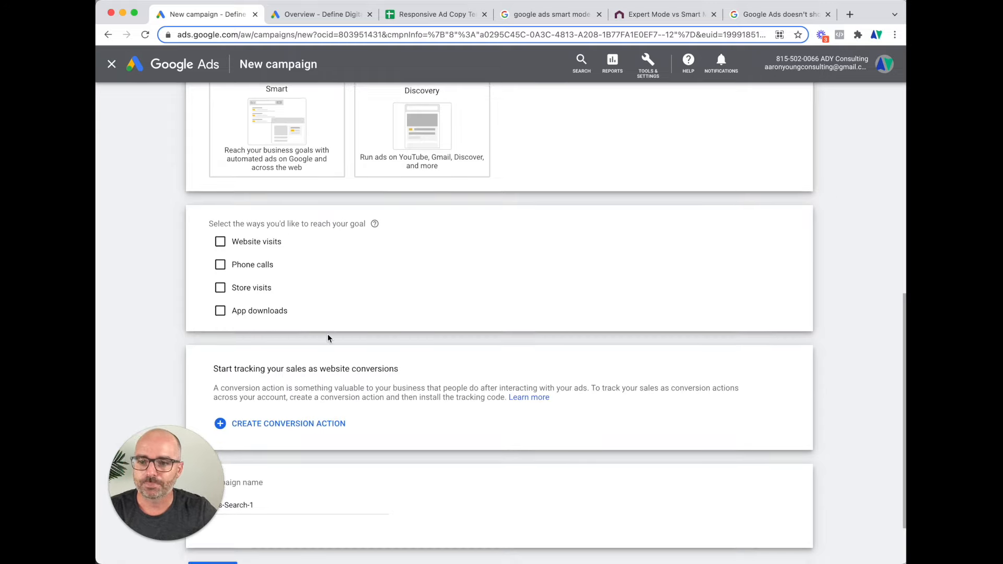
scroll(327, 338, down, 3)
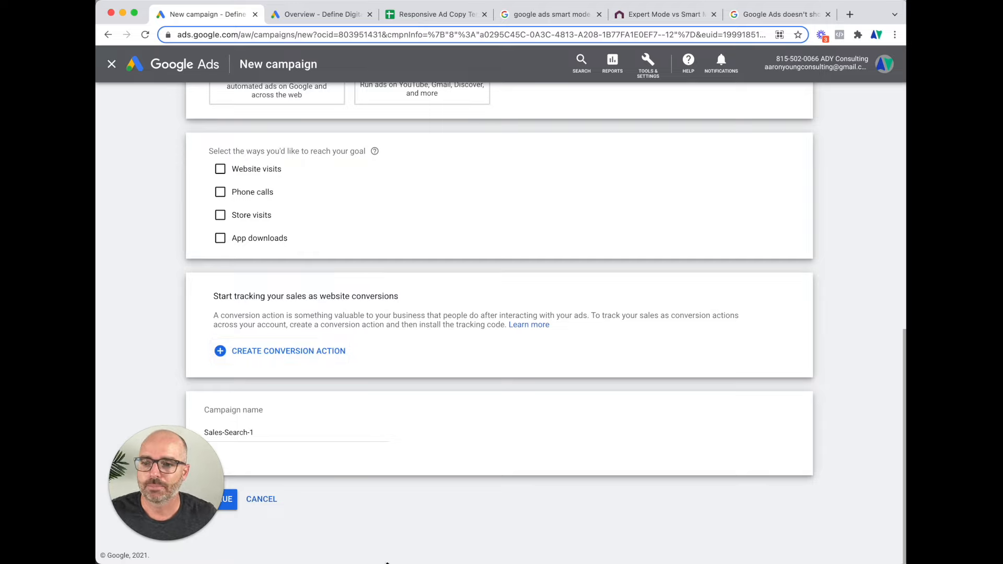
click(269, 428)
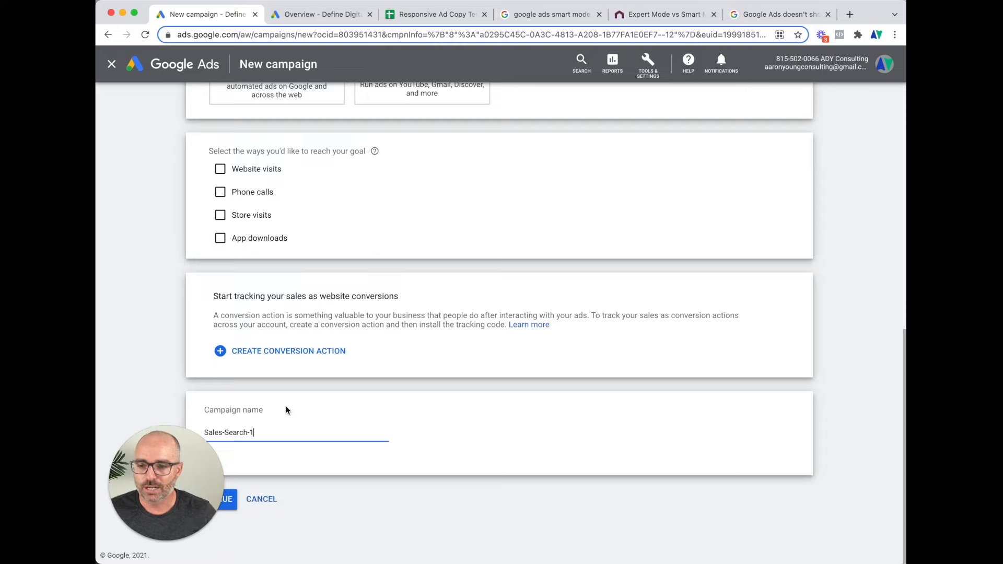
click(226, 433)
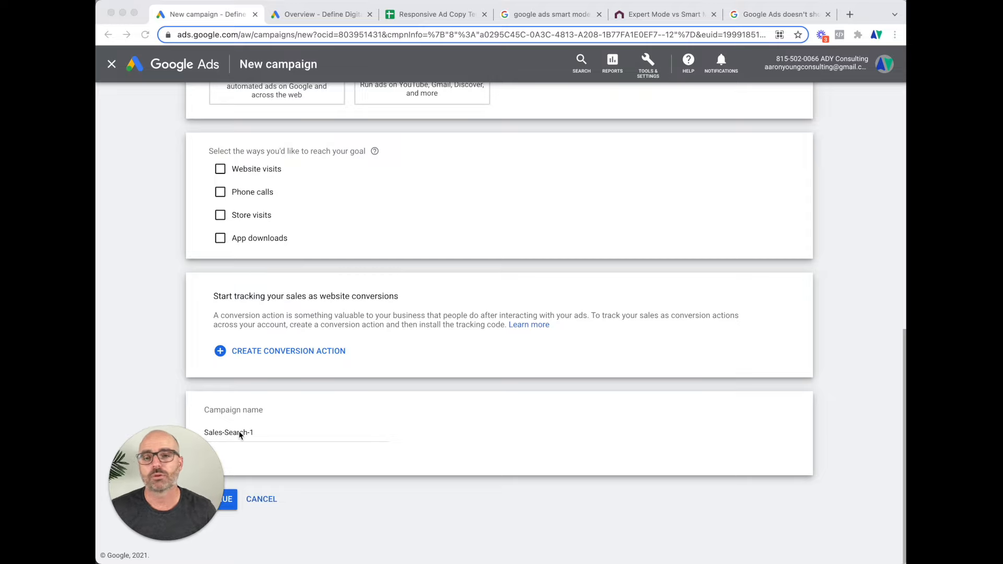
Rename the campaign '1BV Seminyak' and continue to Budget and bidding
click(239, 433)
triple_click(239, 432)
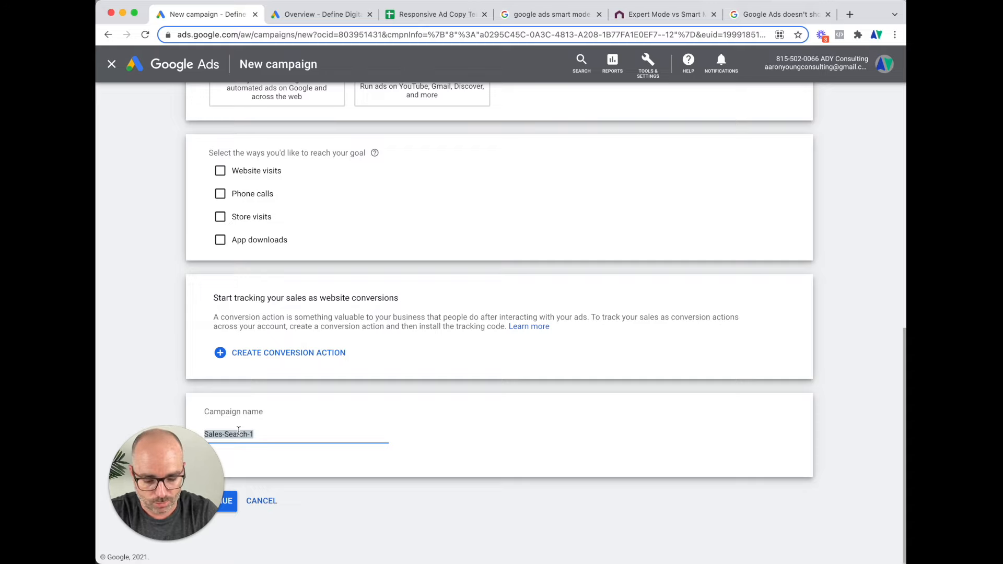
text(1BV)
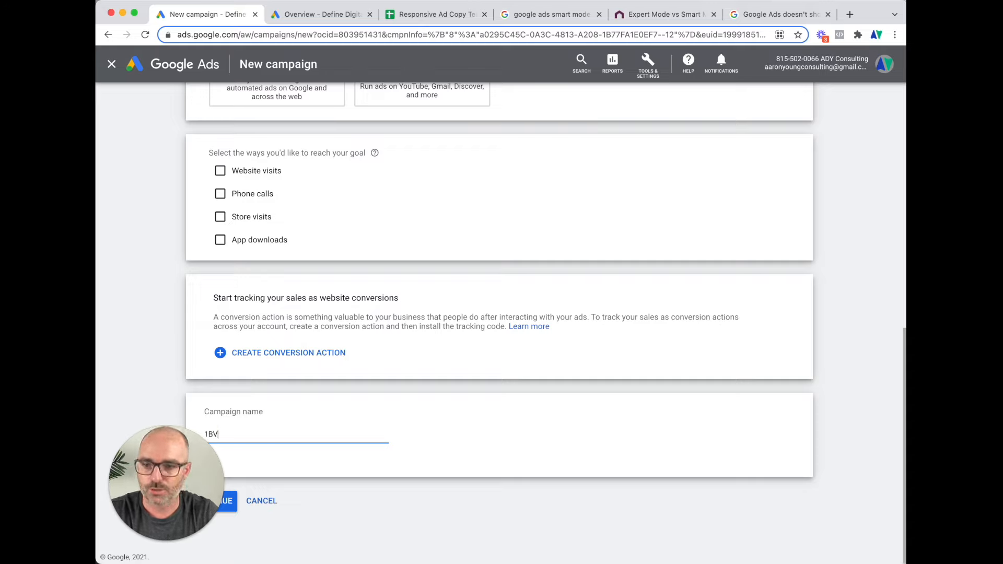
text( Seminya)
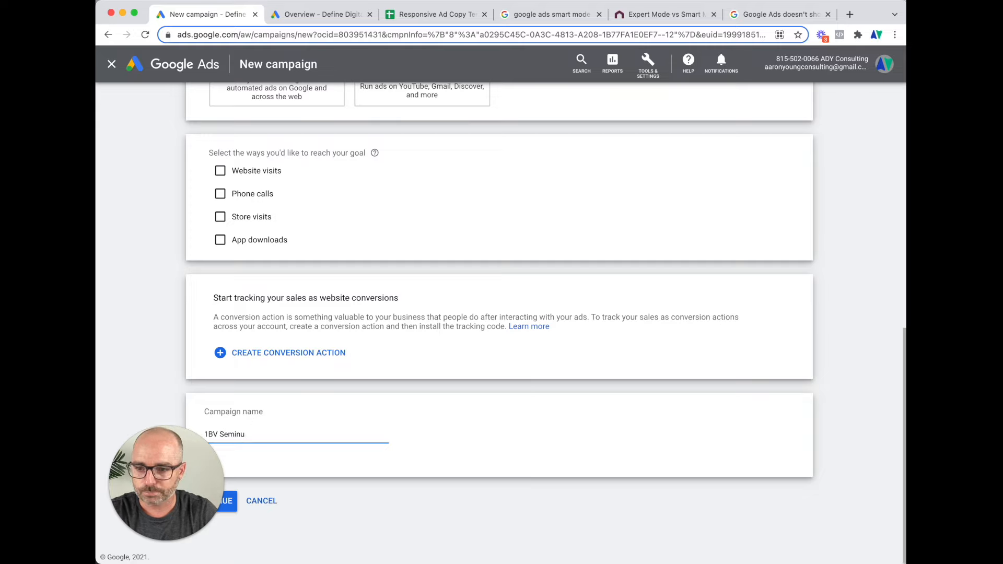
text(k)
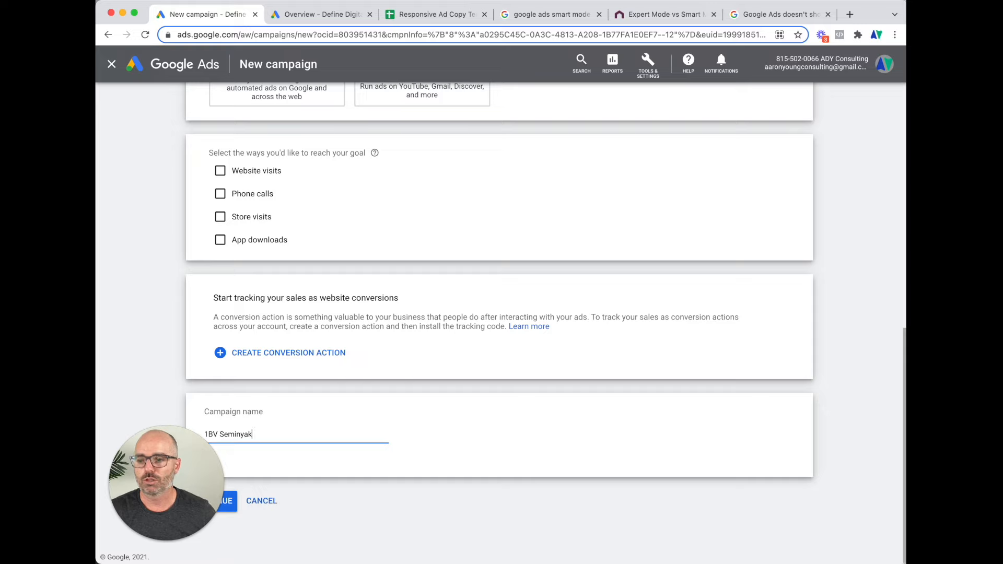
click(225, 504)
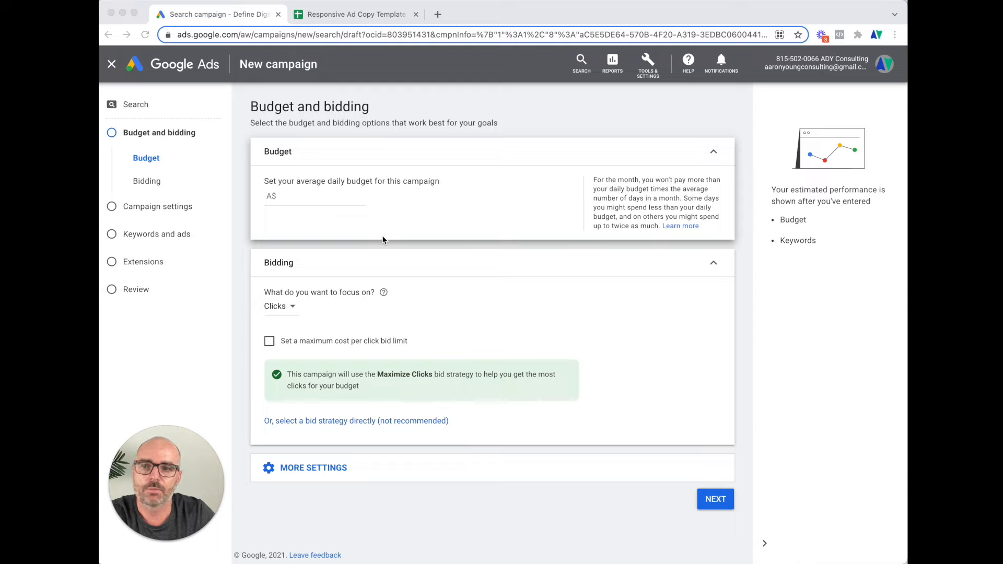
Set the campaign's average daily budget to A$10
click(289, 199)
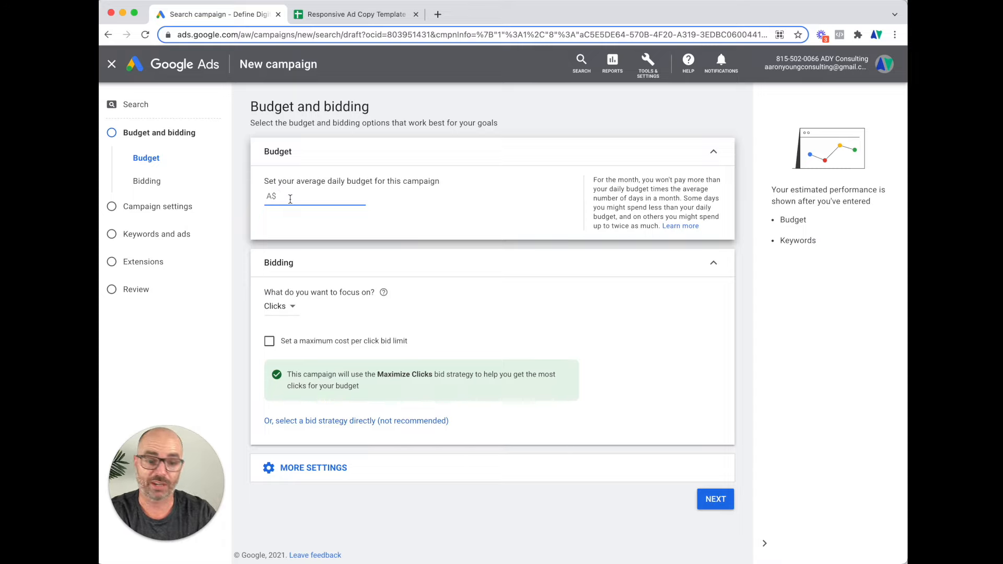
text(10)
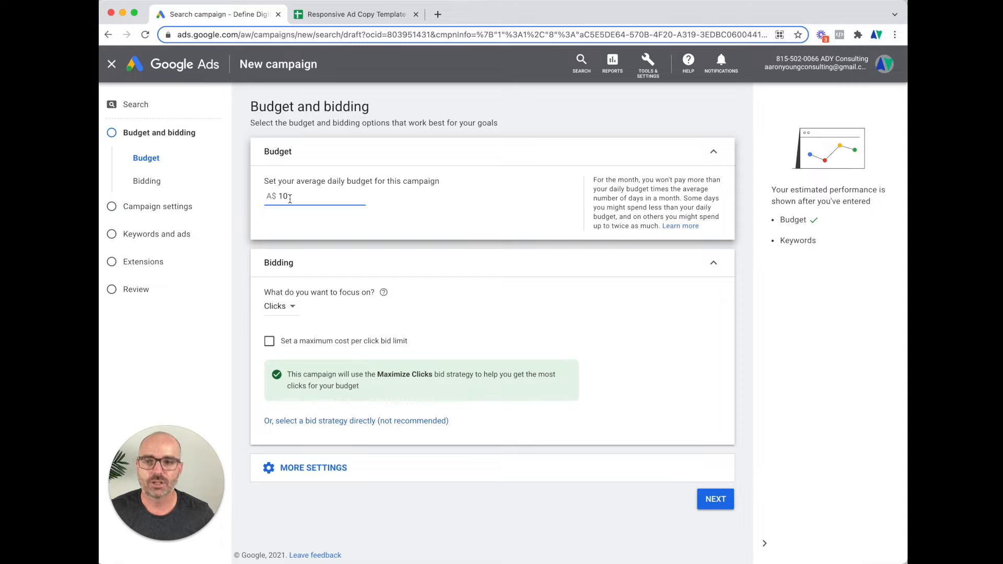
double_click(284, 197)
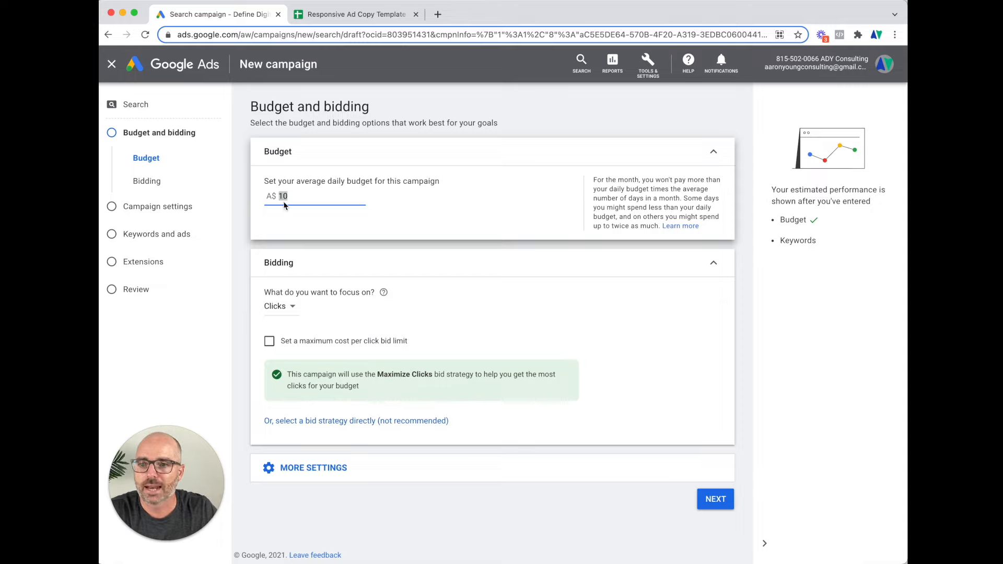
Make bidding focus on Clicks, applying the Maximize Clicks strategy without a max CPC limit
click(292, 307)
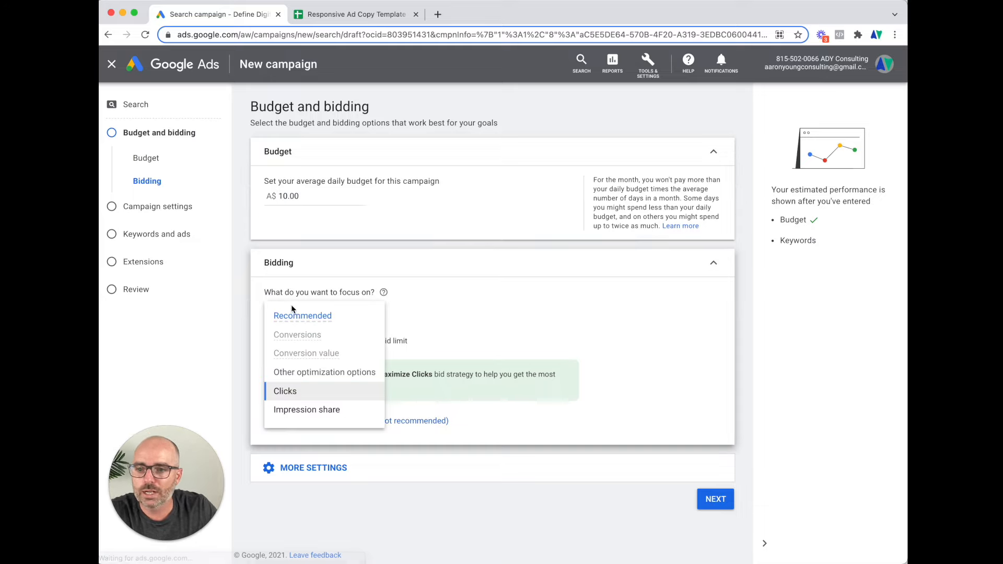
mouse_move(291, 340)
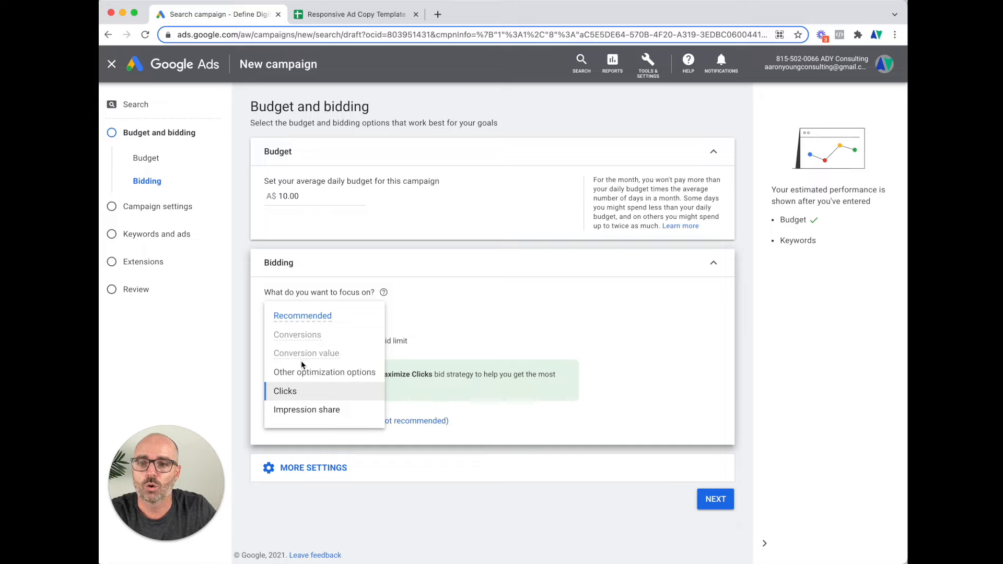
mouse_move(308, 362)
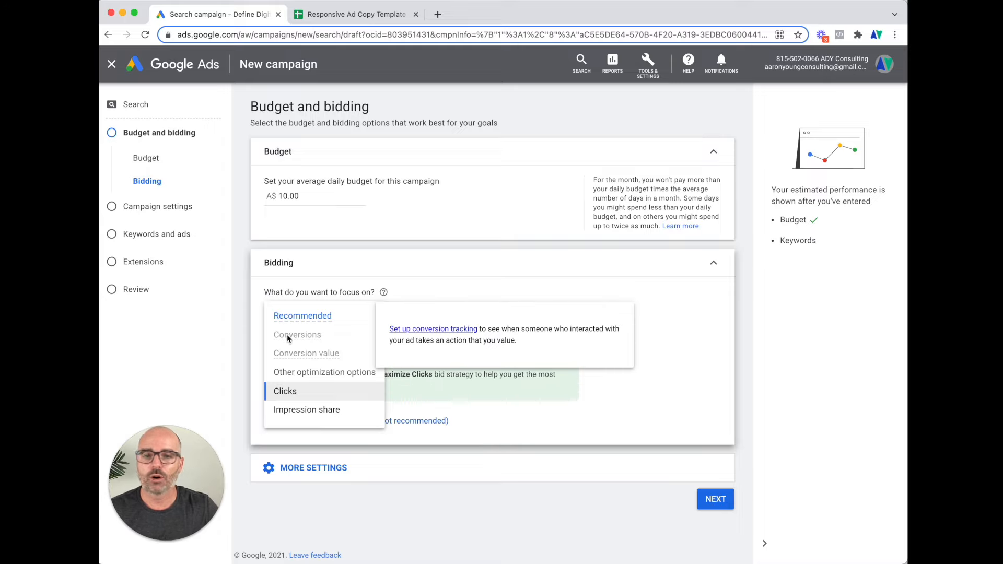
click(312, 398)
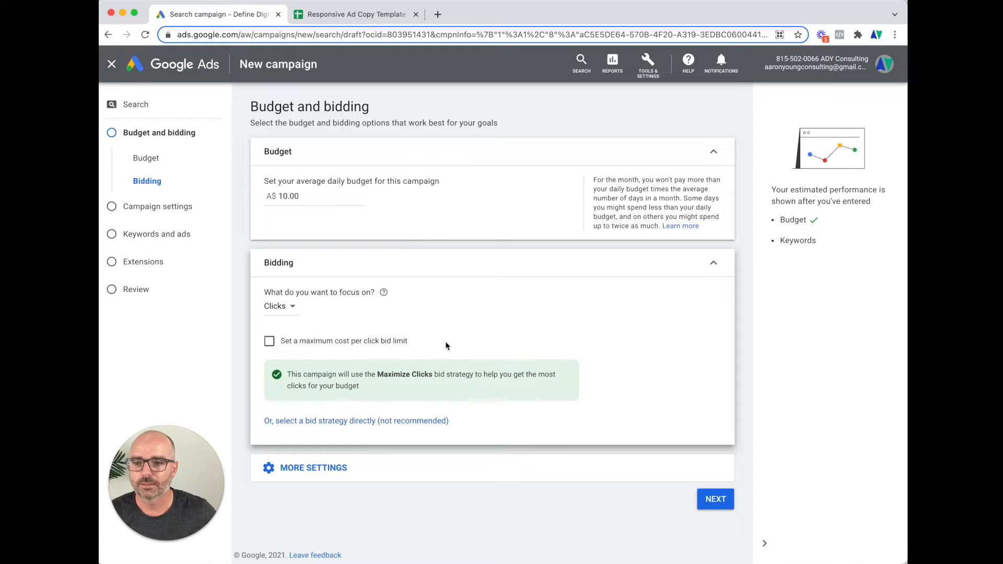
Review the extra Ad rotation and Conversions settings, then proceed to Campaign settings
click(319, 468)
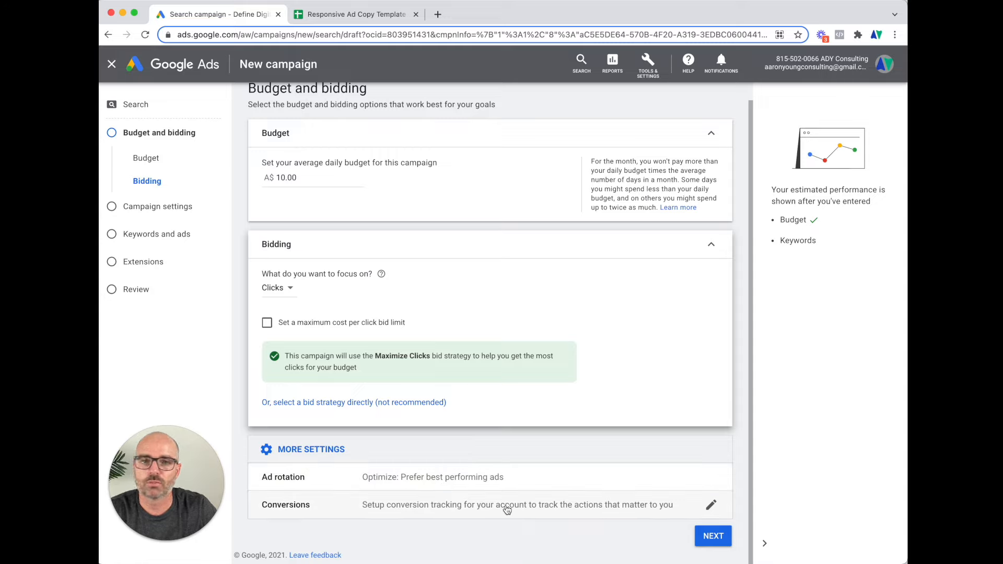
click(714, 537)
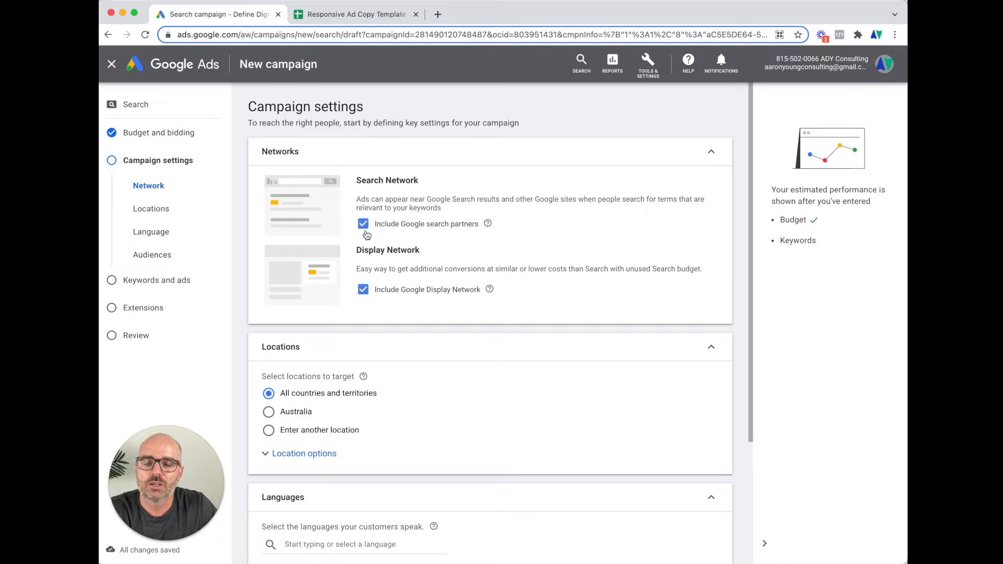
Untick Google search partners and the Google Display Network so the campaign runs on Search only
mouse_move(489, 227)
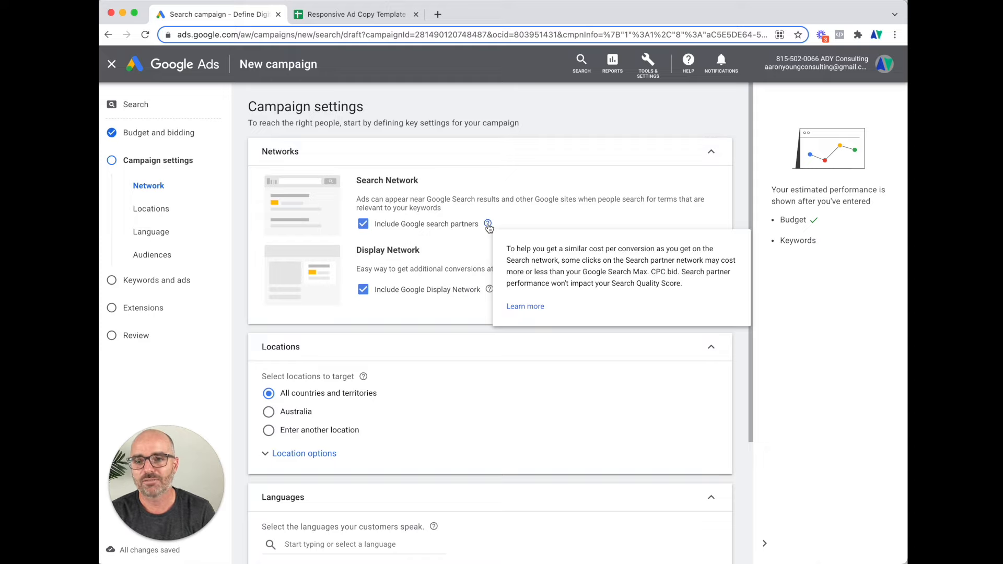
click(369, 225)
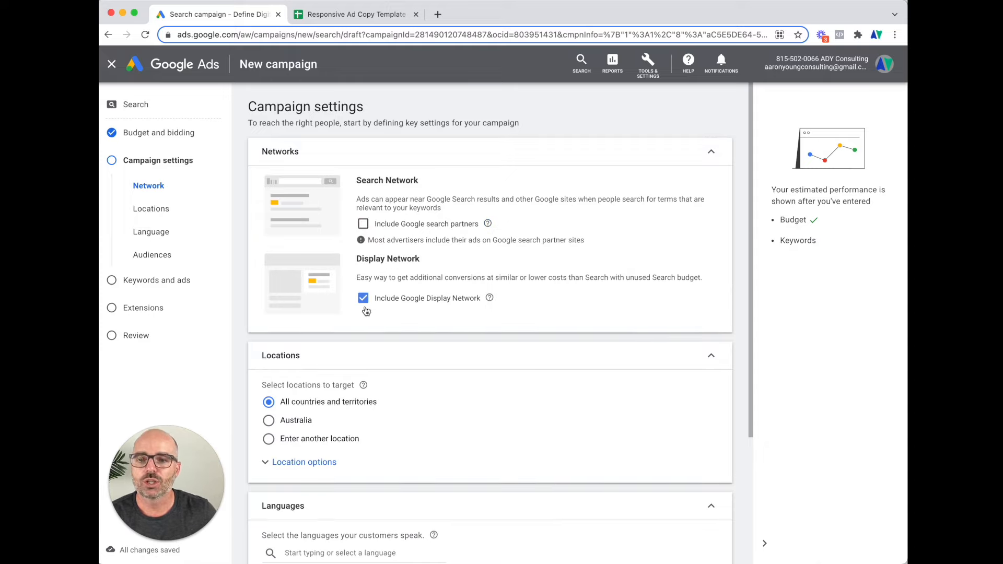
mouse_move(487, 301)
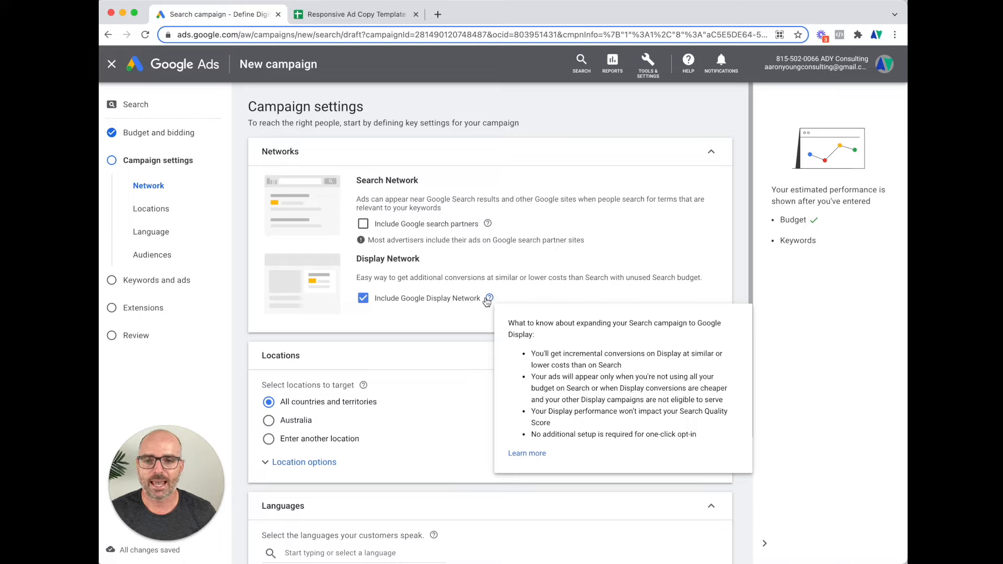
click(363, 299)
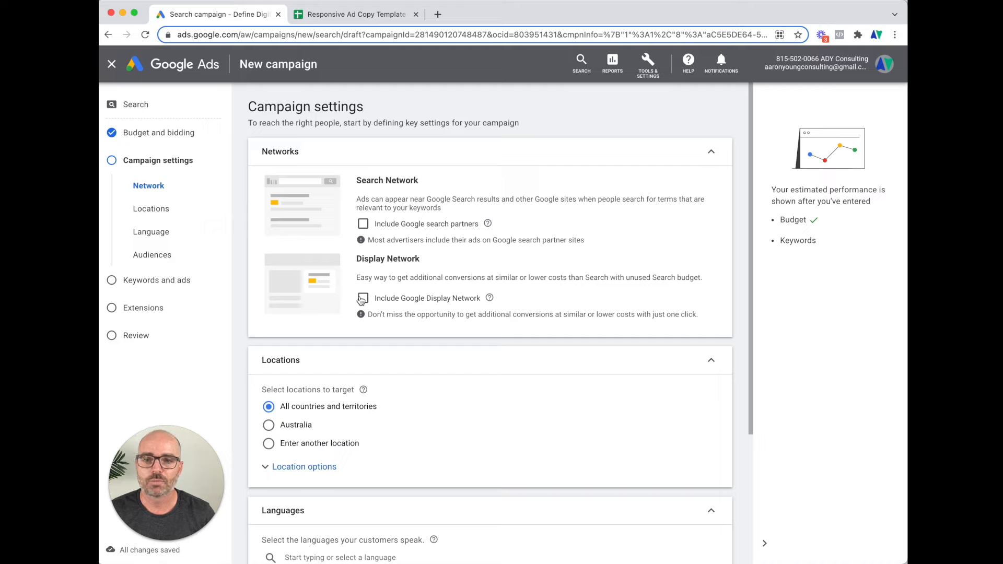
Use 'Enter another location' to target the countries Australia and Singapore
scroll(368, 316, down, 3)
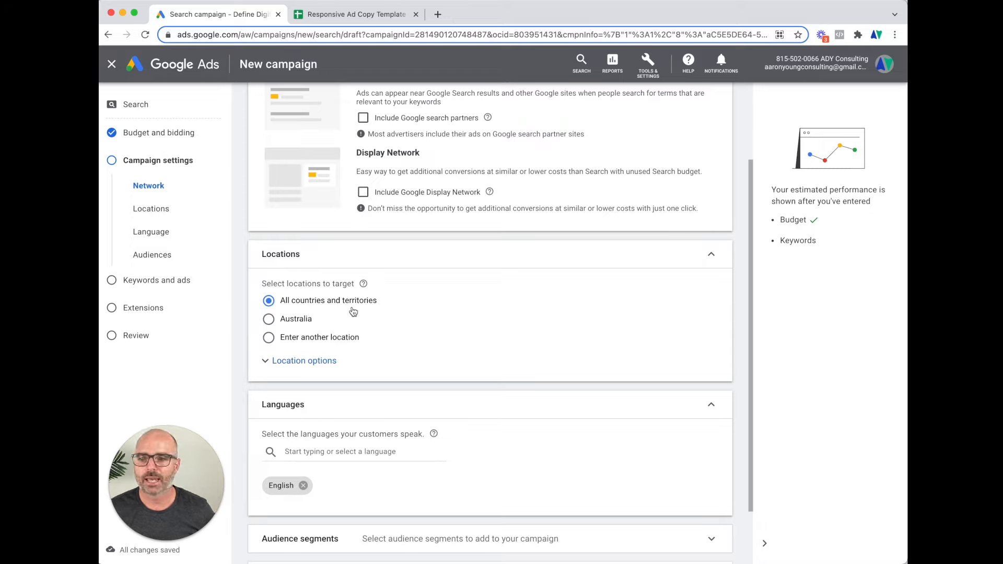
click(306, 340)
click(310, 365)
text(aust)
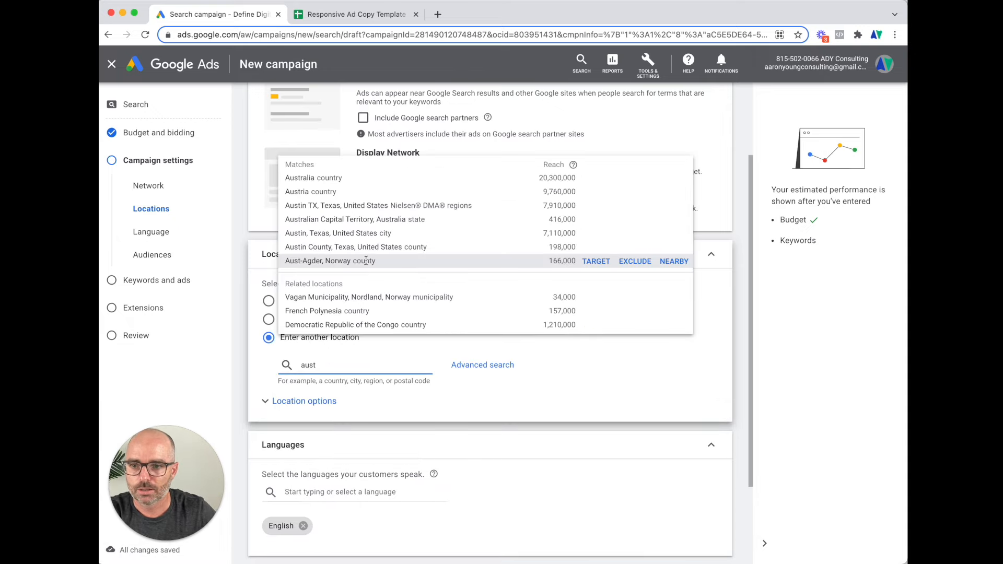
click(587, 179)
click(338, 411)
text(singapore)
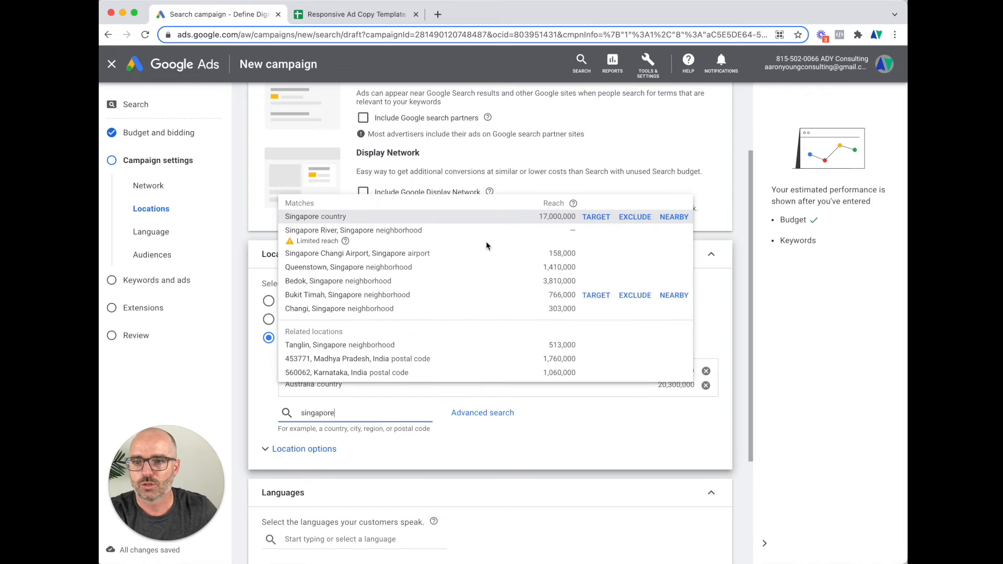
click(596, 217)
Try location searches for 'uni', 'brisb' and postcode 4000, clearing each without targeting it
click(340, 427)
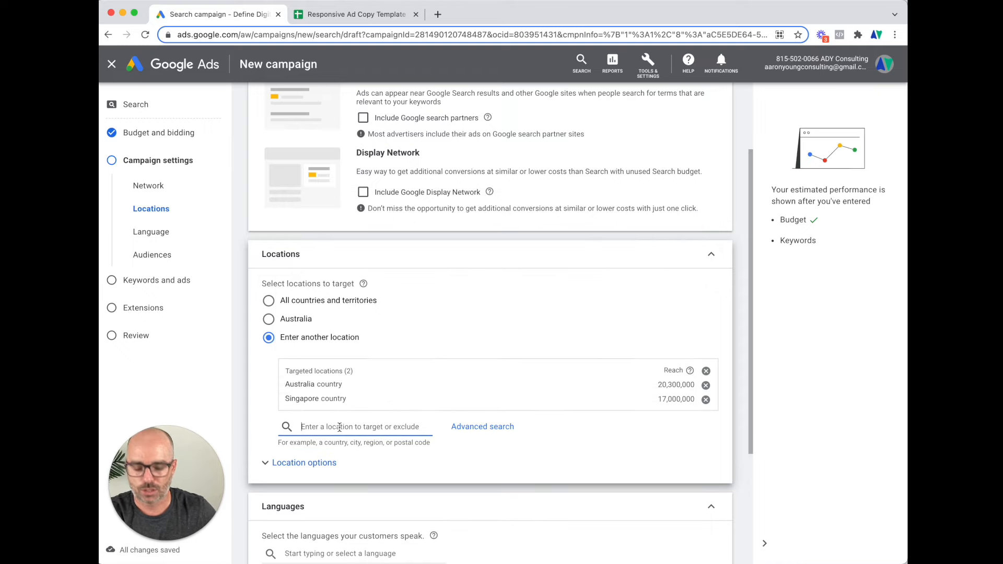
text(v)
key(BackSpace)
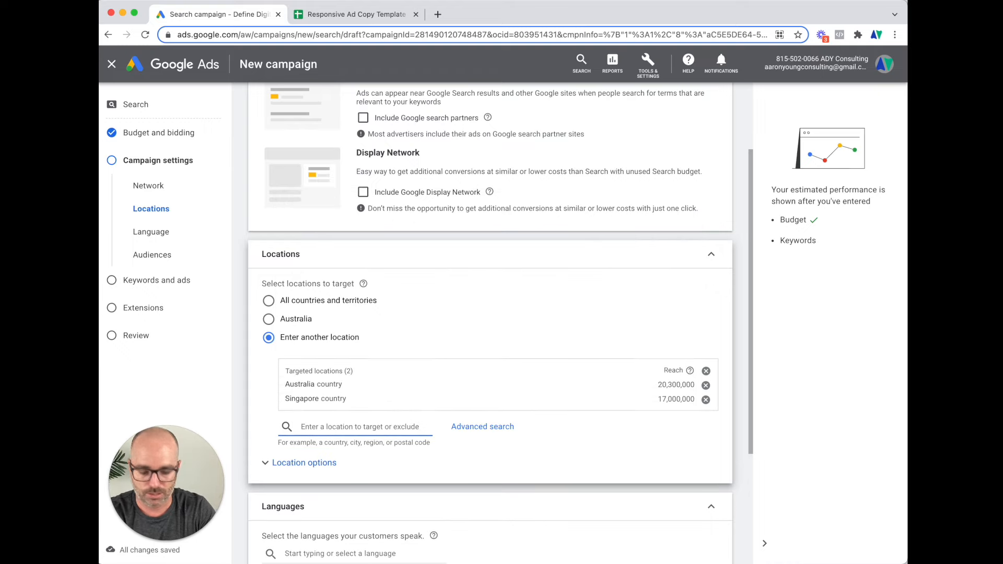
text(u)
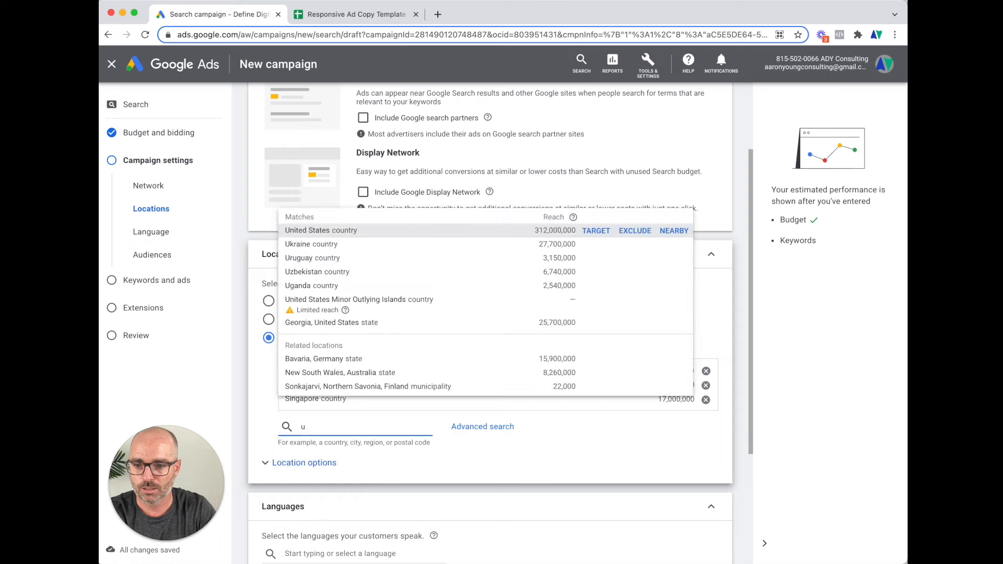
text(ni)
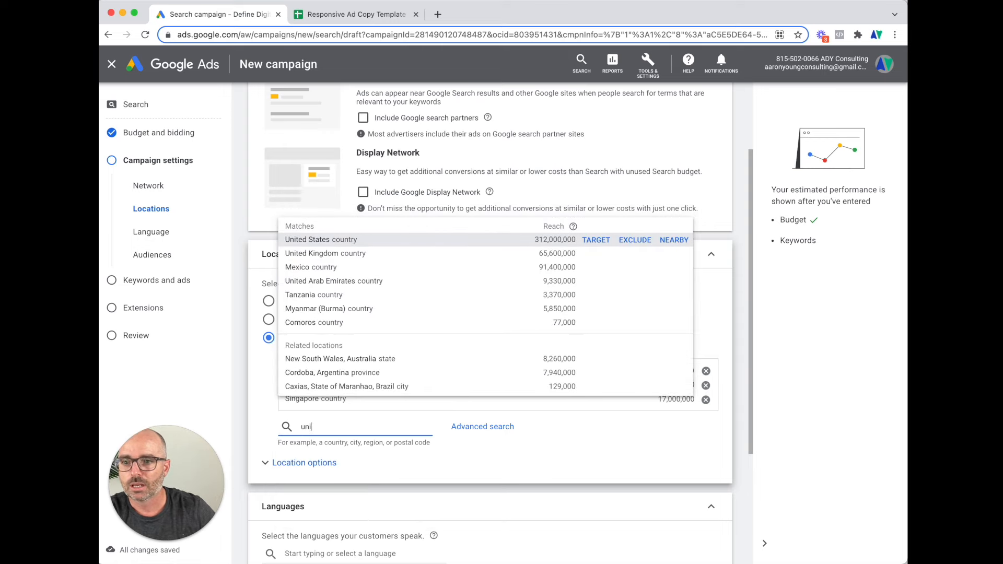
mouse_move(330, 254)
mouse_move(327, 286)
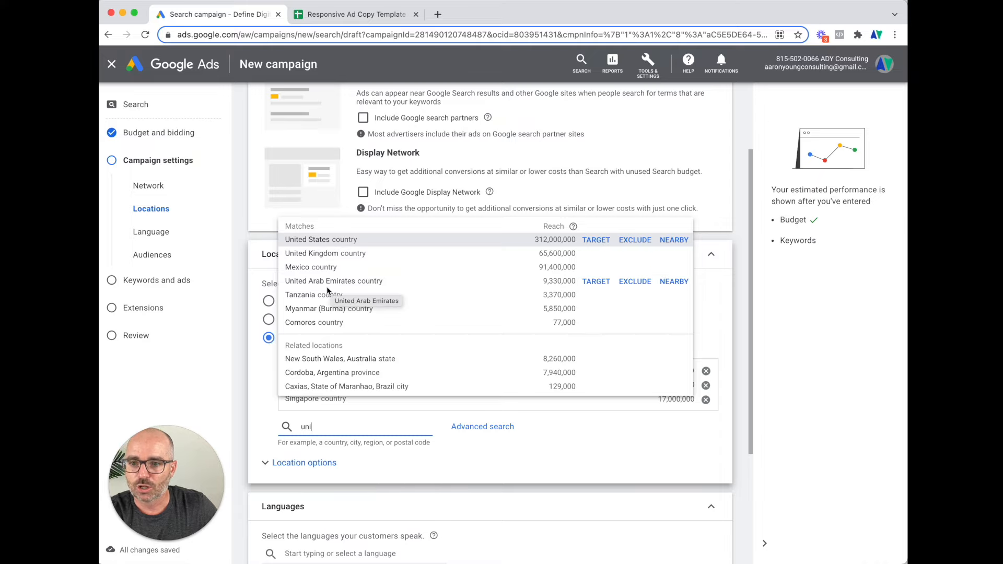
double_click(334, 429)
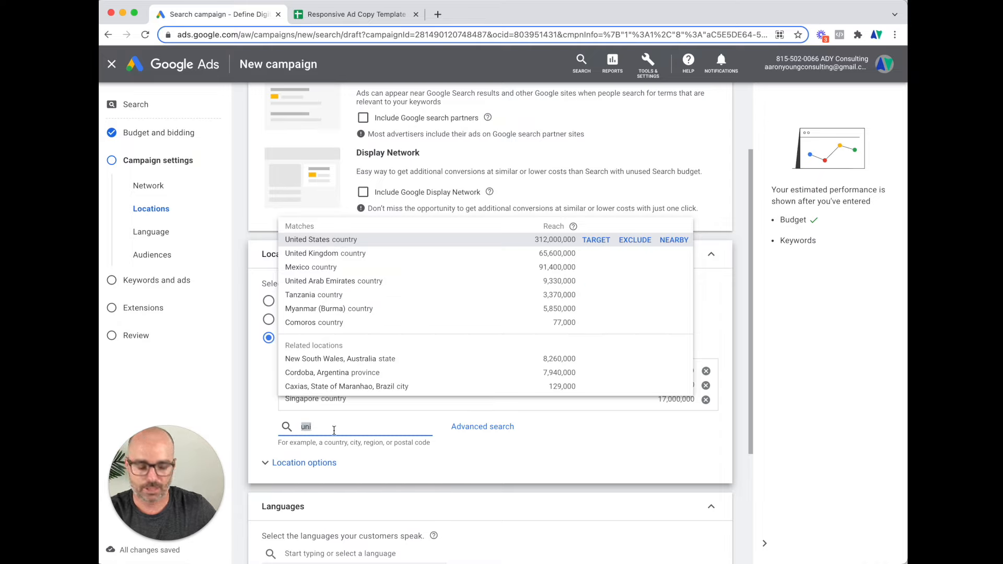
key(BackSpace)
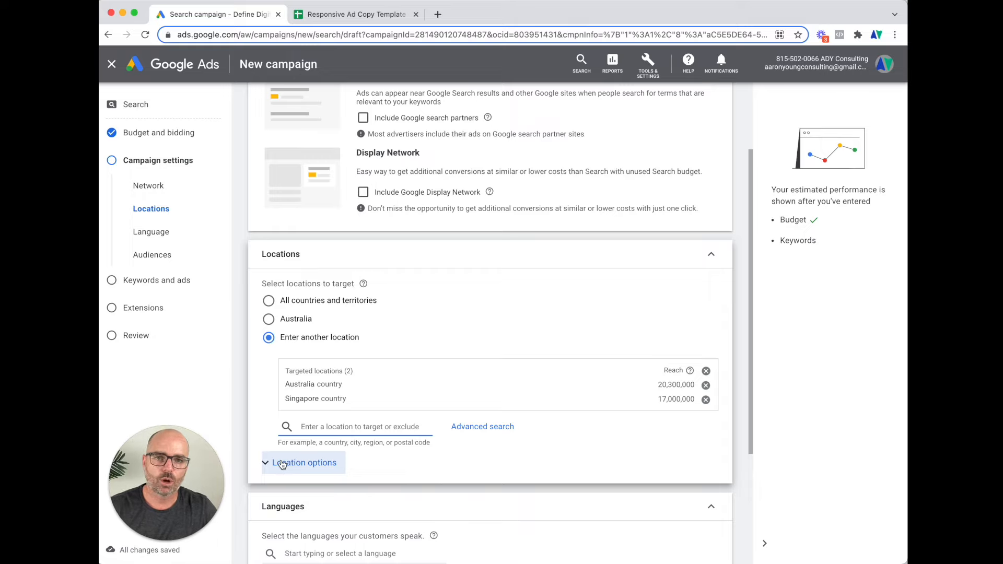
scroll(291, 466, down, 2)
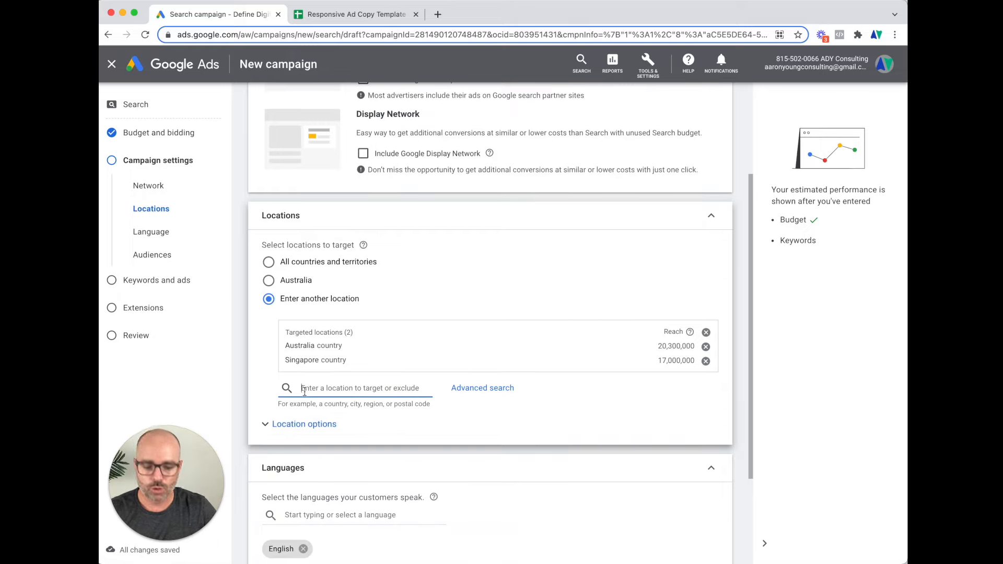
text(brisb)
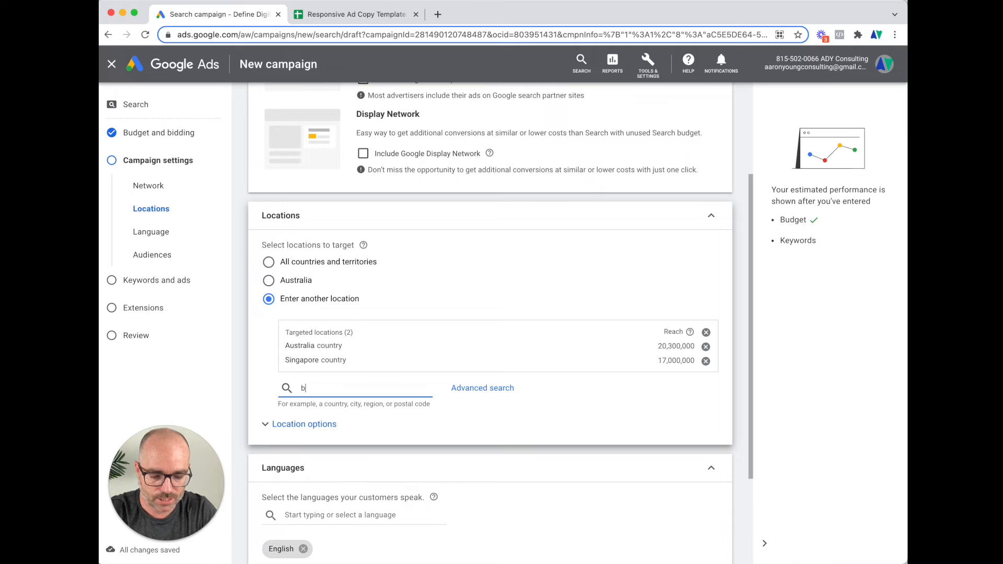
key(BackSpace)
key(BackSpace)
key(BackSpace)
key(BackSpace)
key(BackSpace)
text(4000)
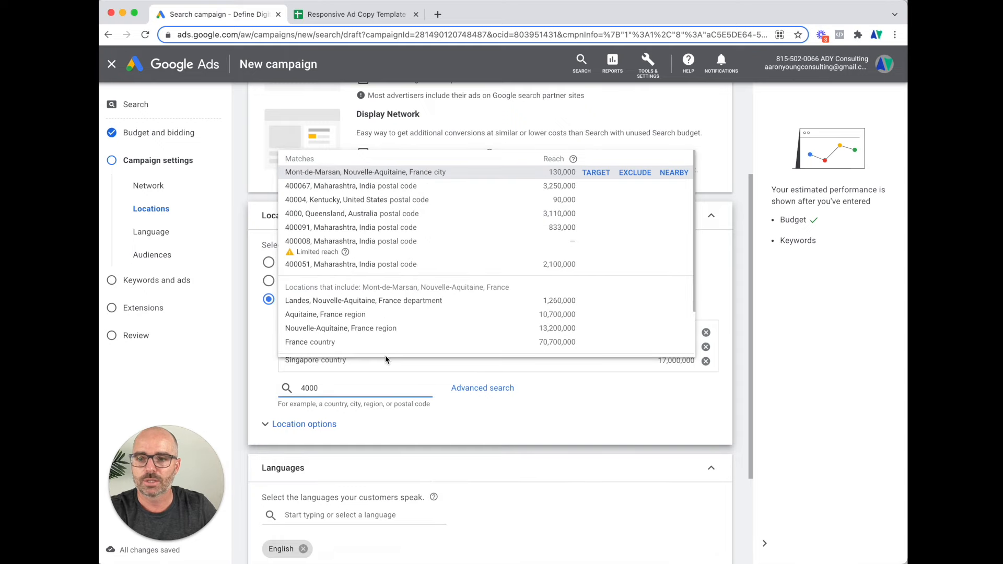
double_click(317, 388)
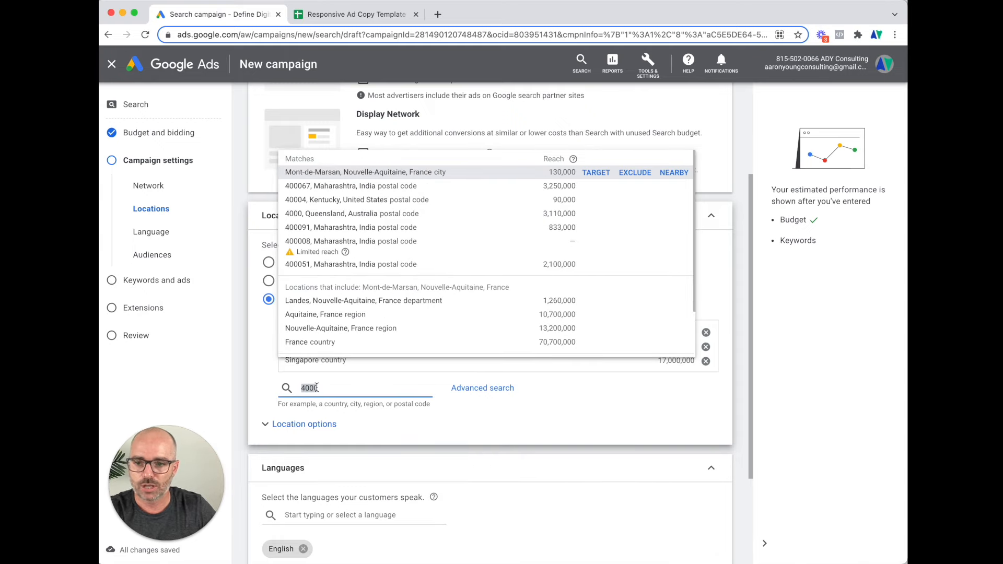
key(BackSpace)
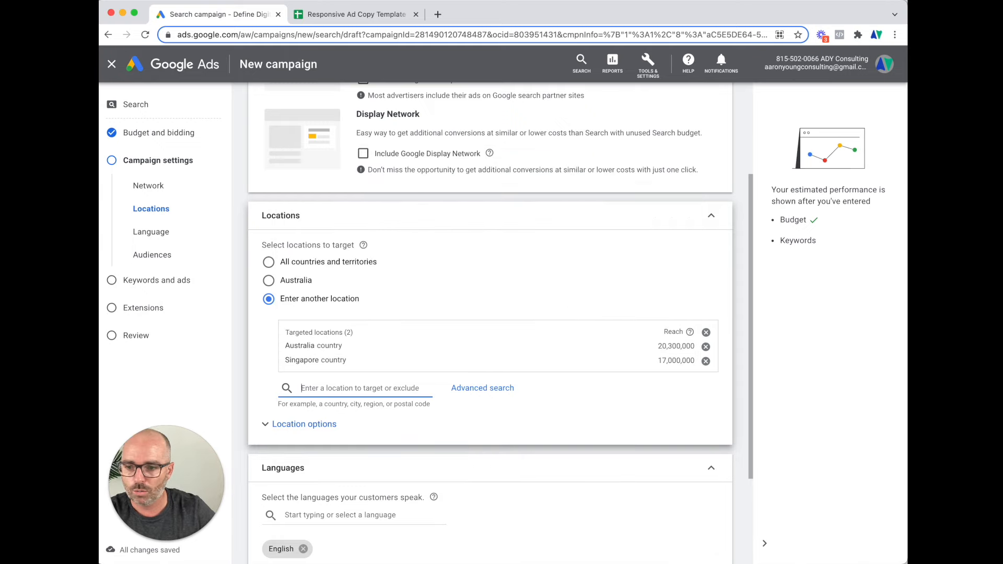
Expand Location options and compare the Presence and Search interest targeting choices
click(265, 425)
scroll(298, 423, down, 2)
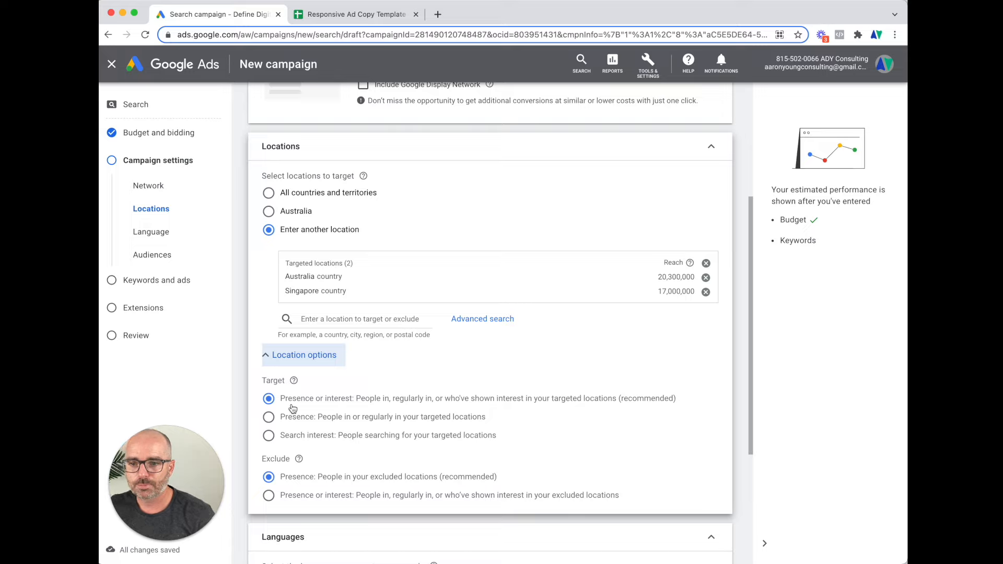
click(293, 417)
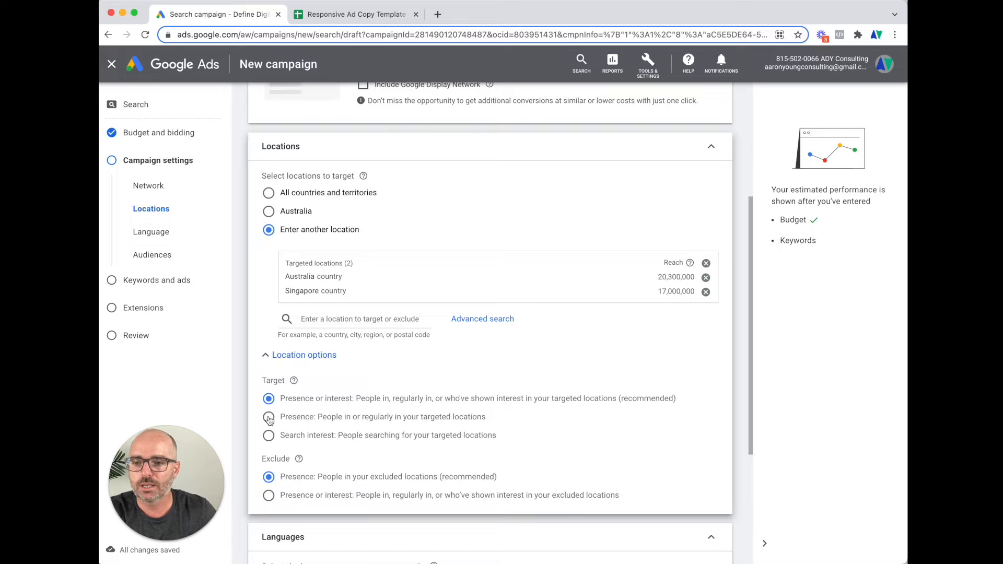
drag(318, 418, 492, 419)
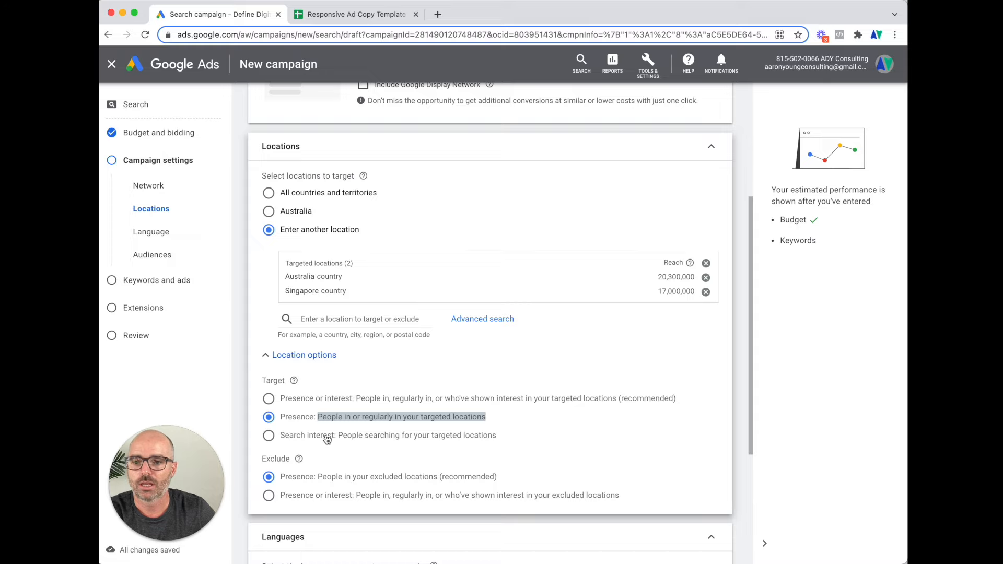
click(269, 439)
drag(337, 439, 502, 439)
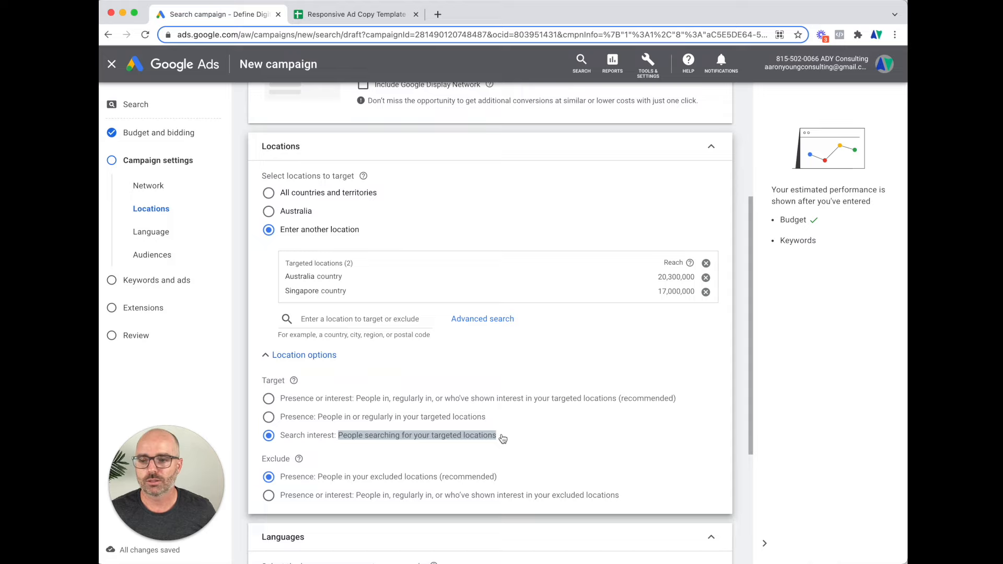
Set location targeting back to the recommended 'Presence or interest' option
click(330, 400)
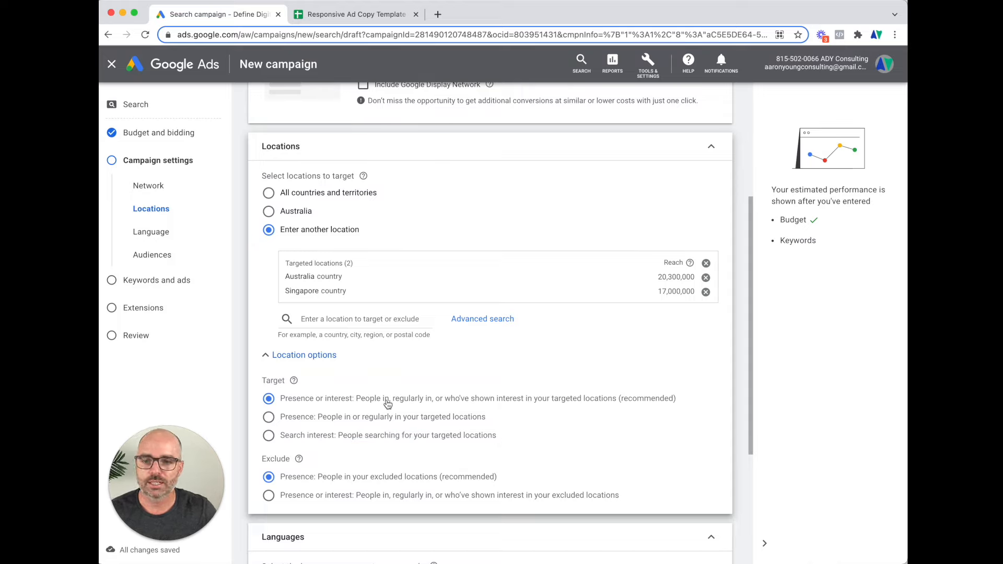
click(273, 420)
drag(316, 421, 495, 421)
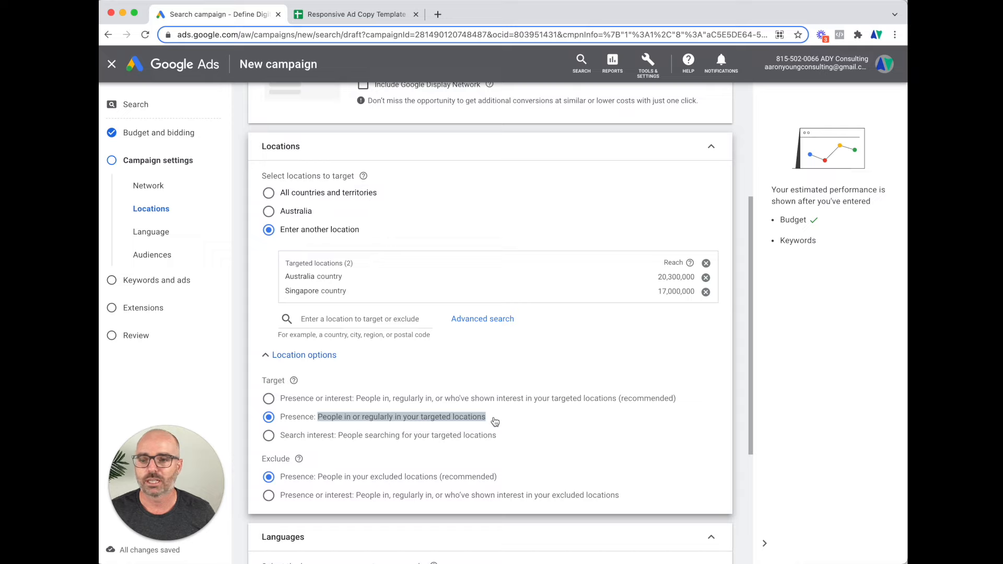
scroll(491, 421, down, 2)
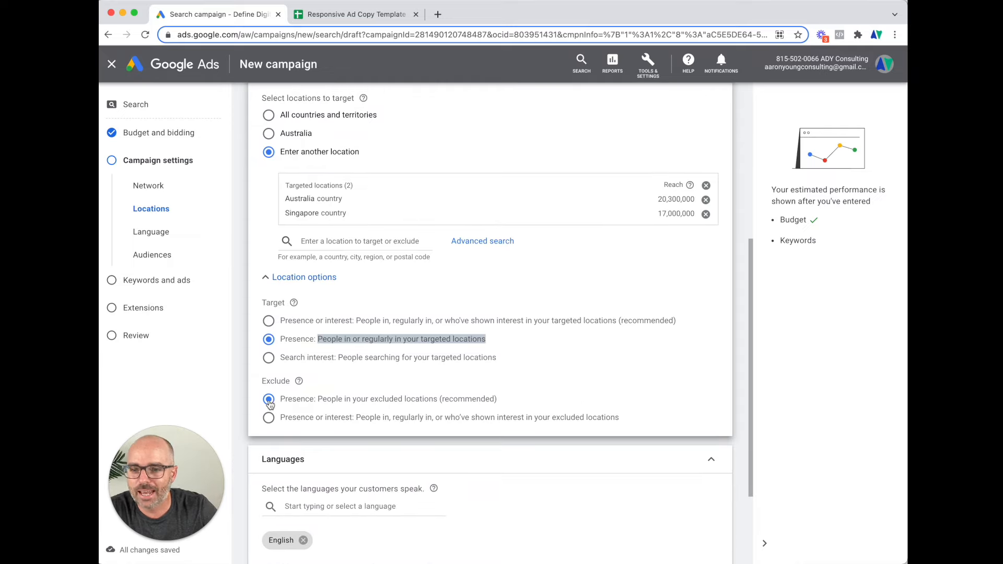
click(291, 322)
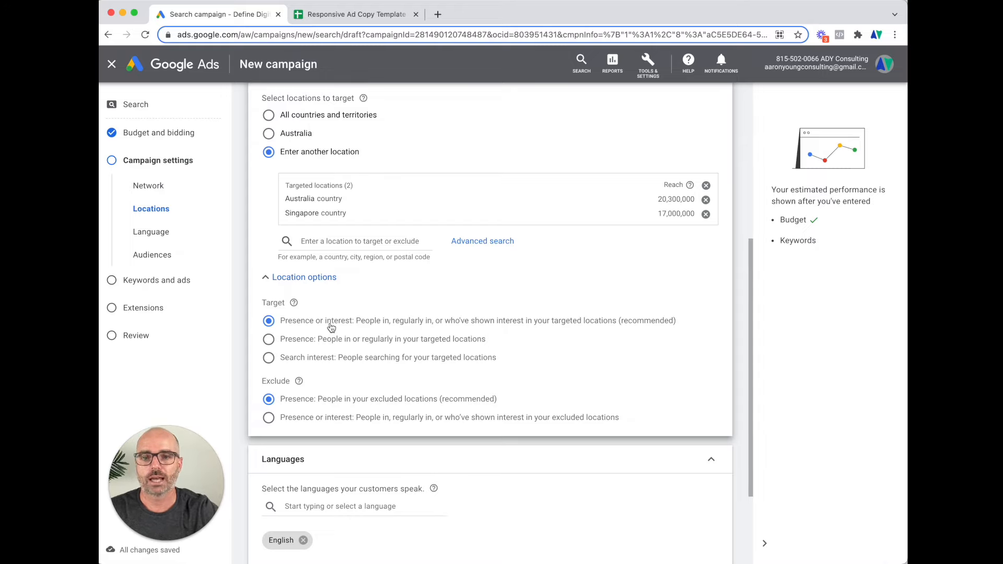
scroll(345, 330, down, 2)
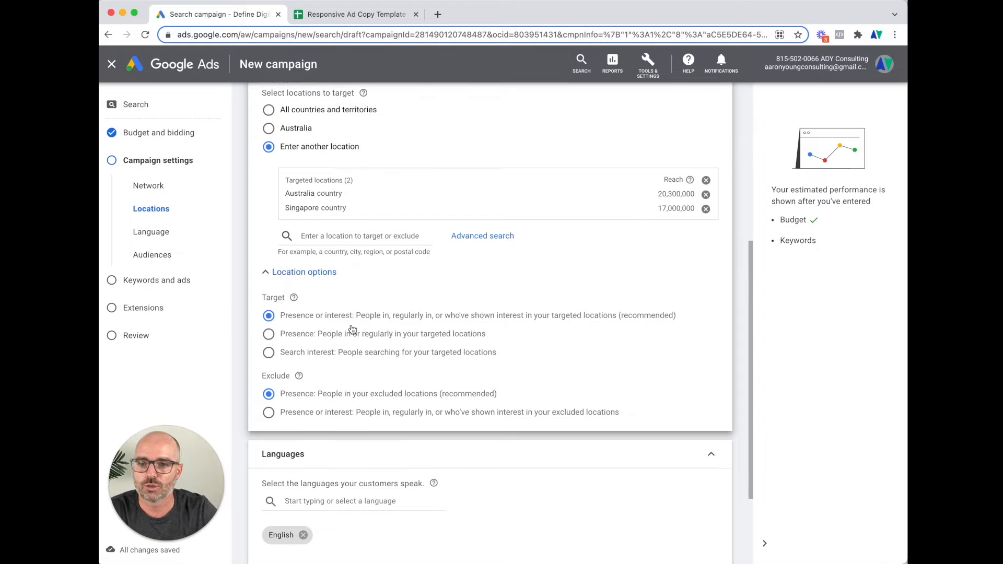
scroll(352, 330, down, 2)
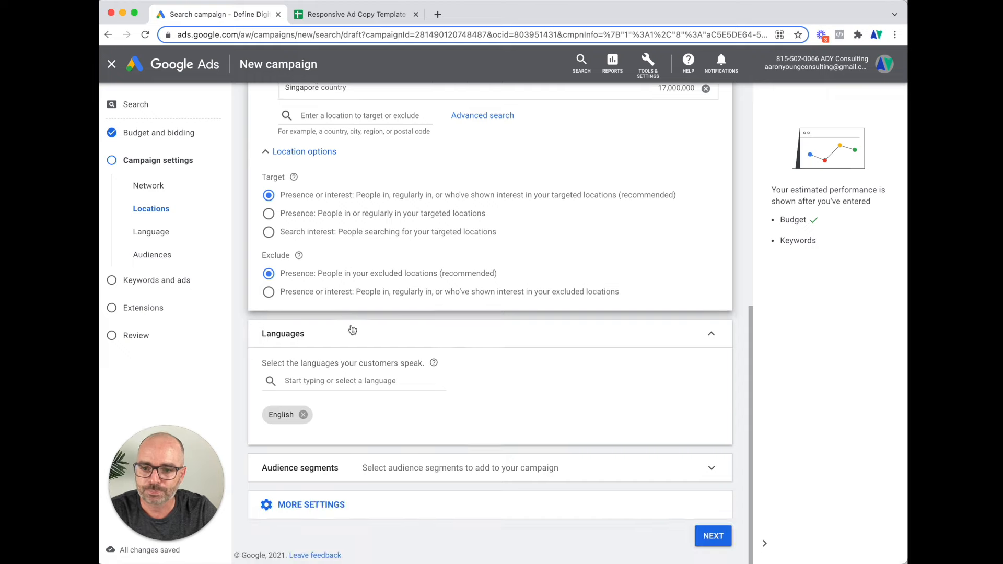
click(339, 380)
click(347, 410)
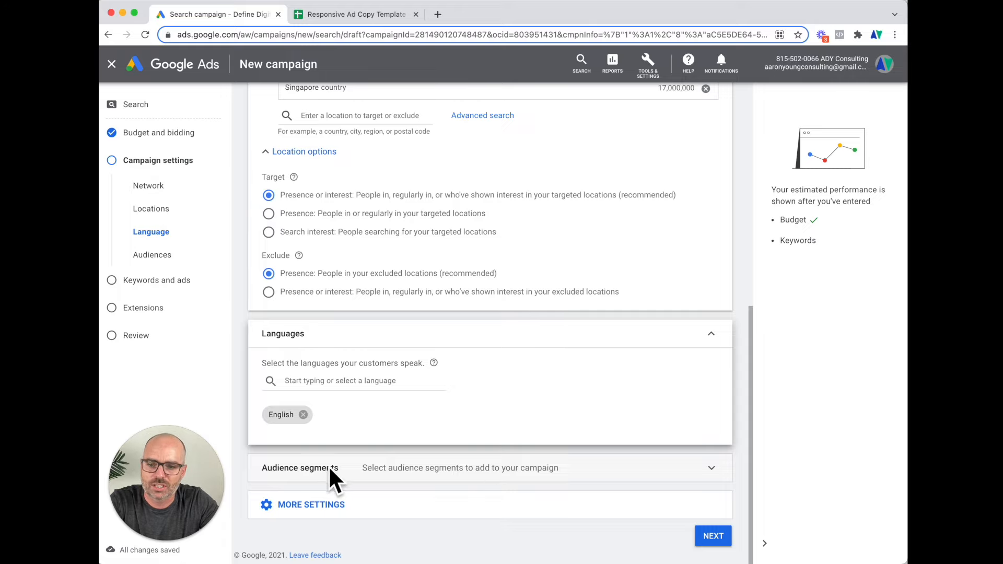
Search audience segments for 'holiday' and add Luxury Travelers, Family Vacationers and Travel
click(519, 473)
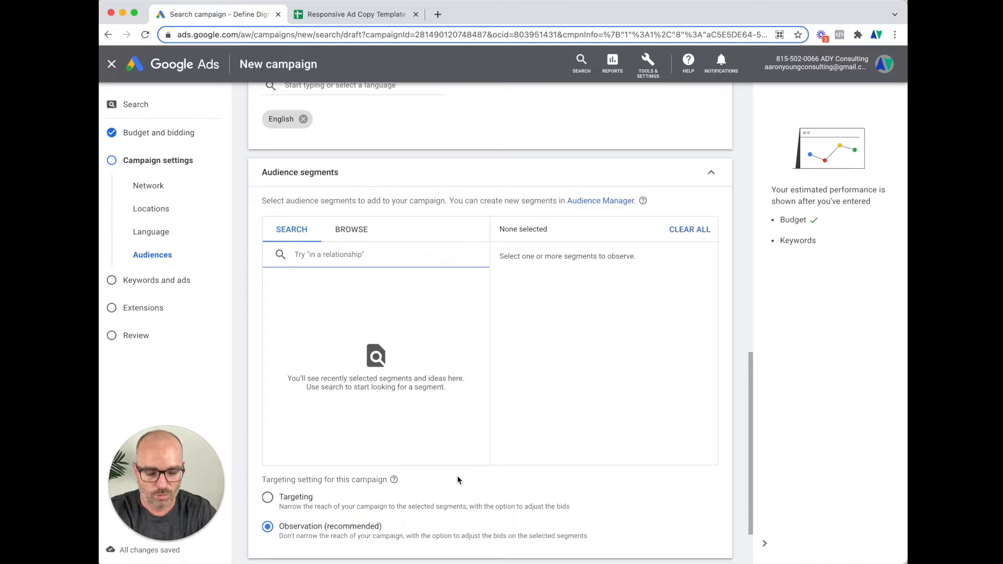
text(holid)
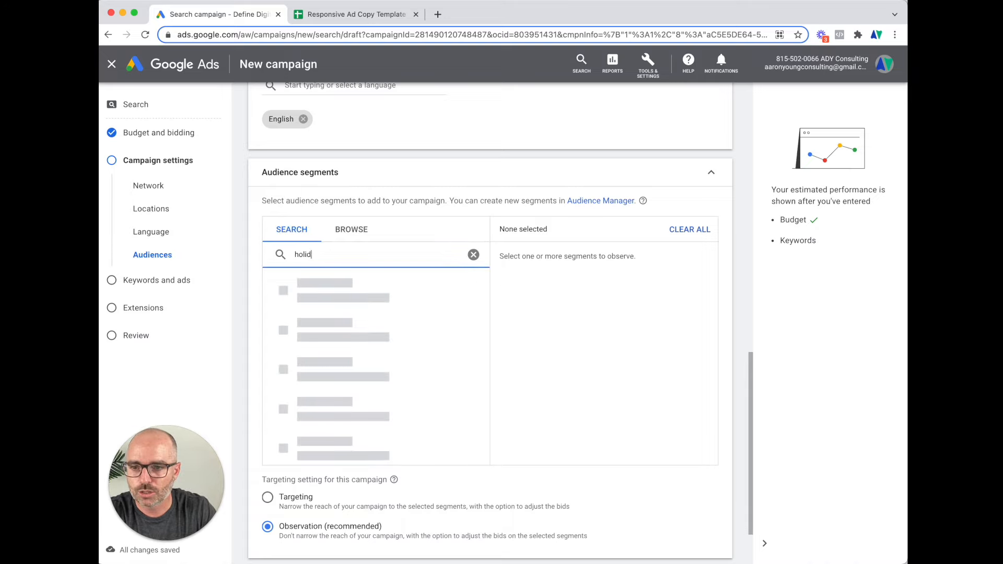
text(ay)
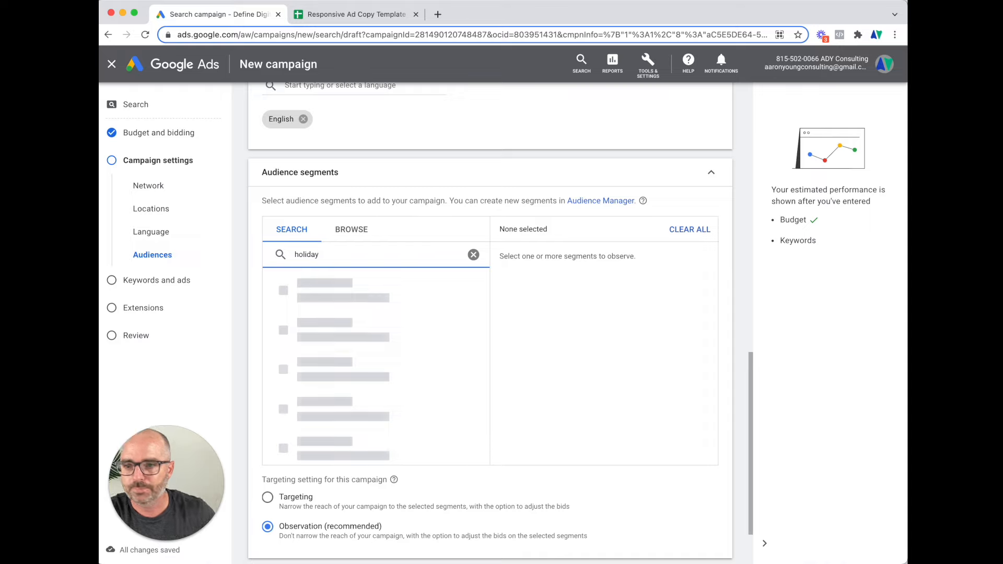
scroll(360, 355, down, 5)
scroll(365, 364, down, 3)
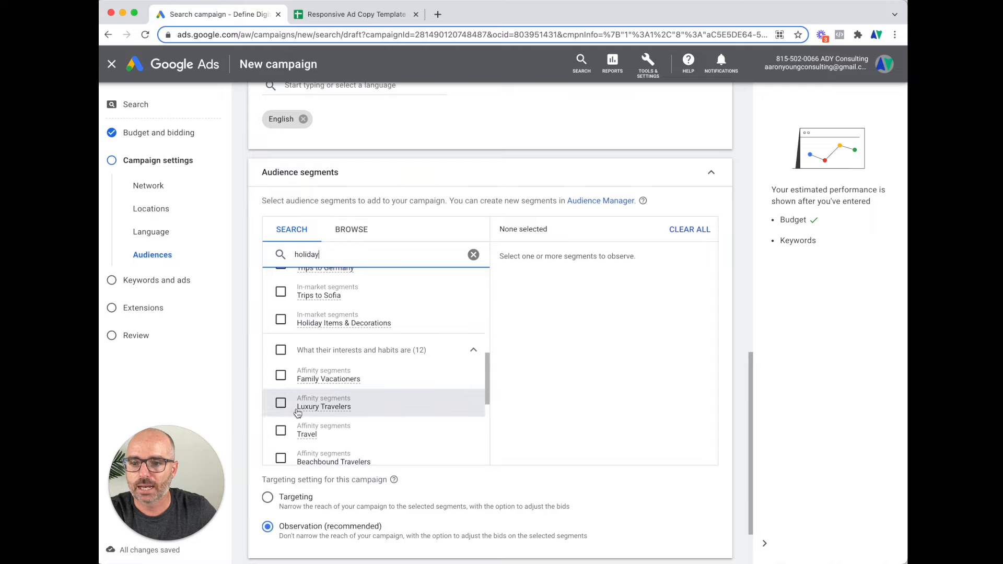
click(280, 403)
click(280, 375)
click(281, 432)
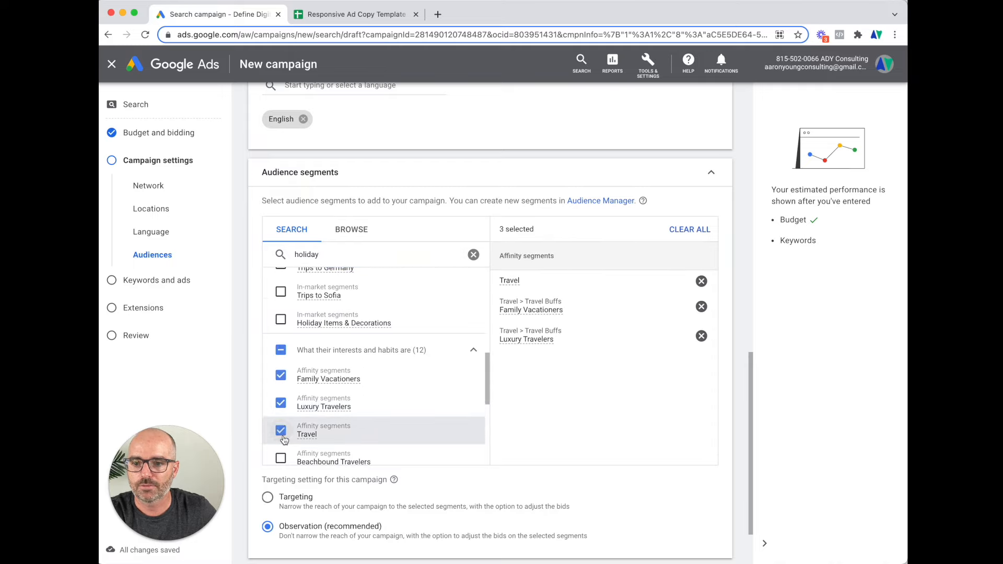
Add Beachbound Travelers, Snowbound Travelers and Holiday Items & Decorations, keeping Observation targeting
scroll(284, 440, down, 2)
click(281, 423)
click(280, 450)
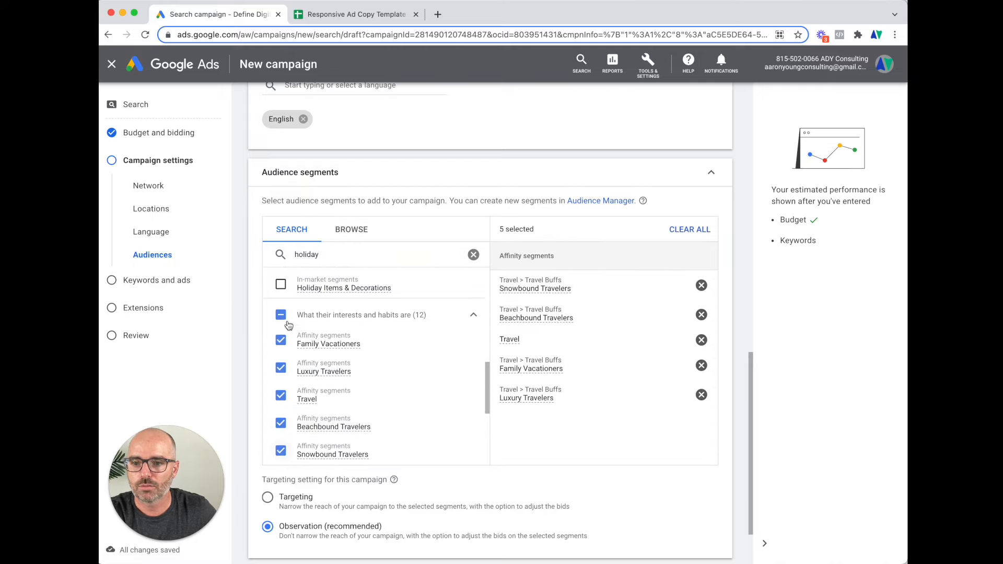
click(282, 286)
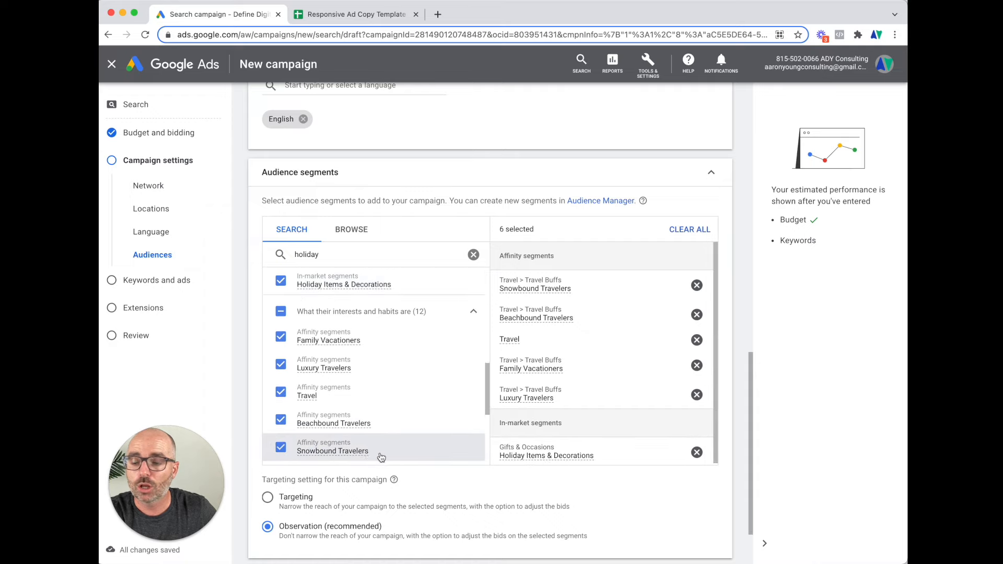
mouse_move(358, 458)
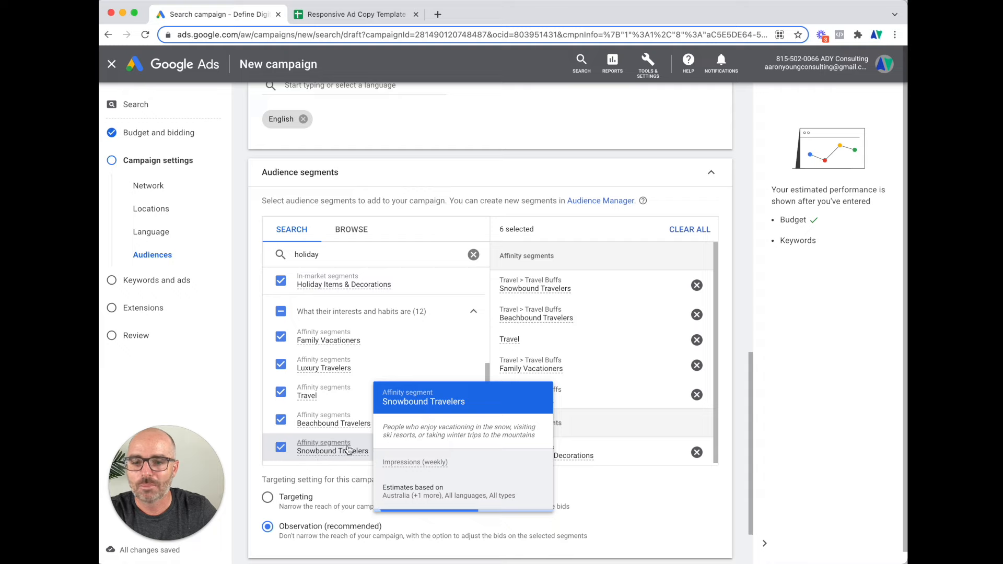
scroll(349, 451, down, 2)
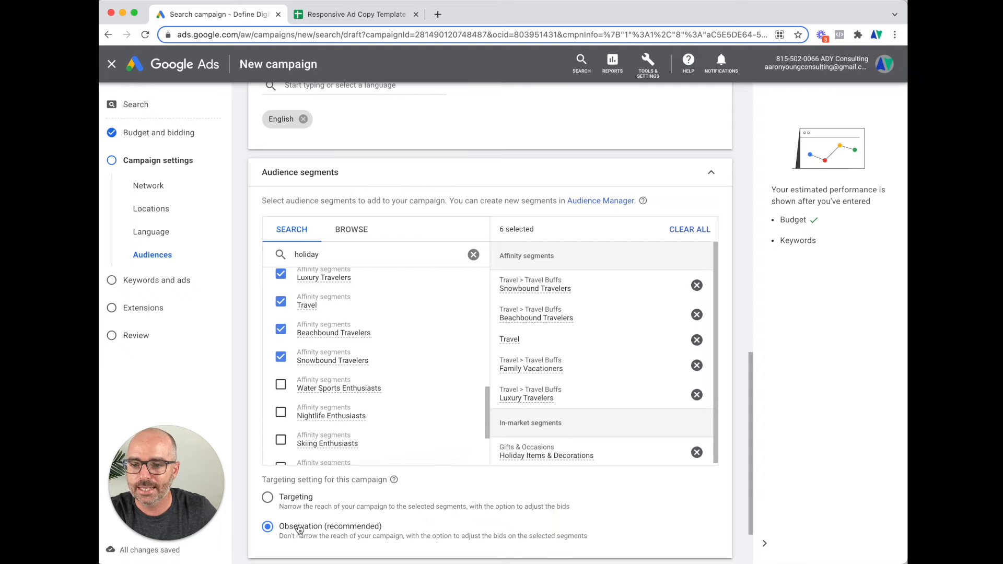
drag(414, 529, 282, 528)
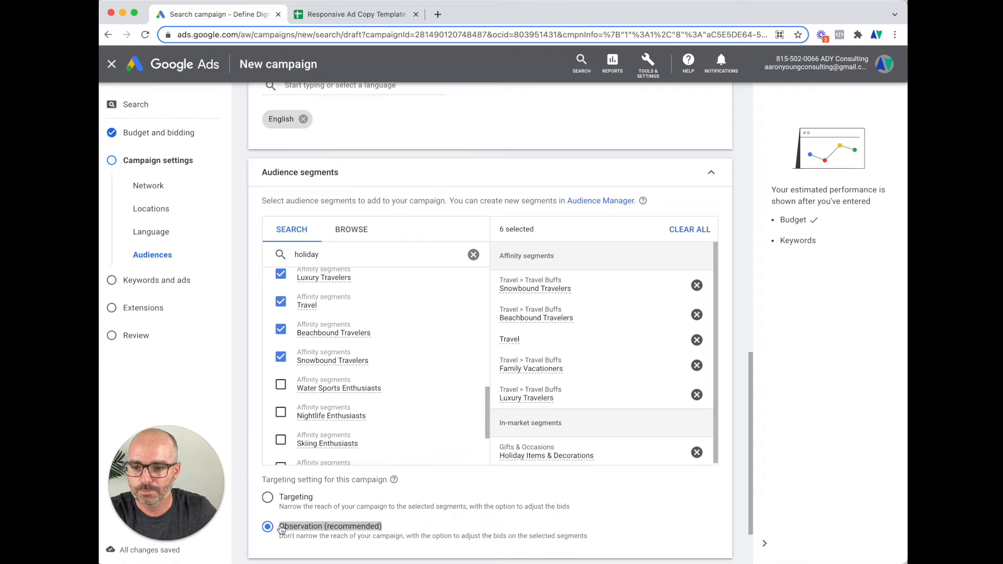
scroll(356, 496, down, 3)
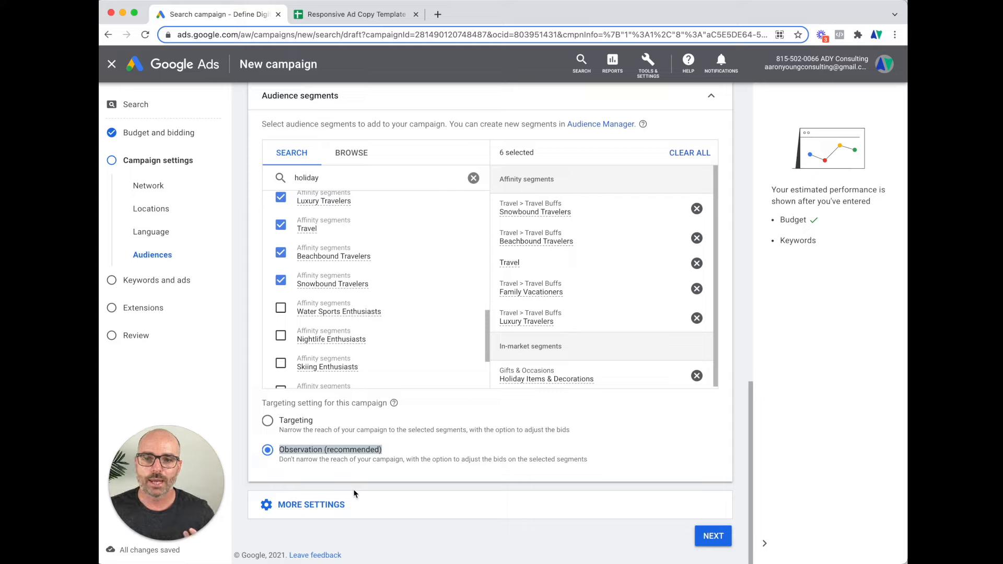
Add the Water Sports, Nightlife, Frequently Attends Live Events, Business Travelers, Swimming and Winter Sports segments
click(281, 308)
click(281, 336)
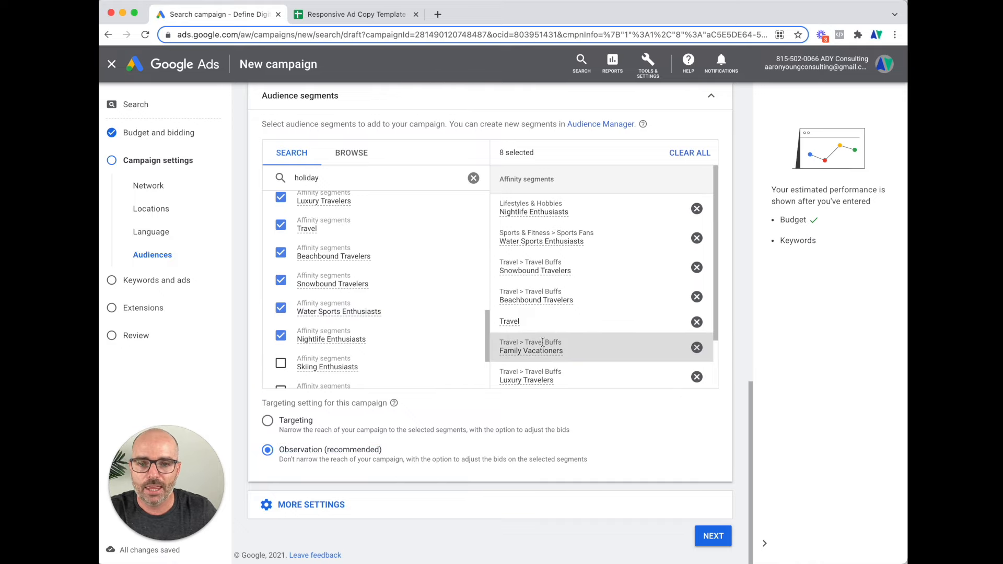
mouse_move(538, 349)
scroll(533, 335, down, 1)
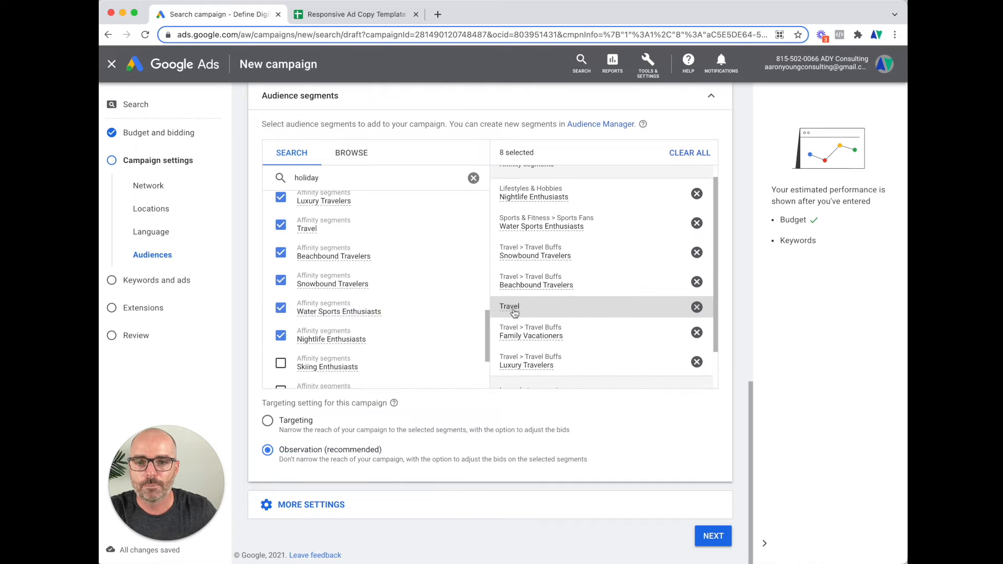
mouse_move(514, 313)
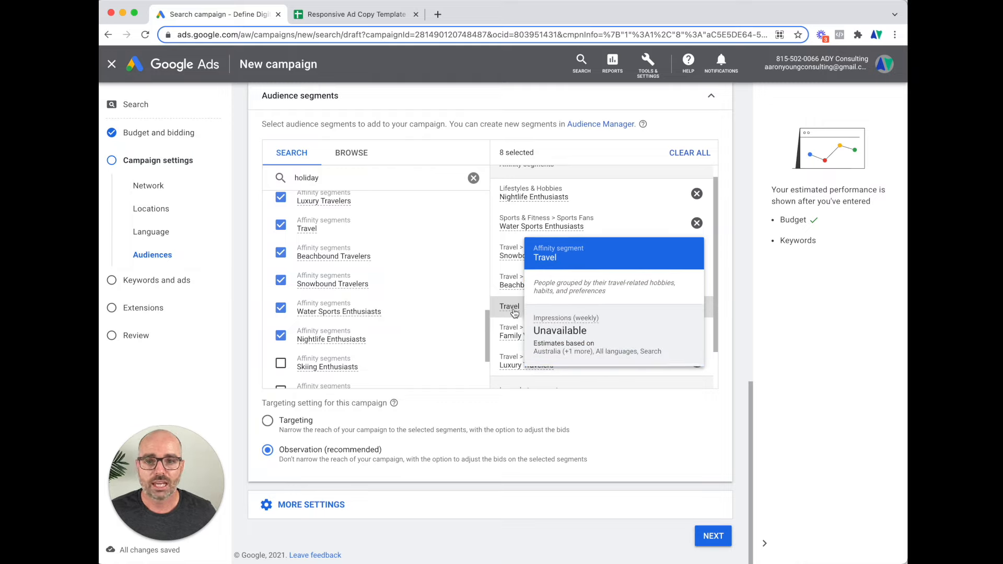
mouse_move(521, 233)
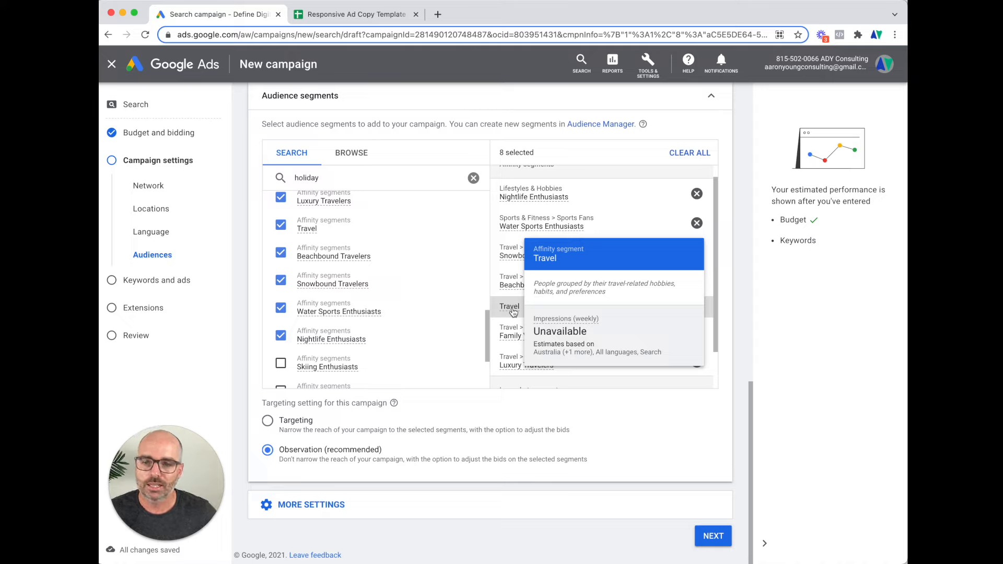
scroll(384, 347, down, 3)
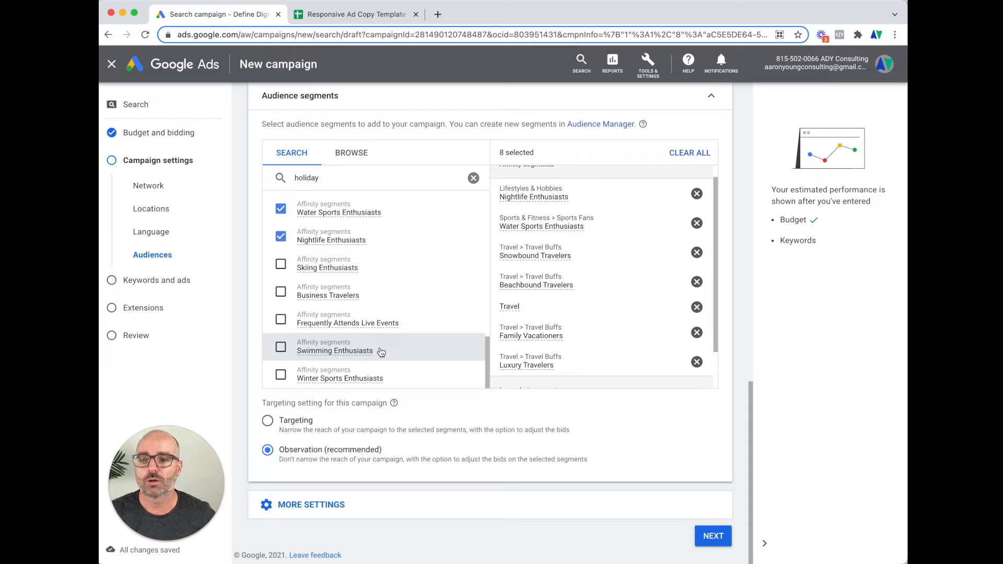
click(283, 321)
click(283, 293)
click(284, 348)
click(284, 379)
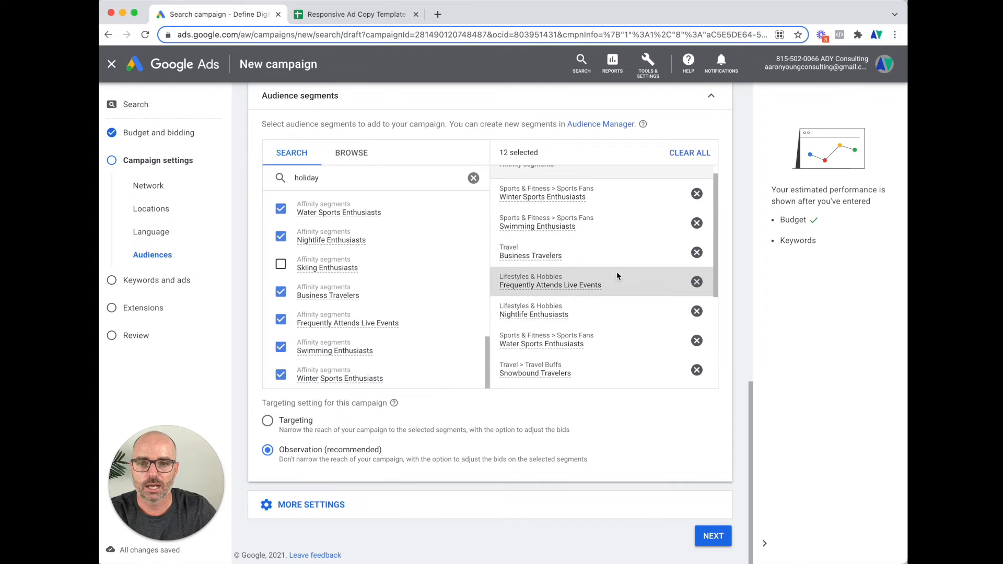
Expand More settings to reveal the November 2, 2021 start date, no end date and all-day schedule
click(437, 502)
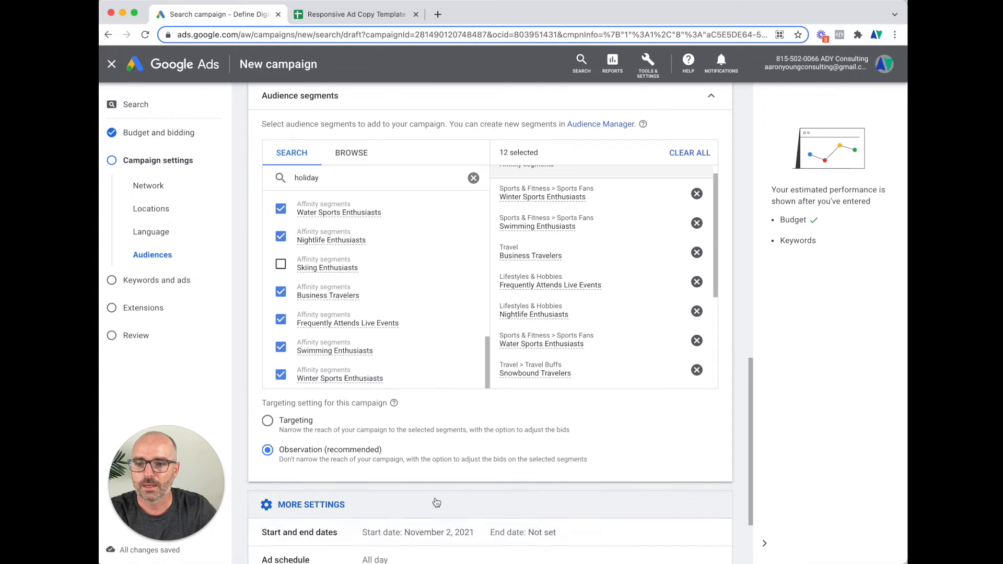
scroll(445, 504, down, 3)
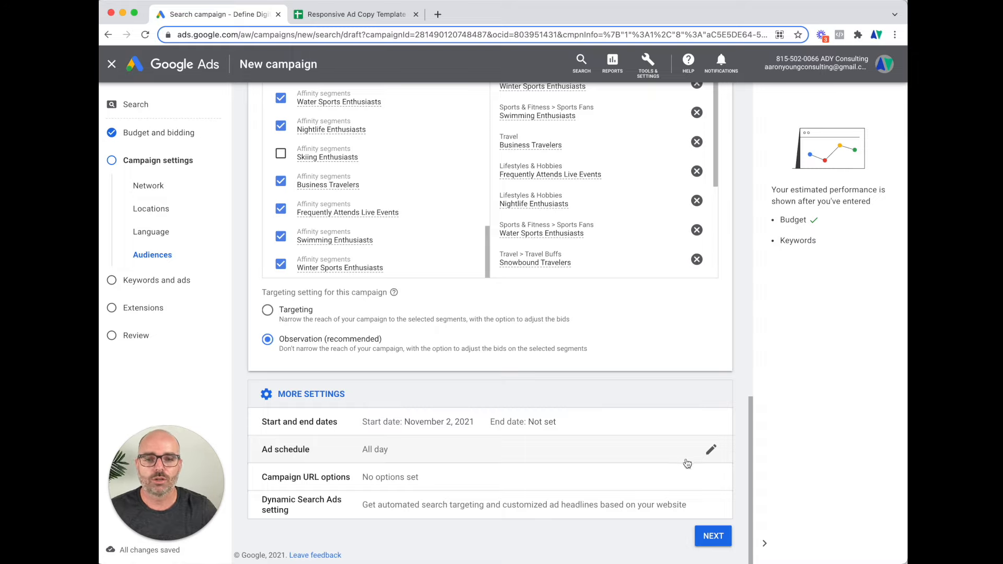
Draft an ad schedule of Mondays to Fridays from 09:00 to 21:00
click(714, 451)
scroll(559, 472, down, 3)
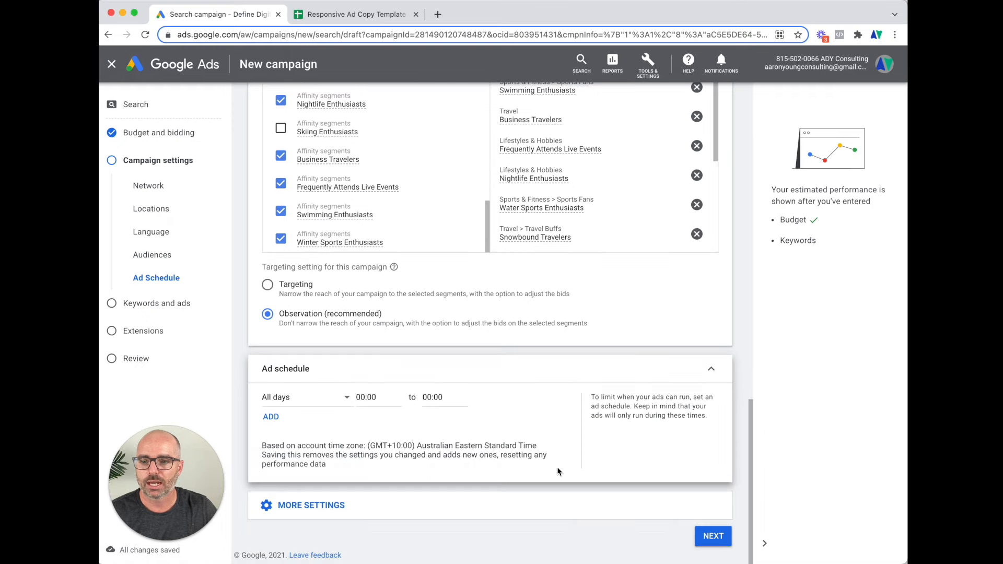
click(336, 403)
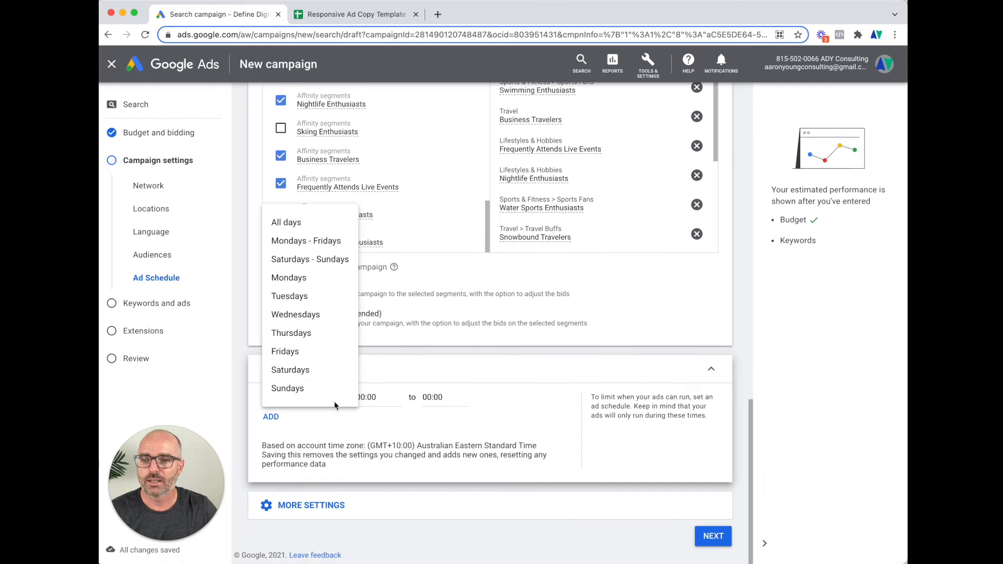
click(312, 246)
click(381, 401)
scroll(379, 366, down, 9)
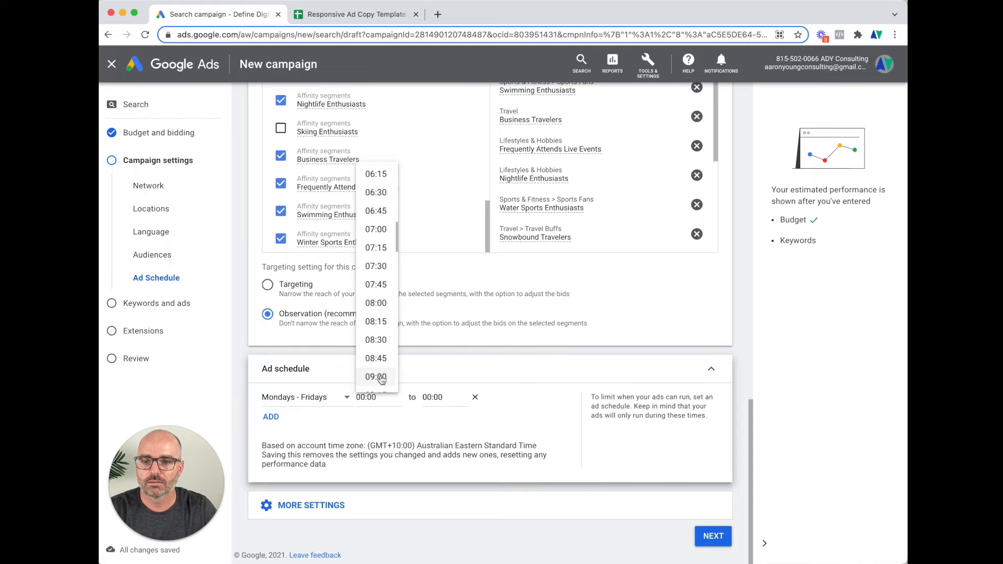
click(376, 377)
click(434, 398)
scroll(439, 376, down, 19)
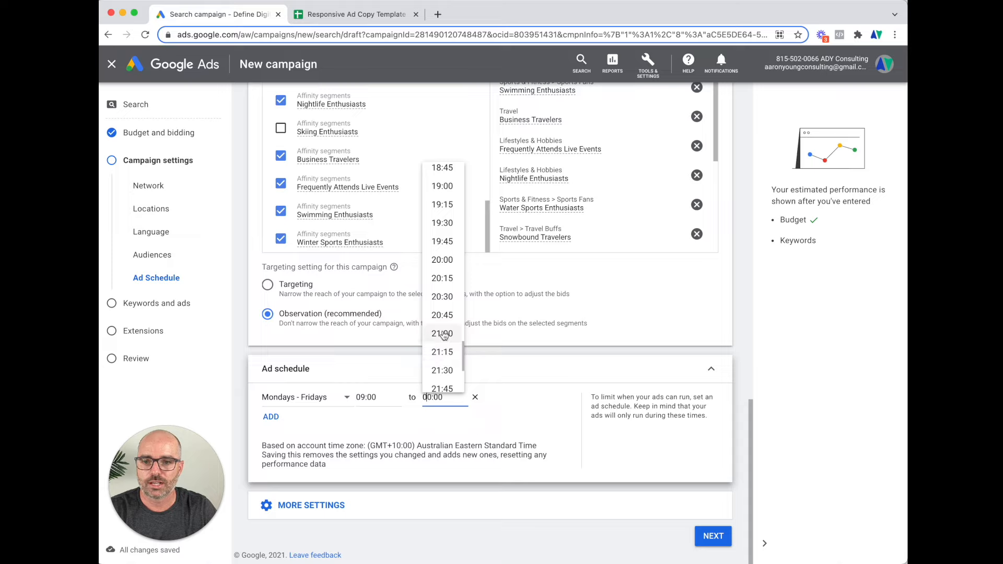
click(444, 334)
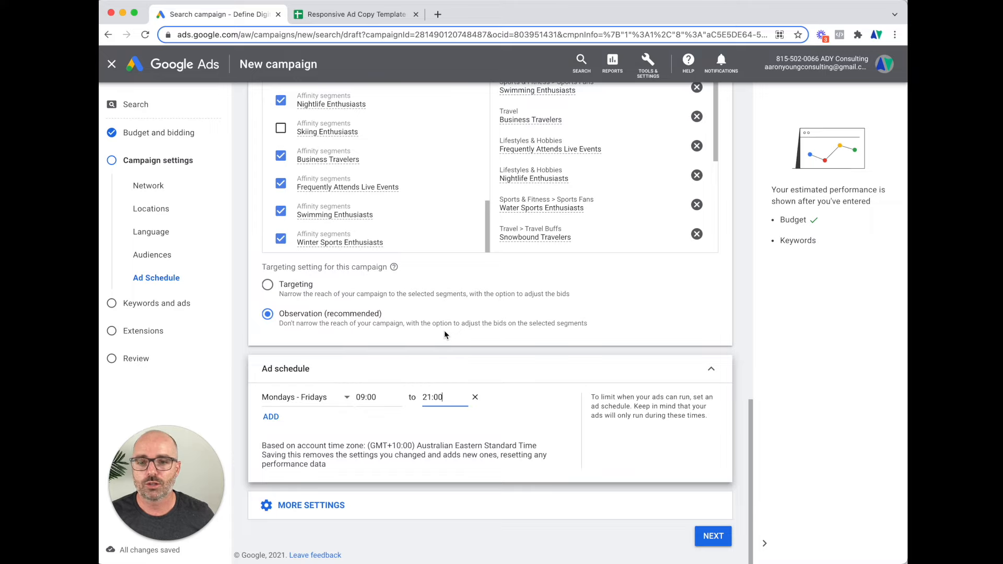
Discard the schedule draft to keep all-day ads, then reopen the additional settings
click(475, 397)
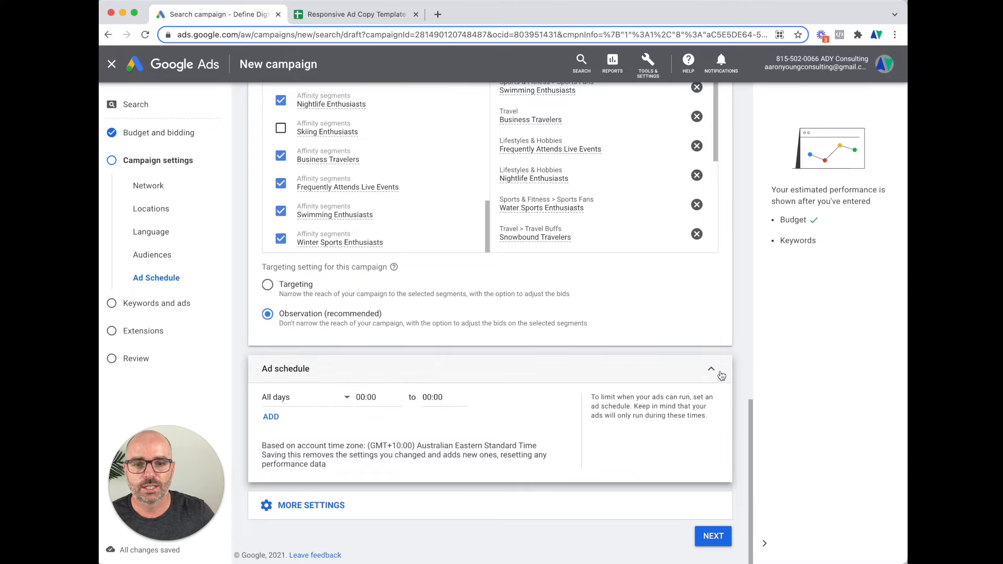
click(721, 373)
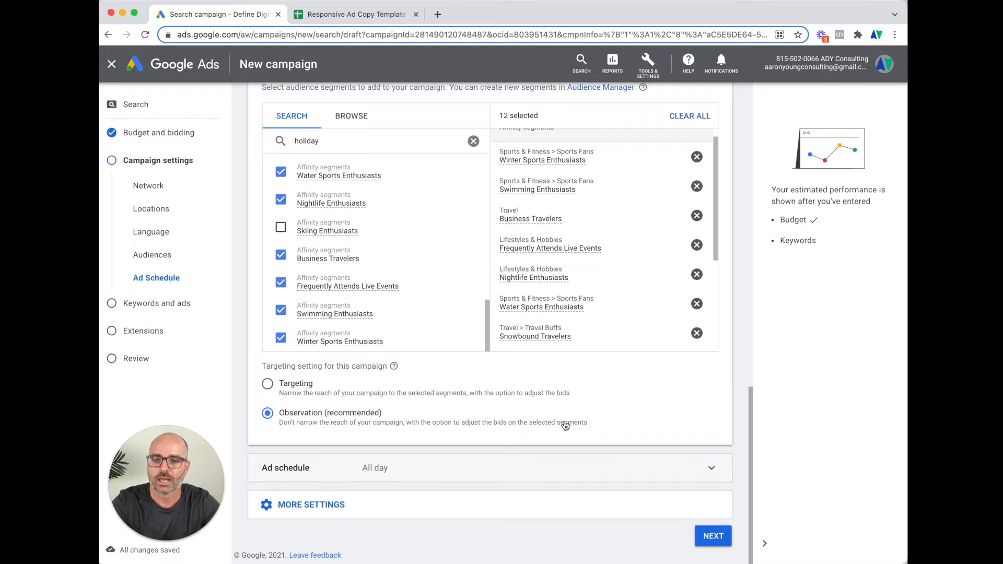
click(347, 511)
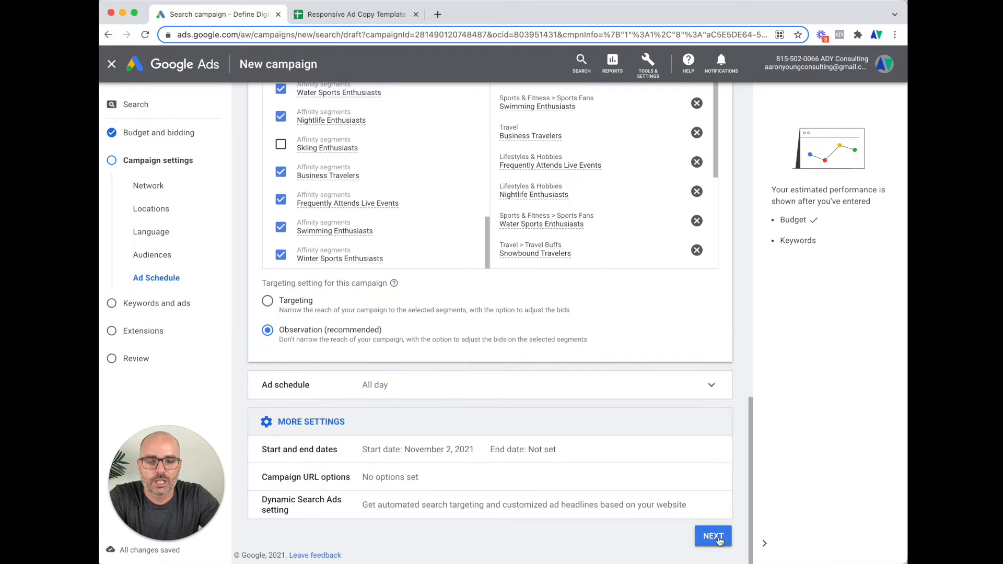
Continue to keywords and generate suggestions from the web page myvillasinbali.com
click(717, 539)
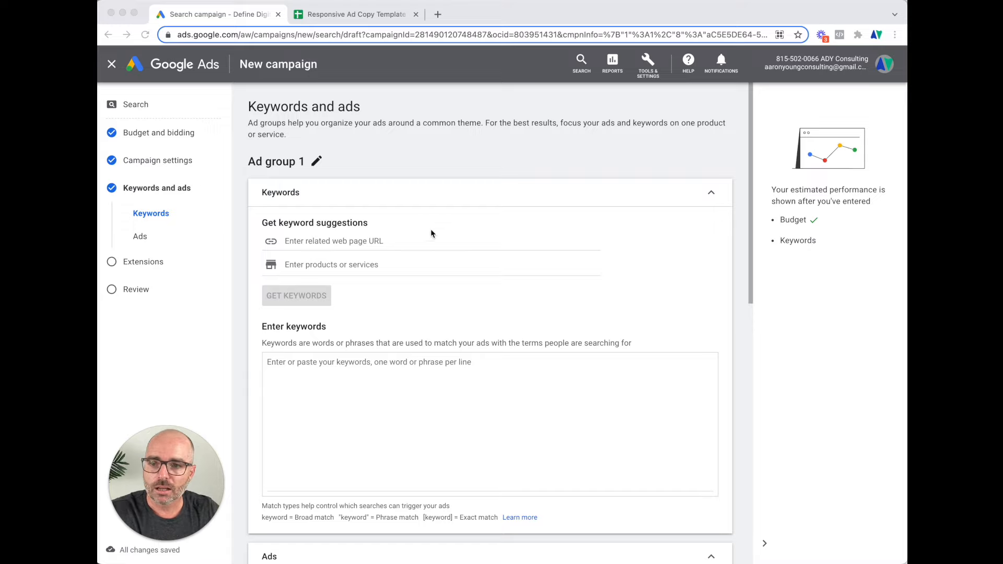
click(302, 242)
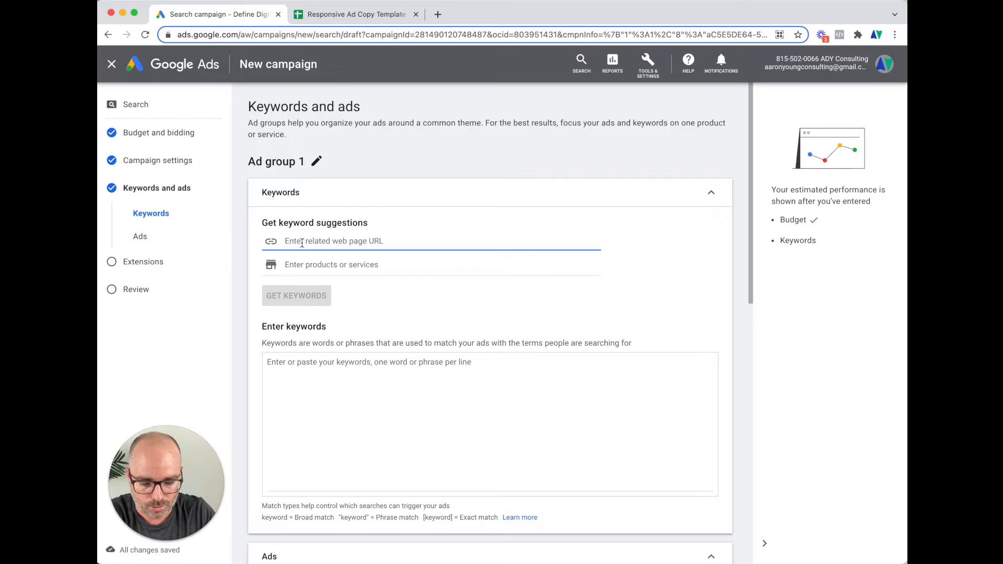
text(myvillasinbali.com)
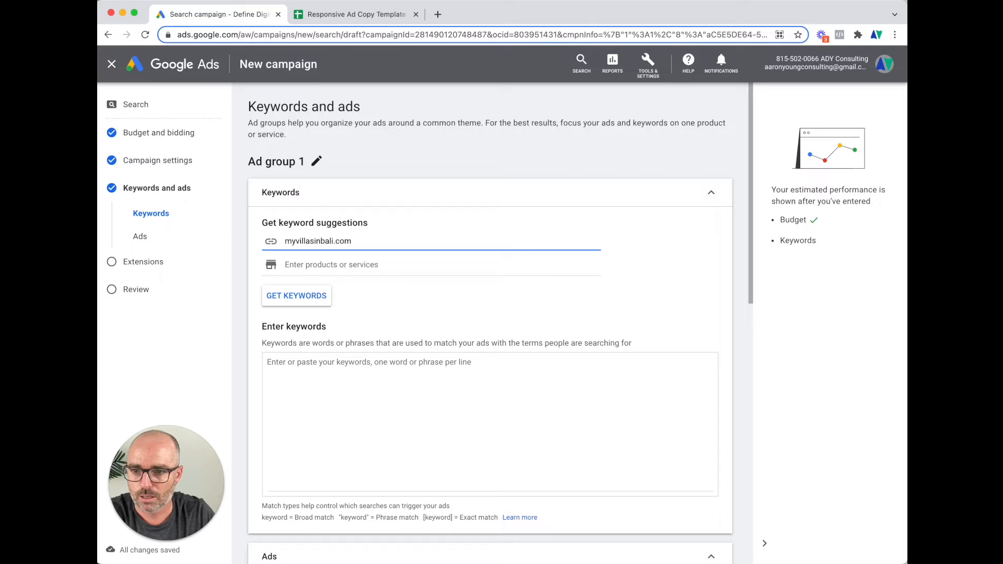
key(Tab)
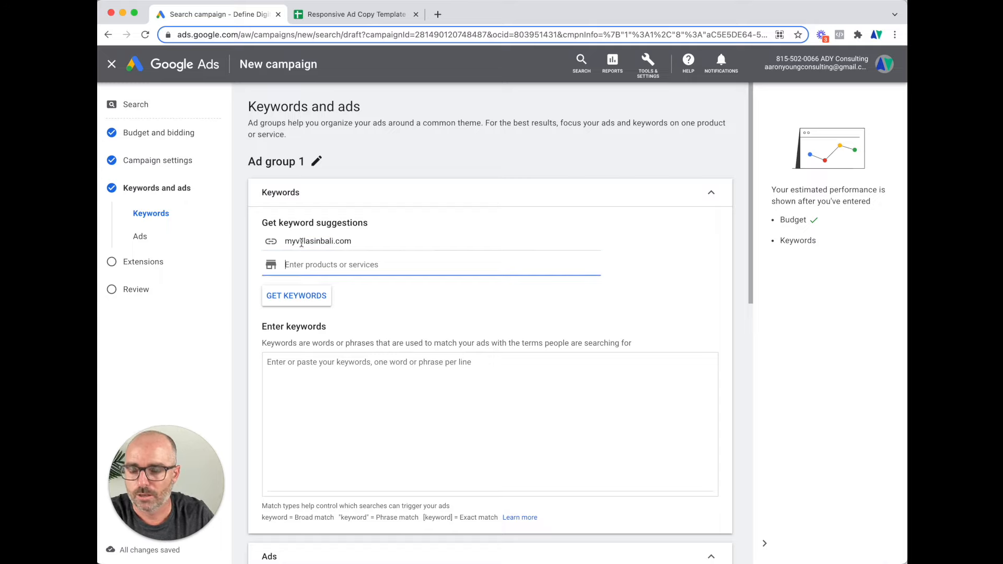
click(305, 299)
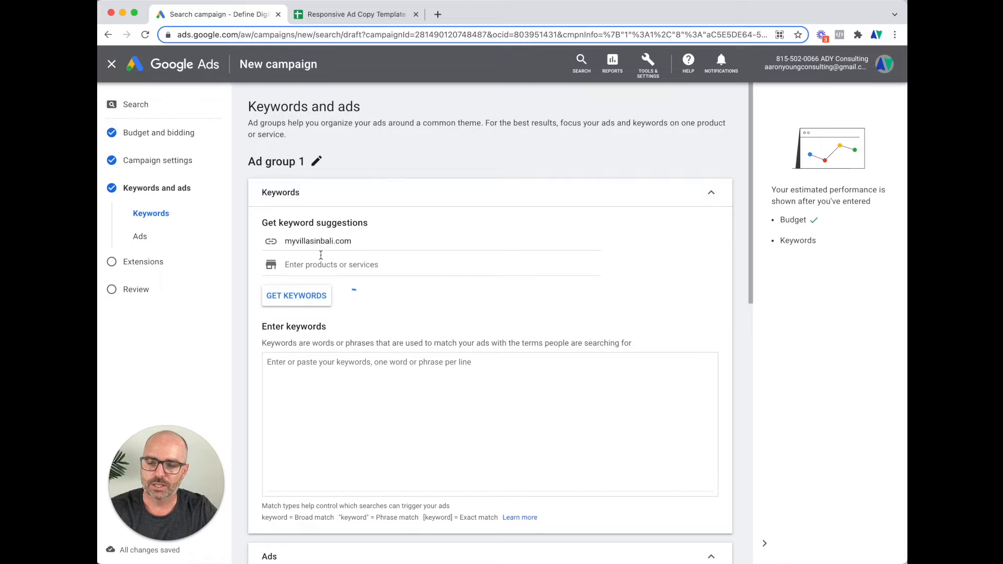
Review the suggested keywords such as villa seminyak and villa bali
double_click(329, 241)
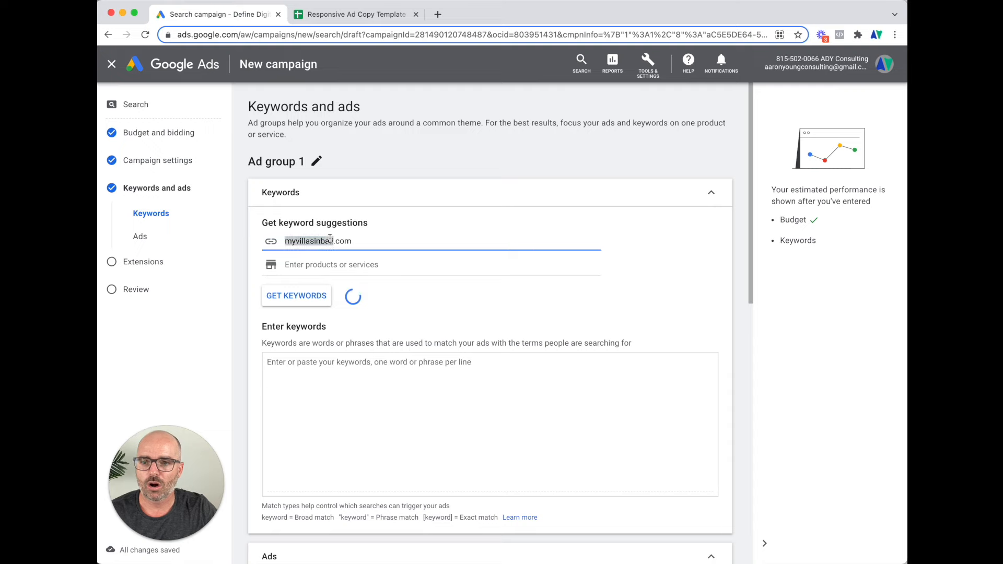
scroll(336, 397, down, 3)
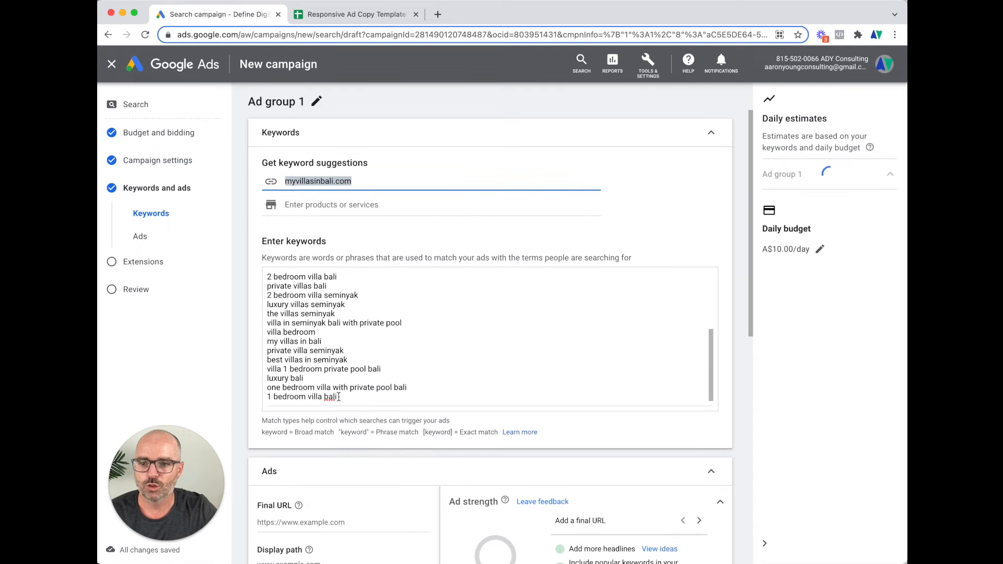
scroll(340, 322, up, 1)
scroll(339, 321, up, 5)
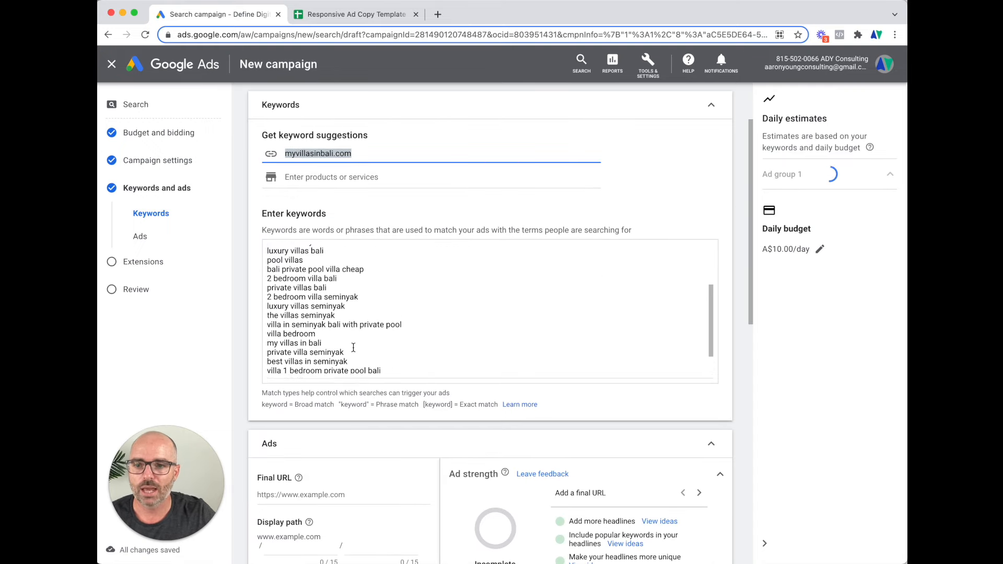
In the keyword spreadsheet, locate the 1BV Seminyak ad group rows
click(366, 15)
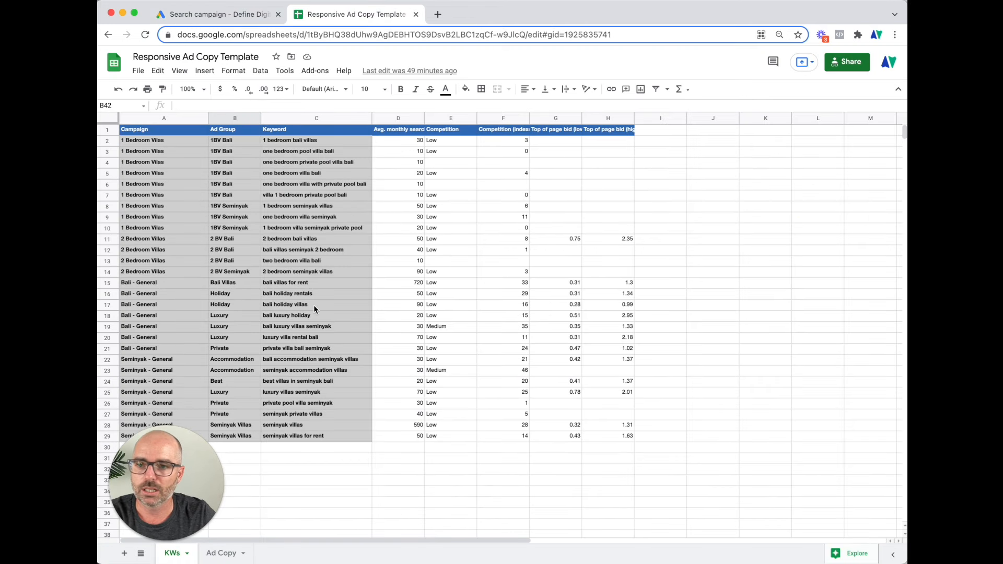
click(135, 175)
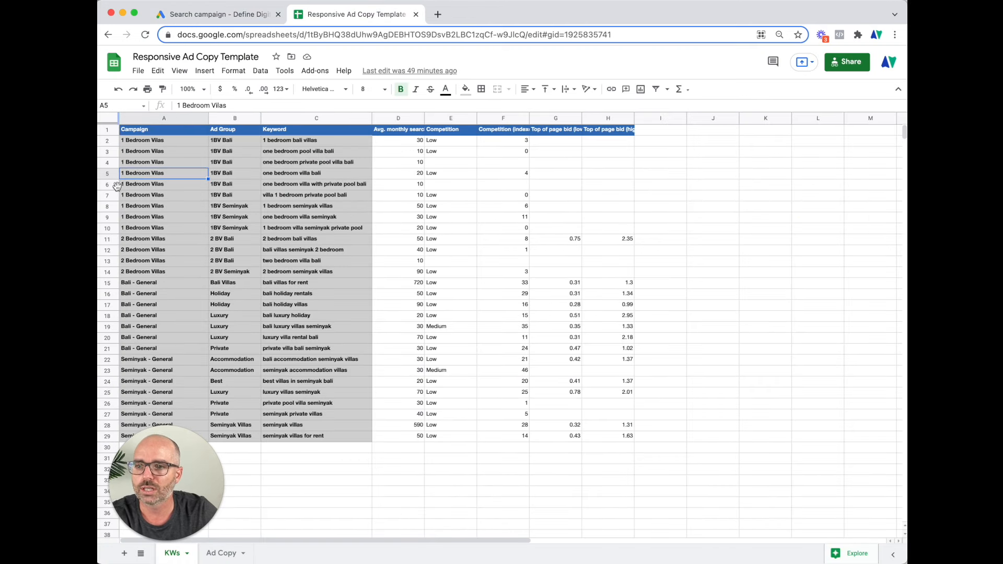
click(106, 197)
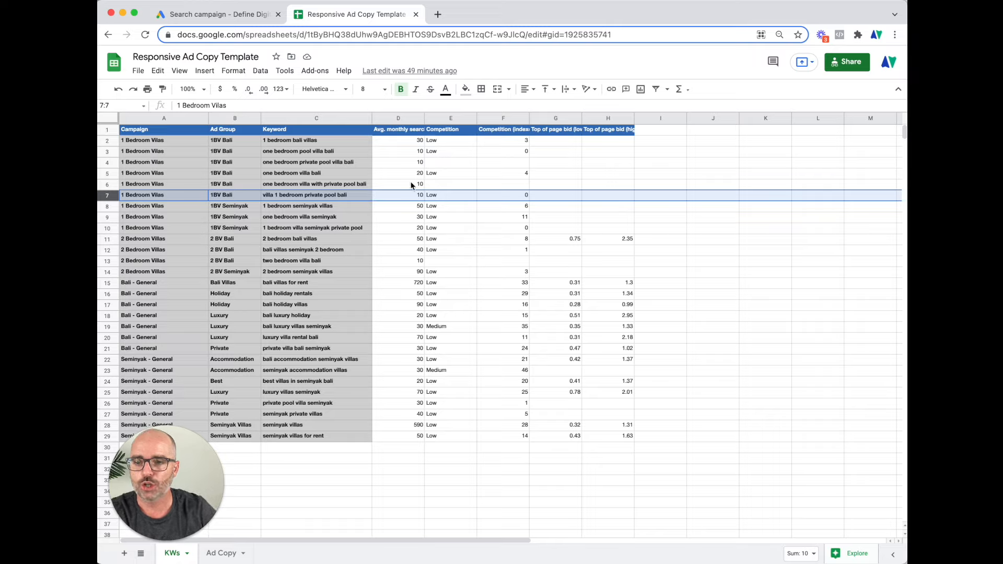
click(302, 208)
click(231, 209)
click(233, 228)
click(233, 207)
Copy the three 1BV Seminyak keywords in C8:C10 and return to Google Ads
click(313, 206)
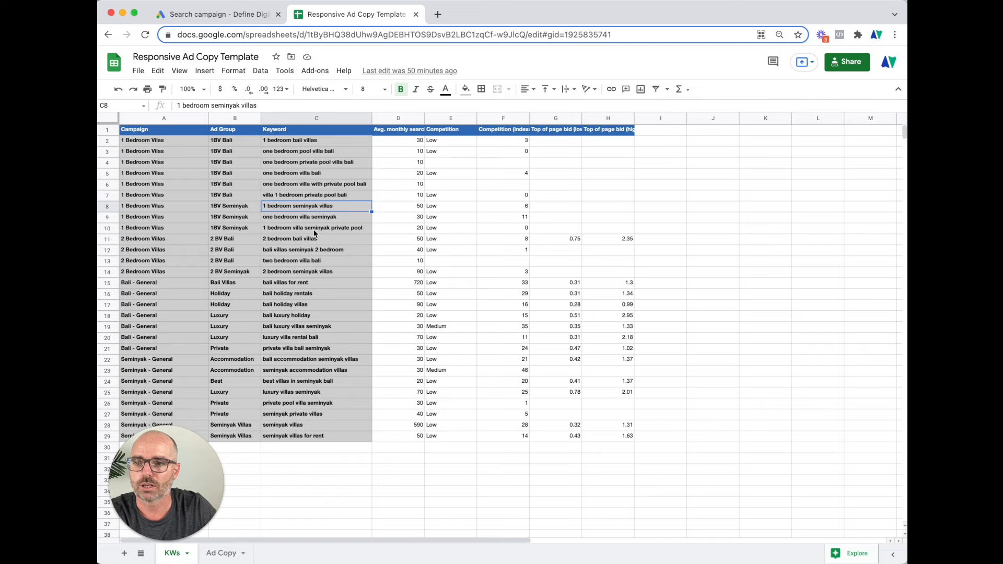
shift+click(312, 229)
key(super+c)
key(super+alt+Left)
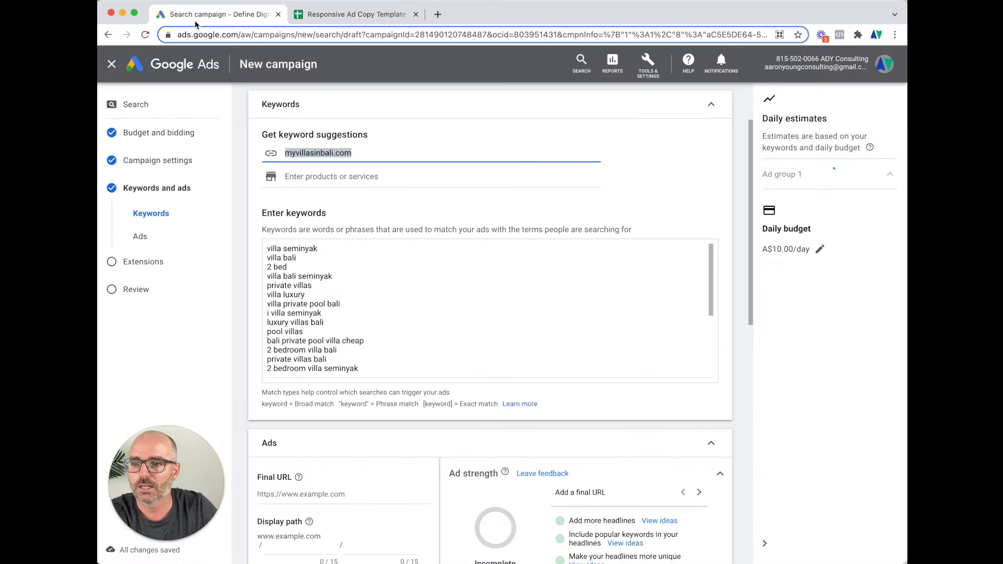
Delete all suggested keywords and paste in the three copied 1BV Seminyak keywords
click(315, 249)
scroll(334, 314, down, 5)
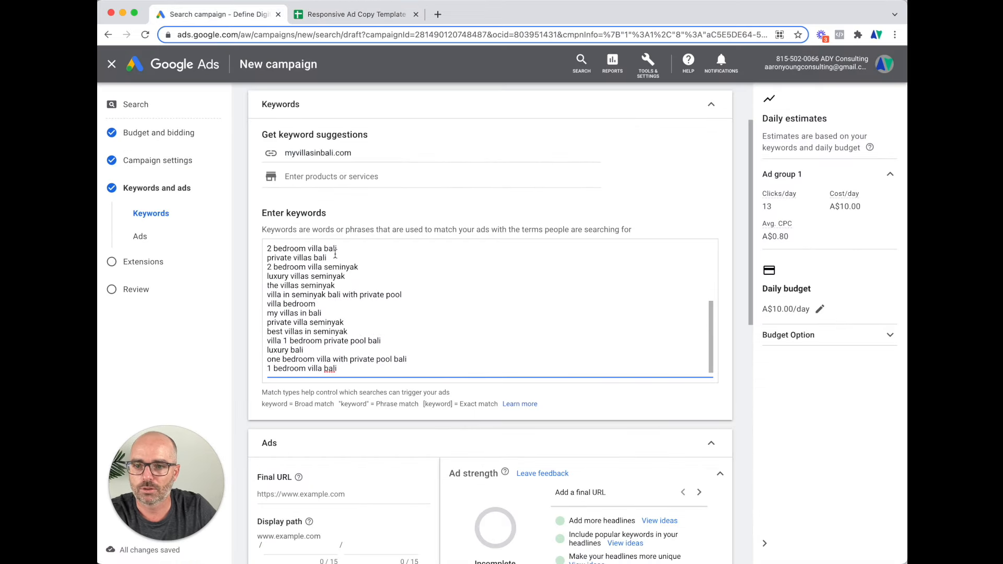
key(super+a)
key(BackSpace)
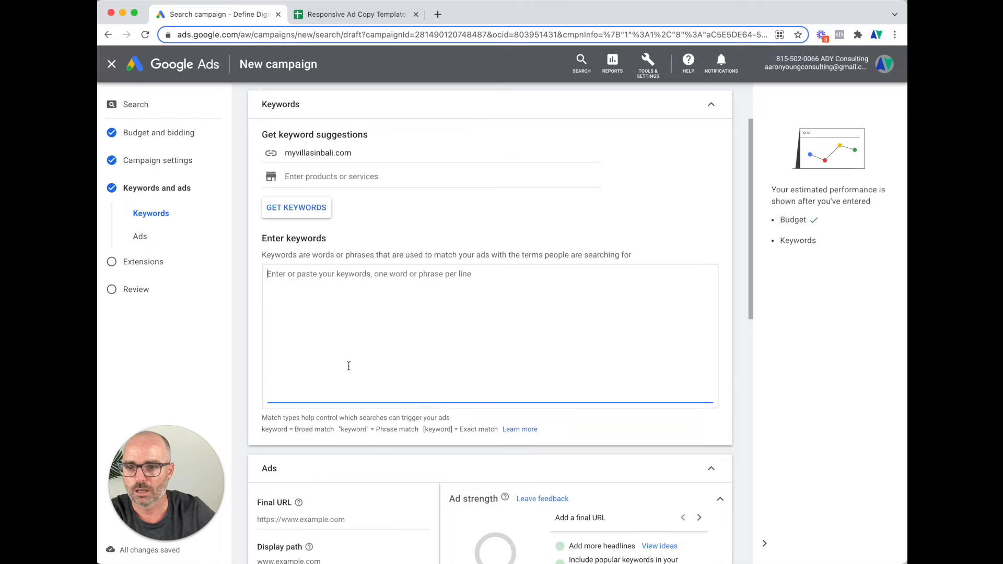
key(super+v)
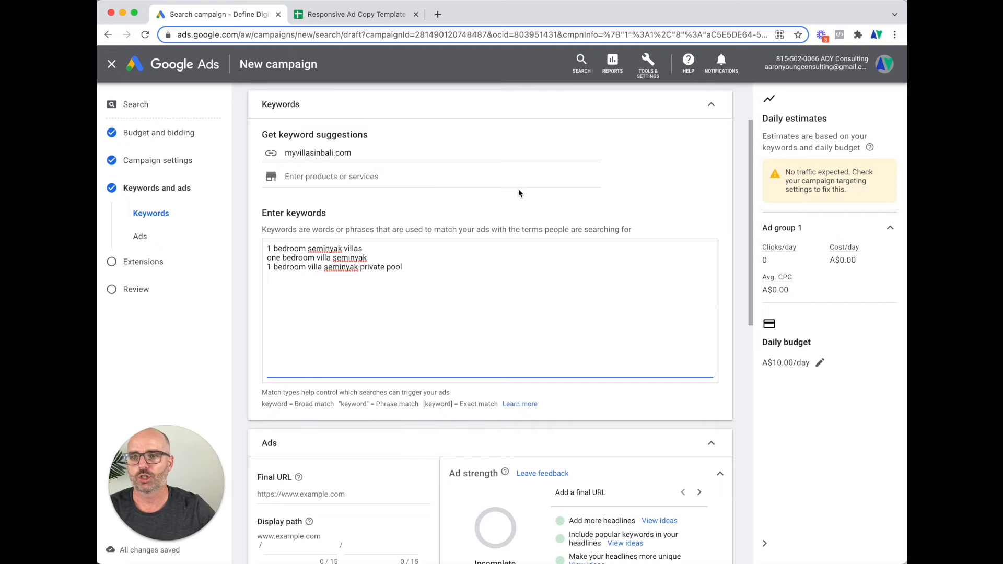
Check the copied keywords' search volume in the spreadsheet, then return to Google Ads
click(370, 12)
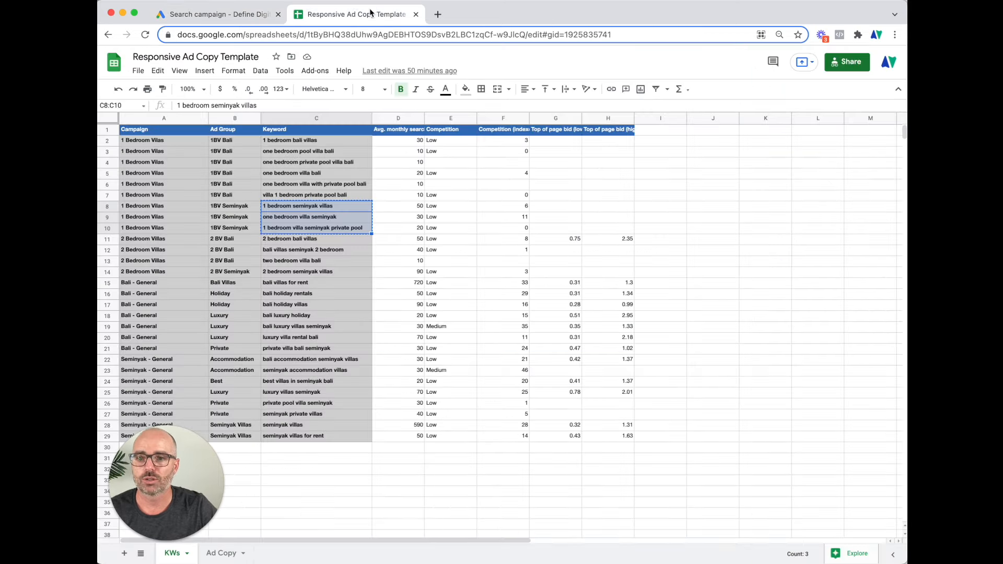
click(421, 208)
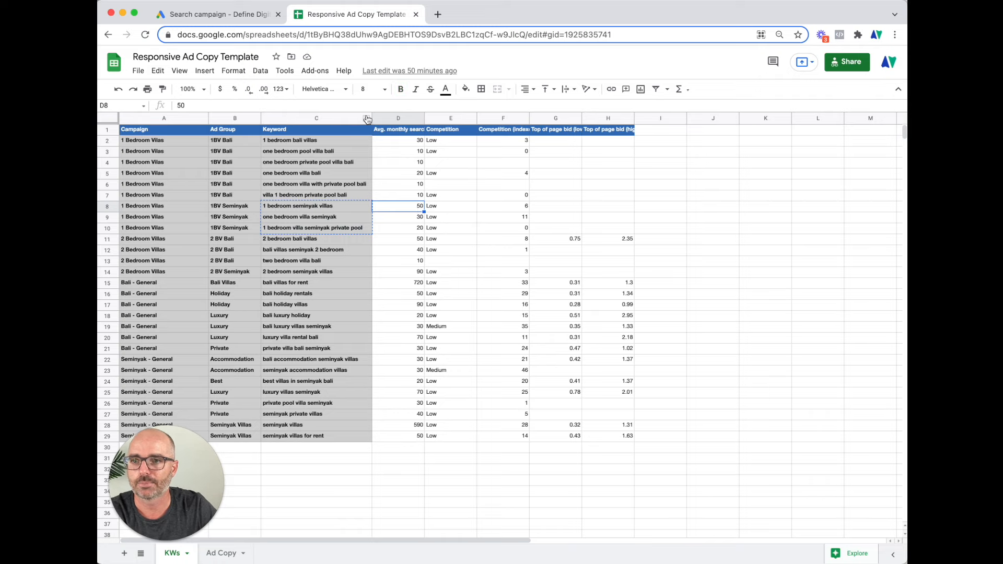
click(225, 14)
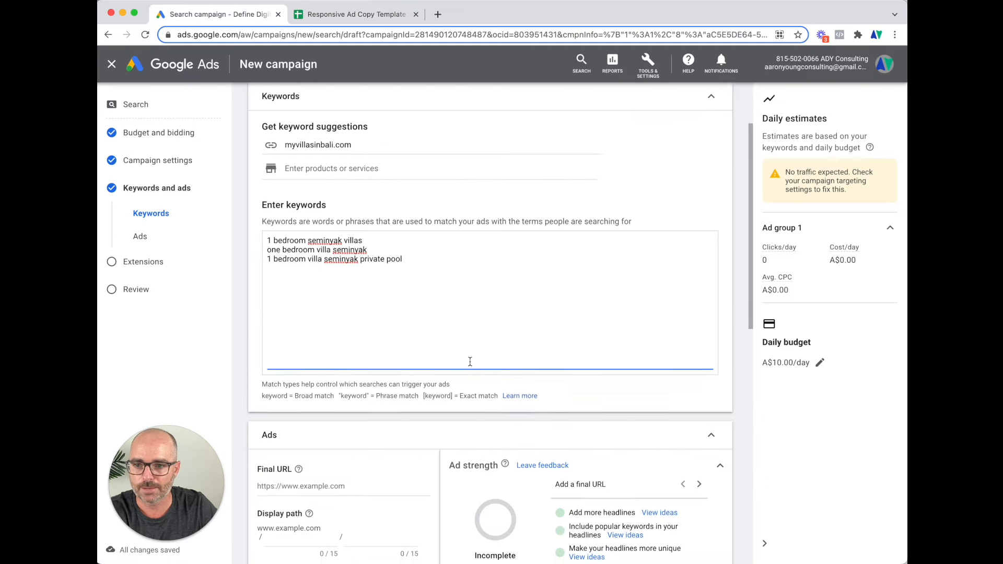
scroll(471, 357, up, 2)
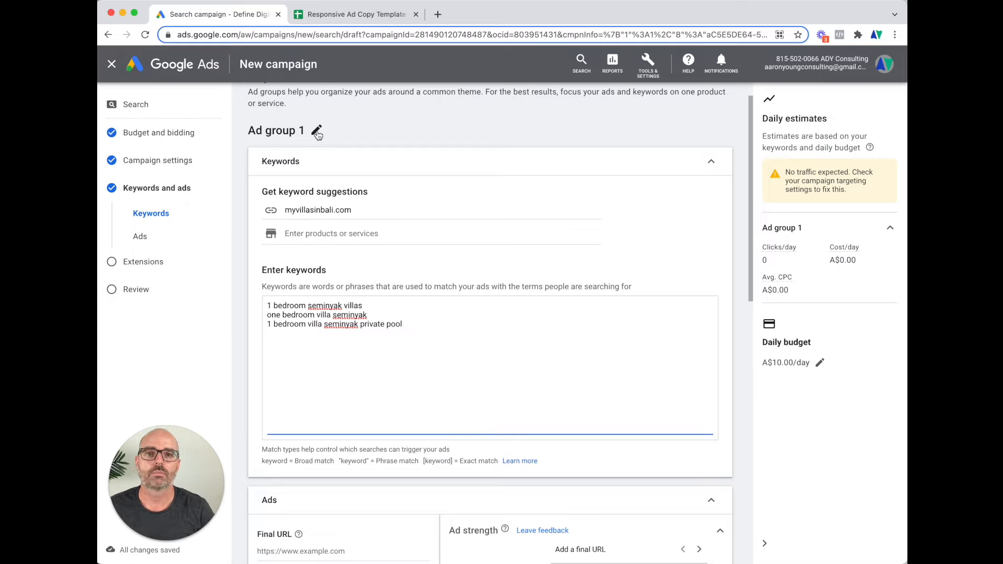
Rename Ad group 1 to '1BV Seminyak', then review its Seminyak keyword list
click(318, 133)
triple_click(291, 138)
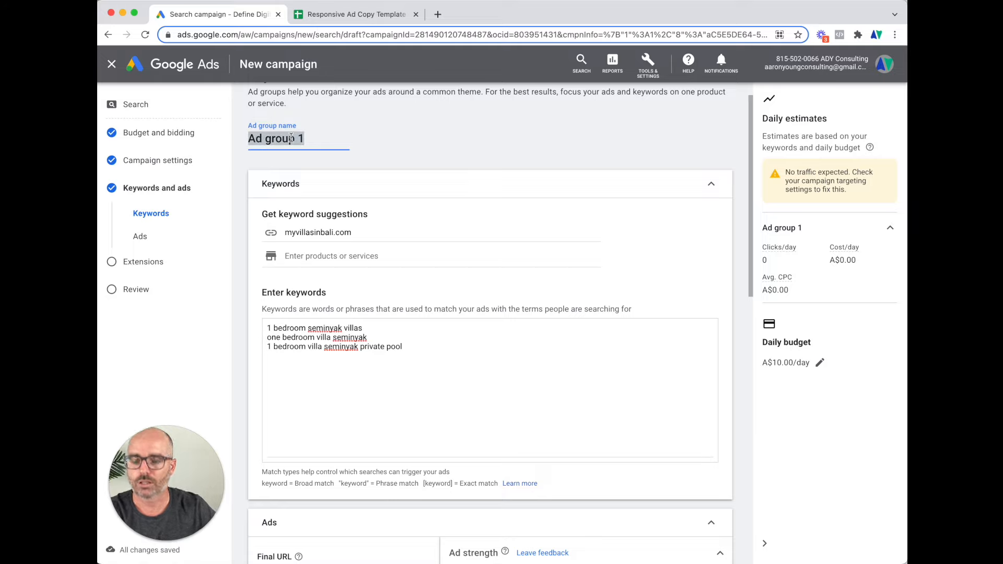
key(BackSpace)
text(1BV Seminyak)
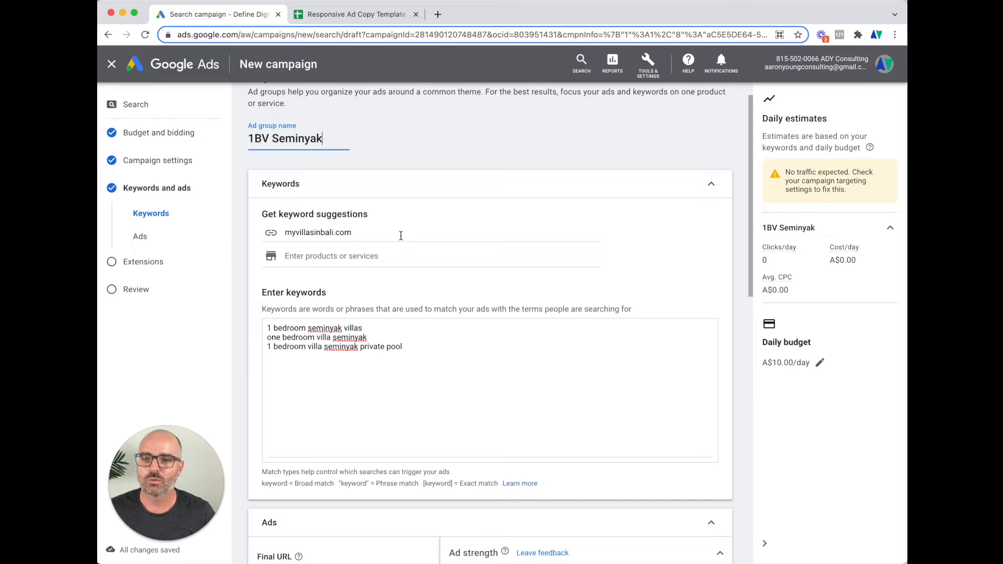
click(246, 145)
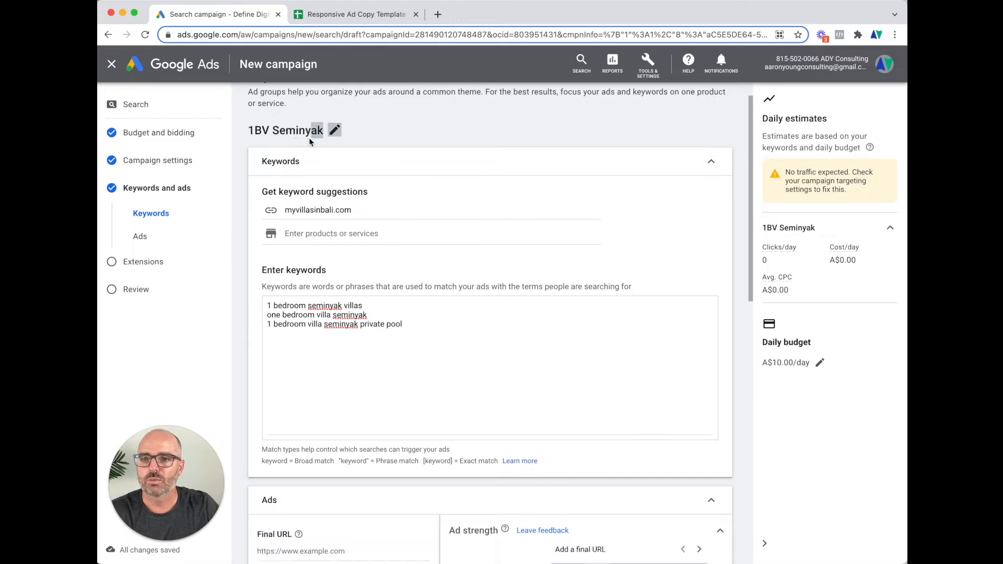
click(283, 304)
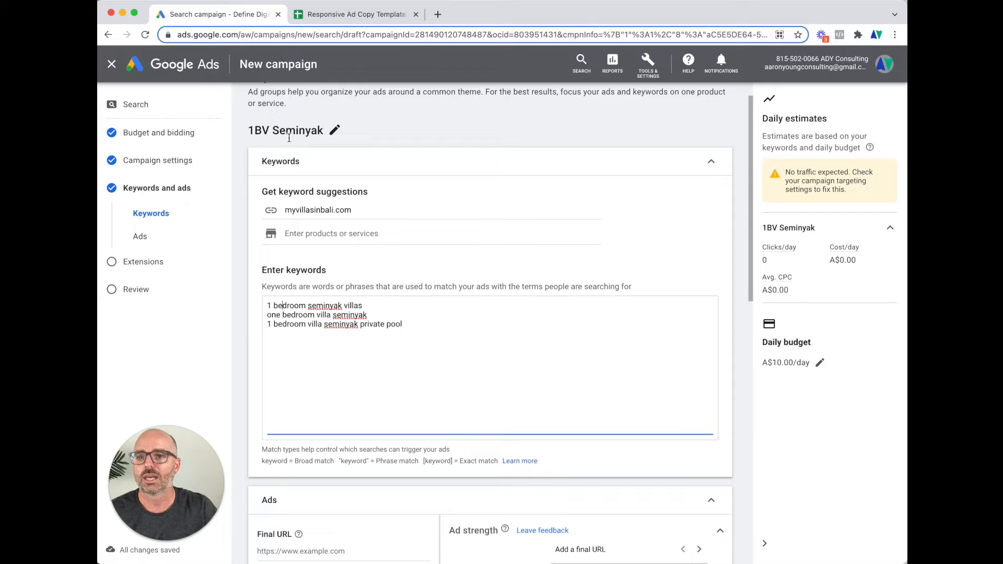
drag(413, 325, 289, 315)
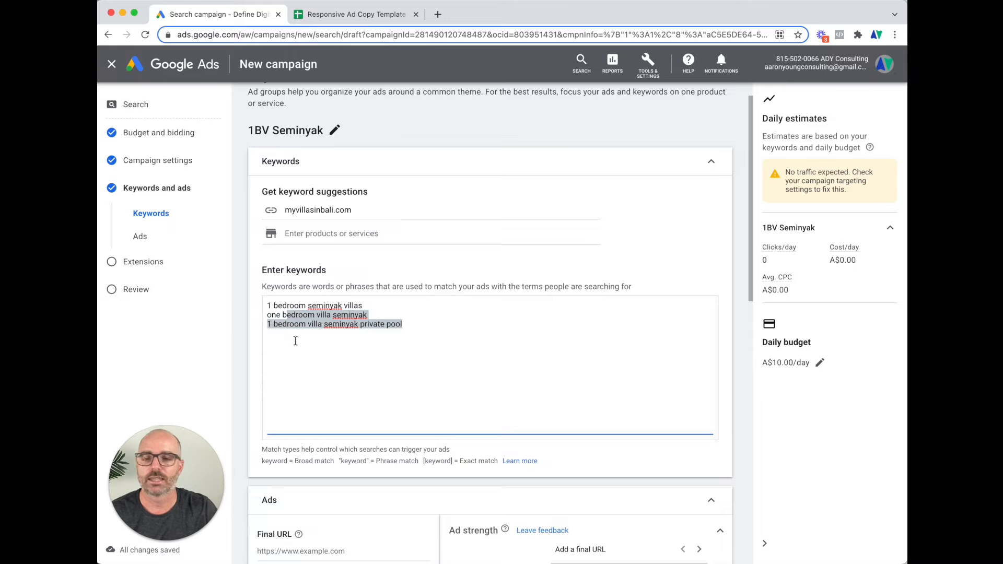
scroll(293, 337, down, 2)
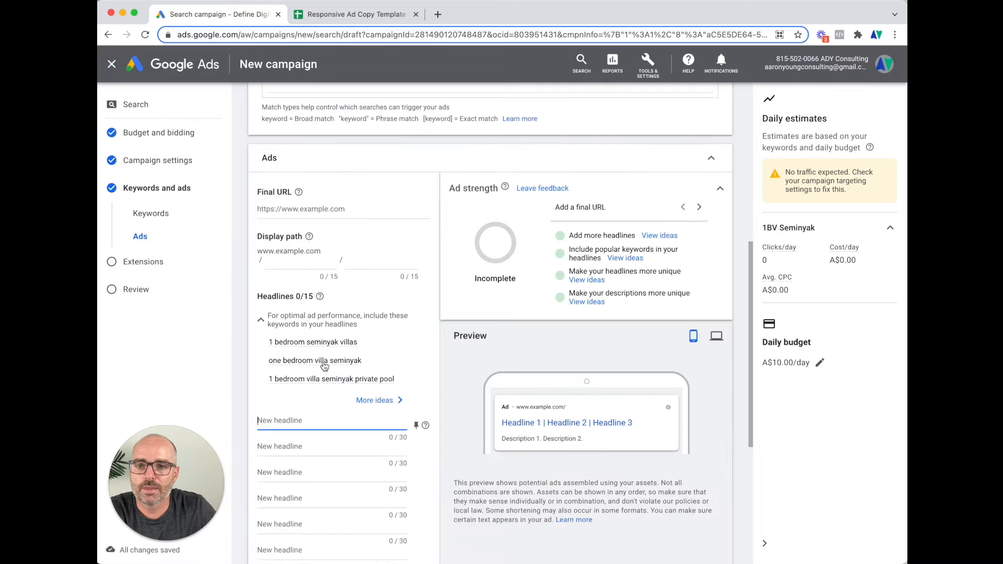
scroll(325, 365, up, 2)
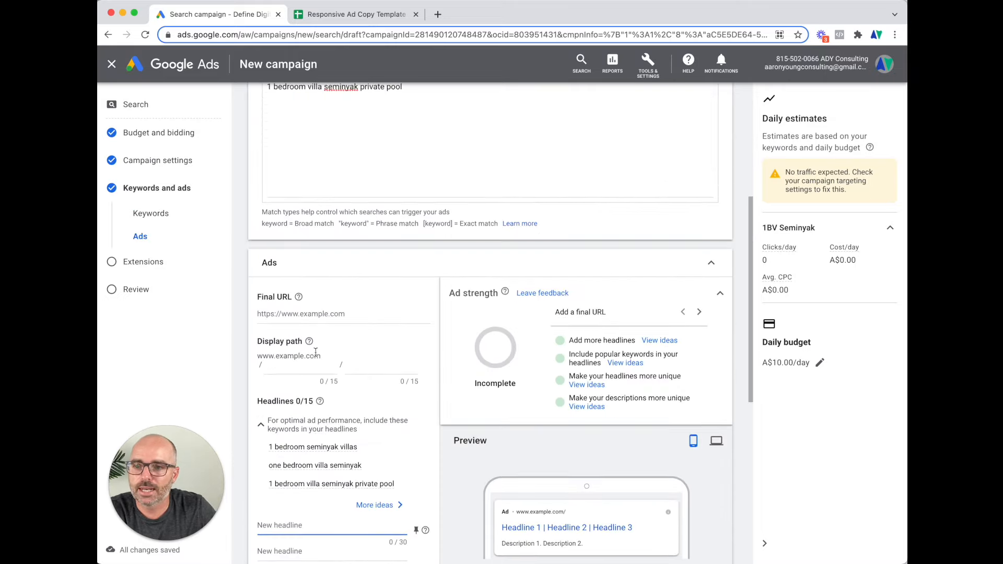
click(302, 313)
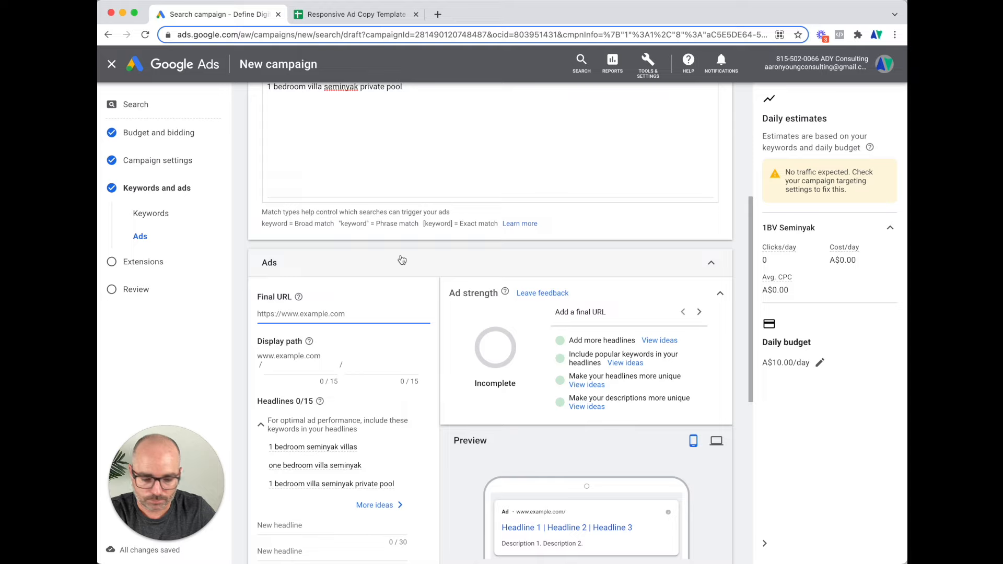
text(ww)
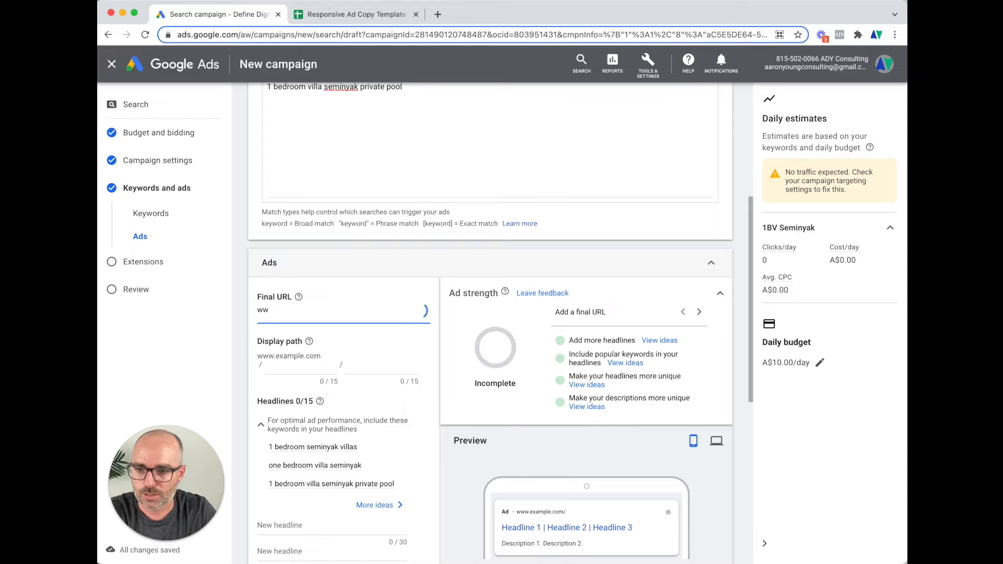
text(w.myvill)
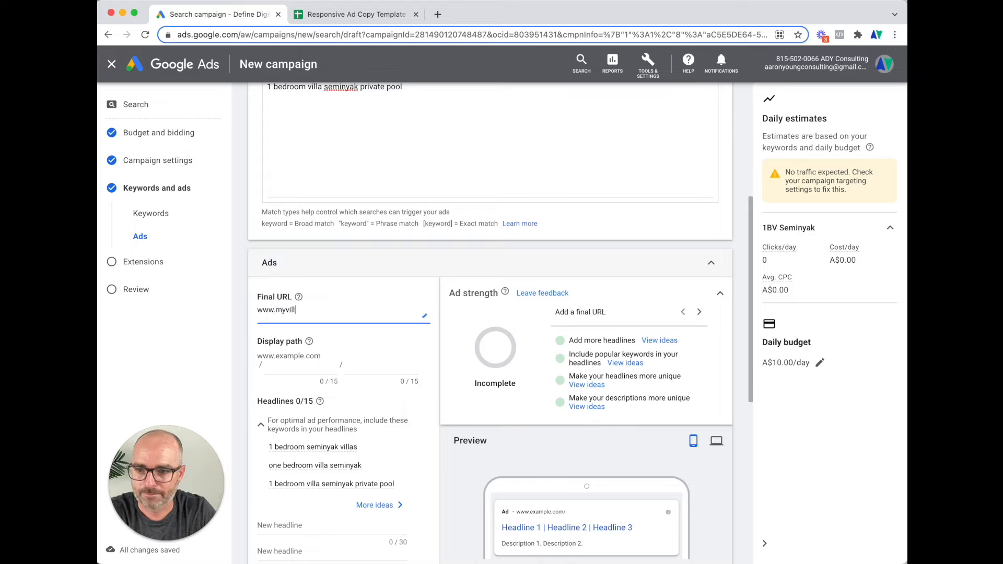
text(asinbali.com)
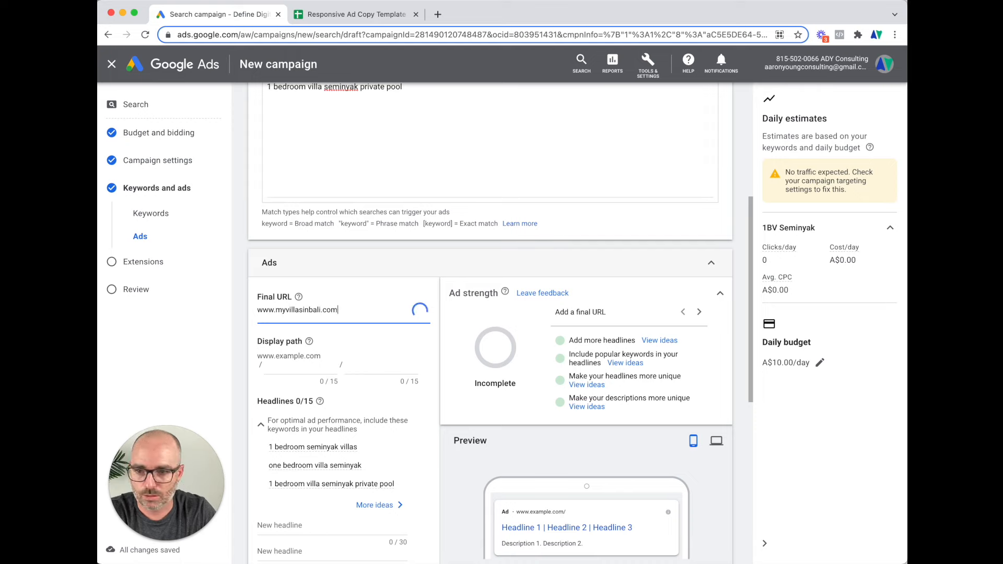
scroll(309, 283, down, 2)
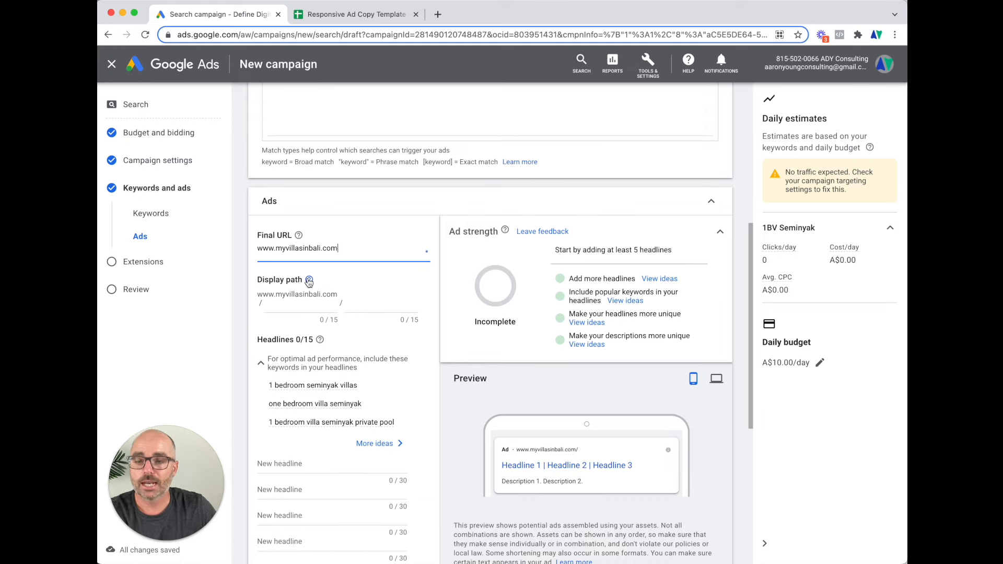
mouse_move(308, 282)
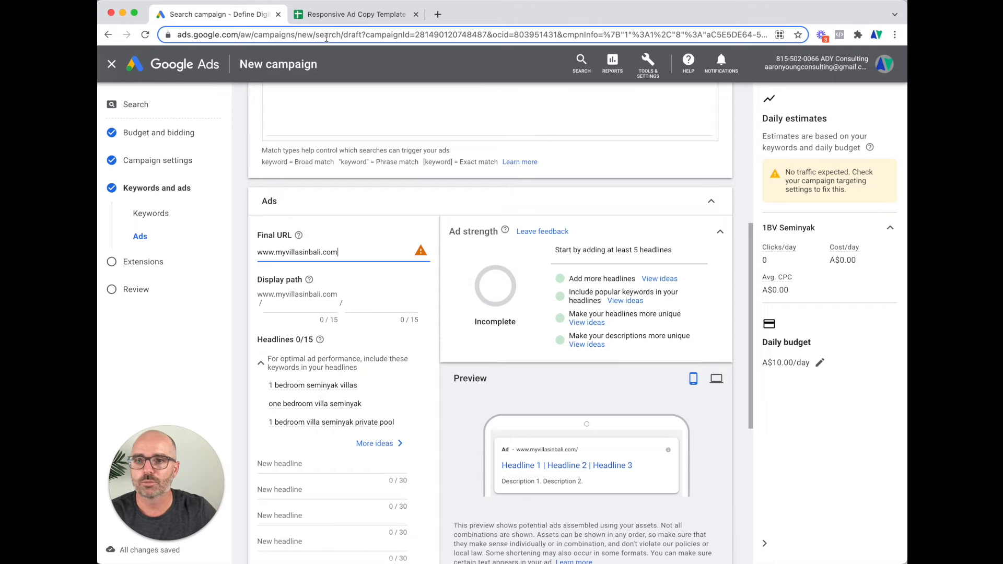
Open the template's Ad Copy sheet and review the 1BV Seminyak headlines in D2–H2
click(349, 14)
click(222, 554)
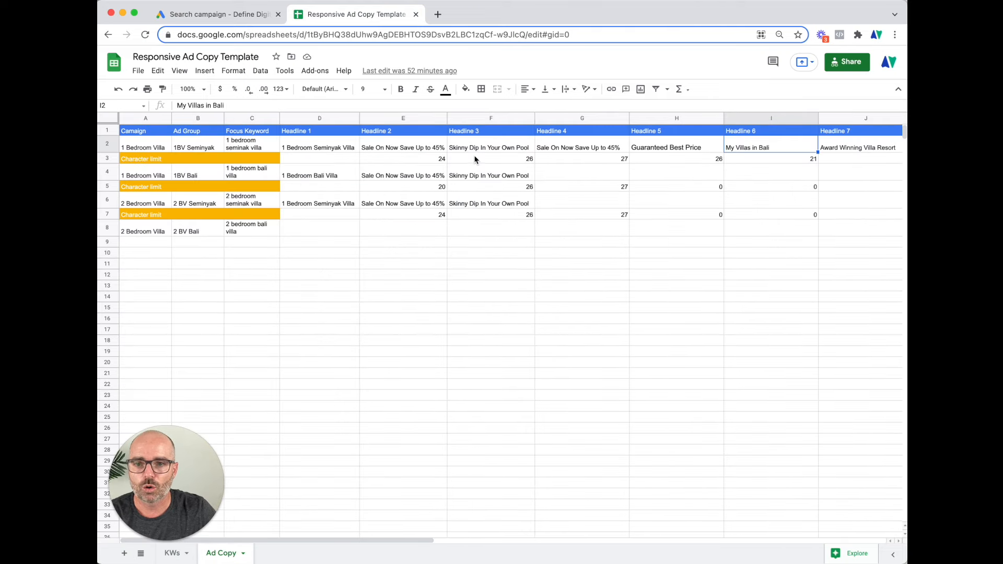
scroll(476, 160, right, 15)
scroll(476, 160, left, 15)
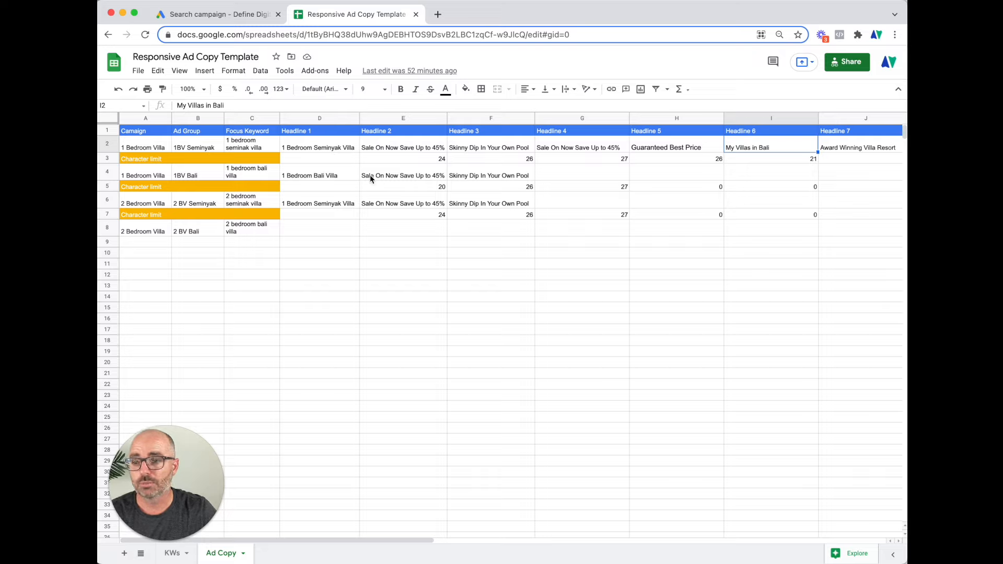
click(328, 149)
click(392, 149)
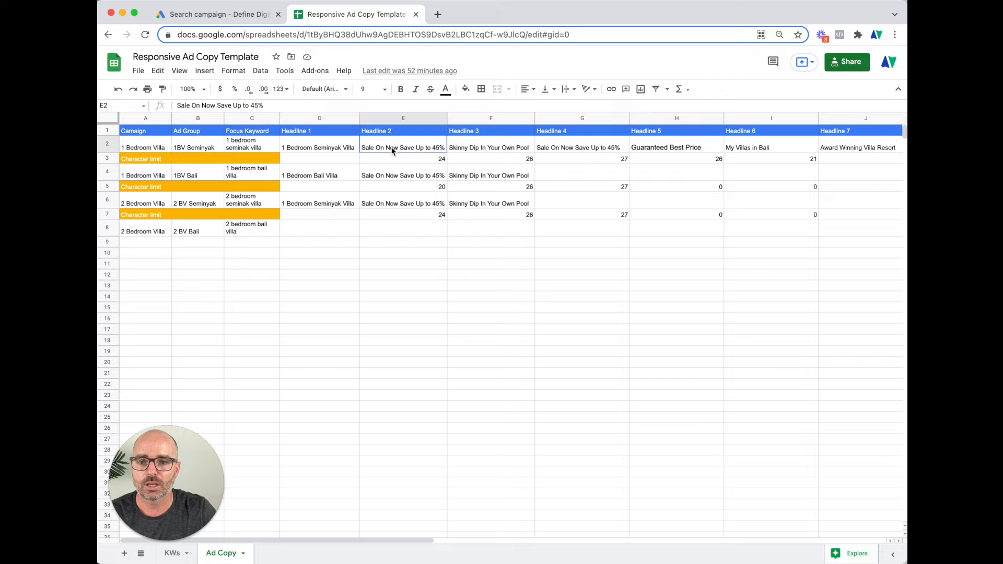
click(476, 150)
click(558, 150)
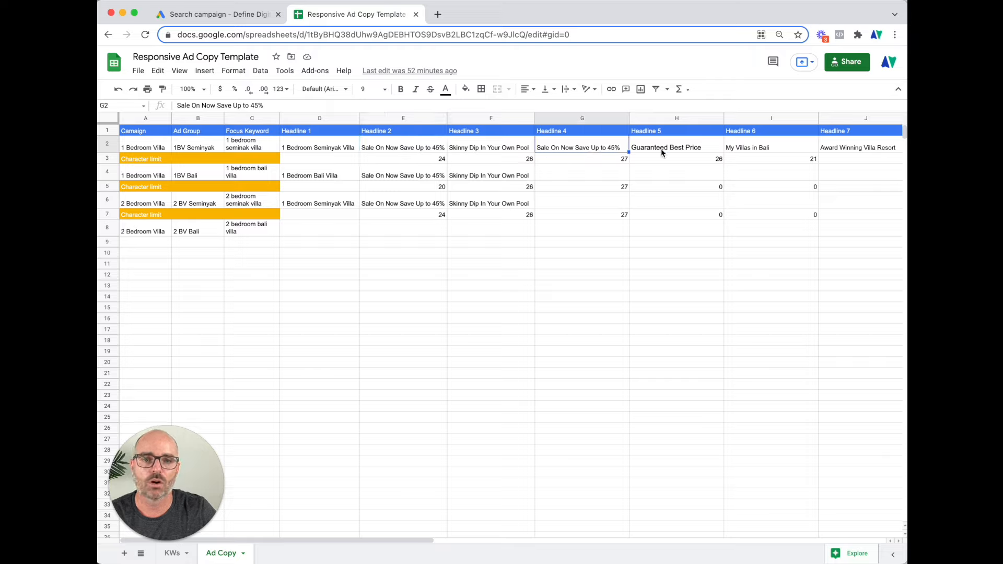
click(662, 152)
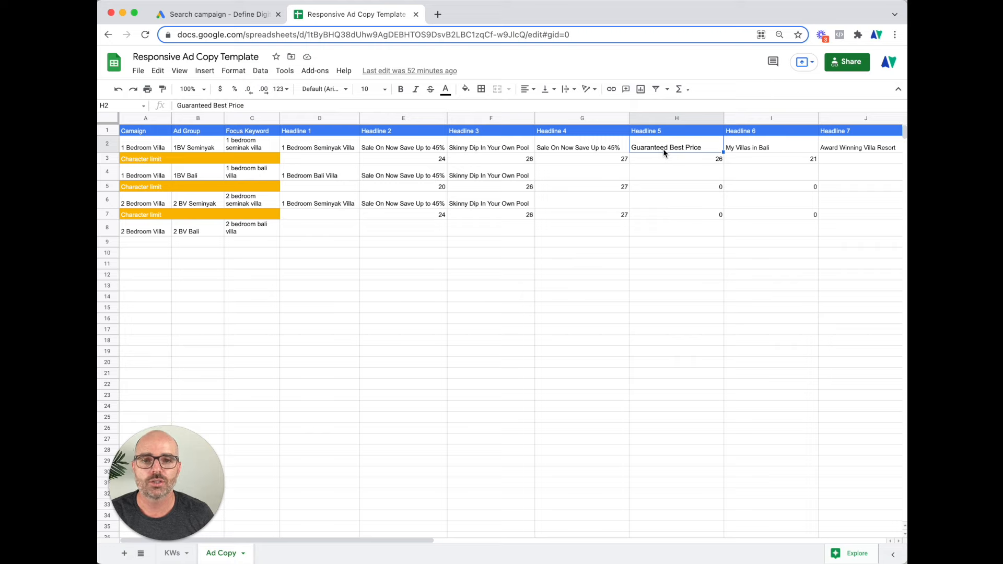
click(242, 23)
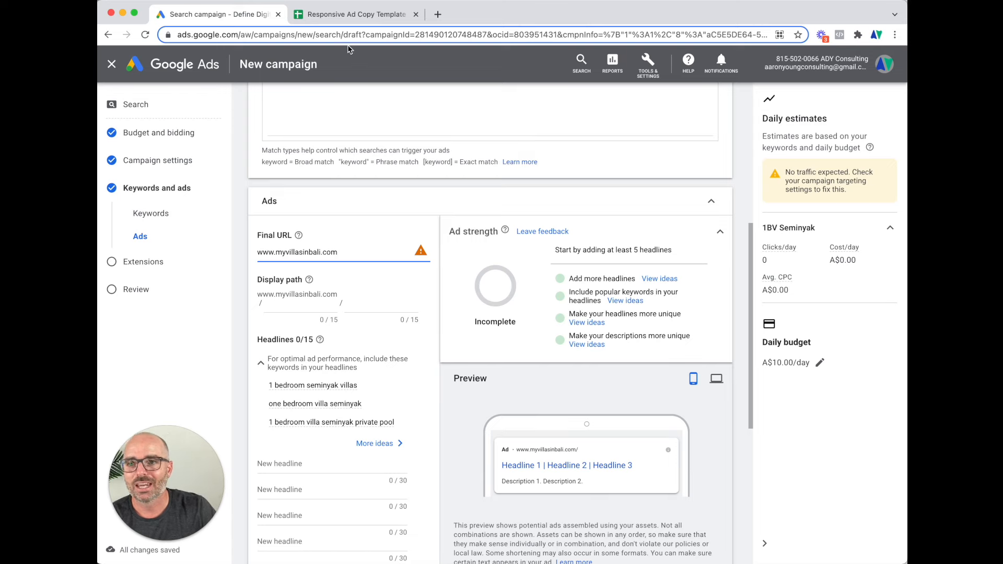
click(349, 16)
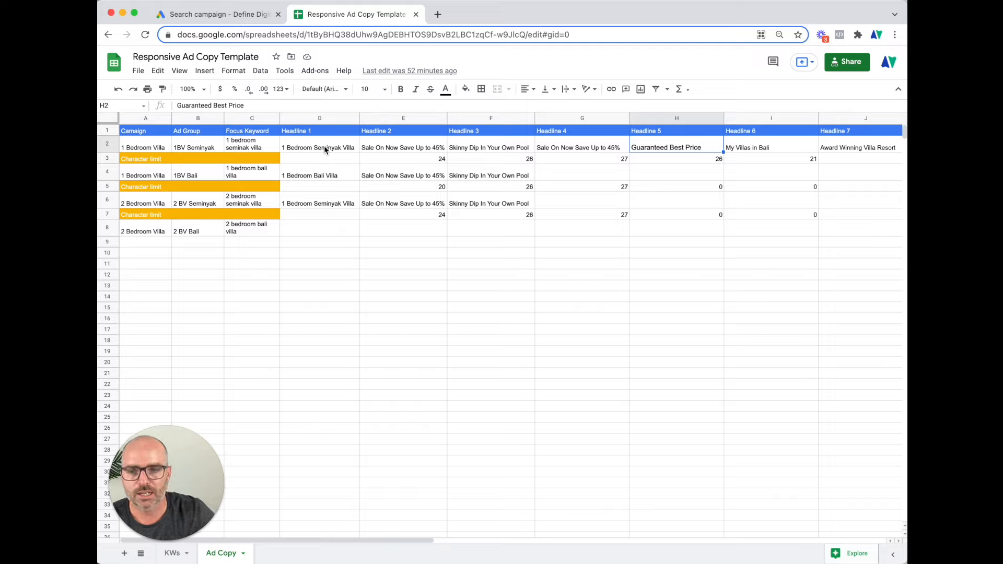
click(553, 148)
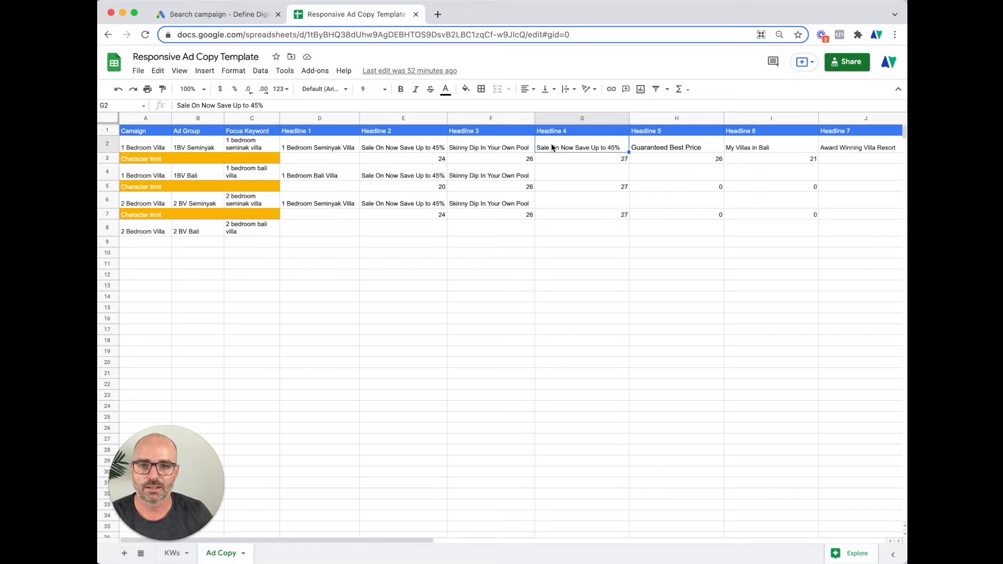
Copy '1 Bedroom Seminyak Villa' from D2 into the ad's first headline
click(330, 148)
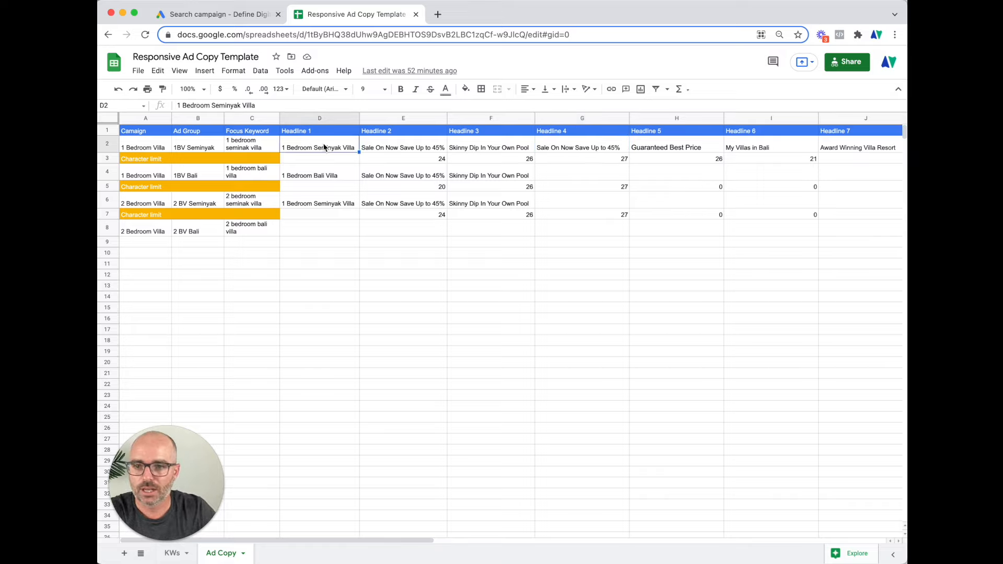
key(super+c)
key(super+1)
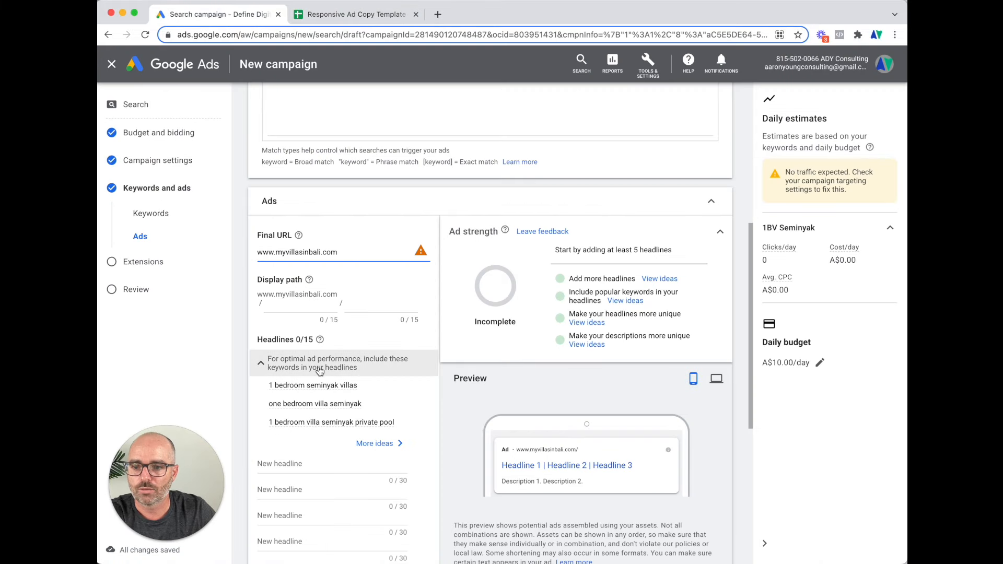
scroll(312, 383, down, 3)
click(301, 375)
key(super+v)
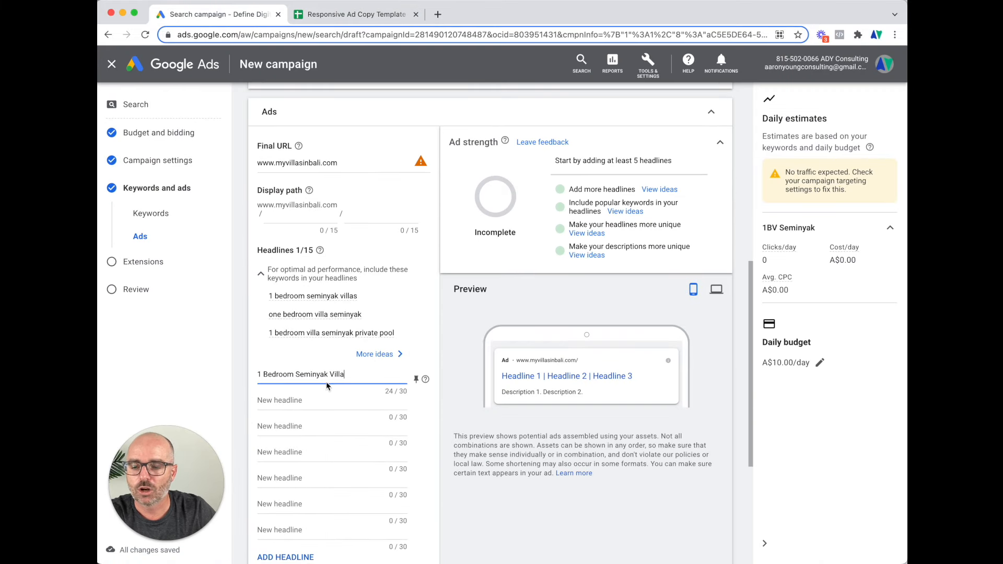
Scroll through the ad form to check the new headline in the ad preview
scroll(330, 426, down, 1)
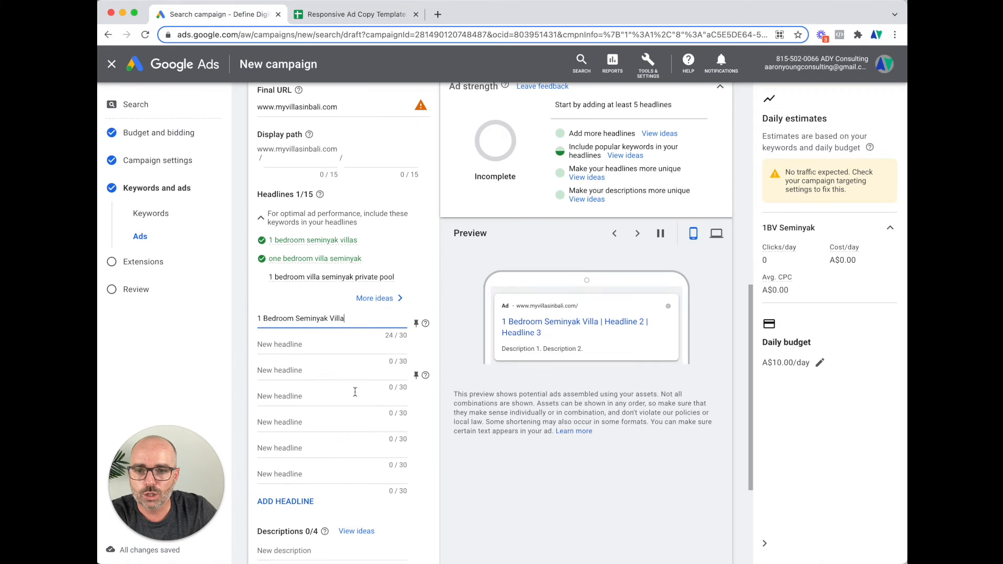
scroll(362, 390, up, 2)
scroll(362, 391, up, 1)
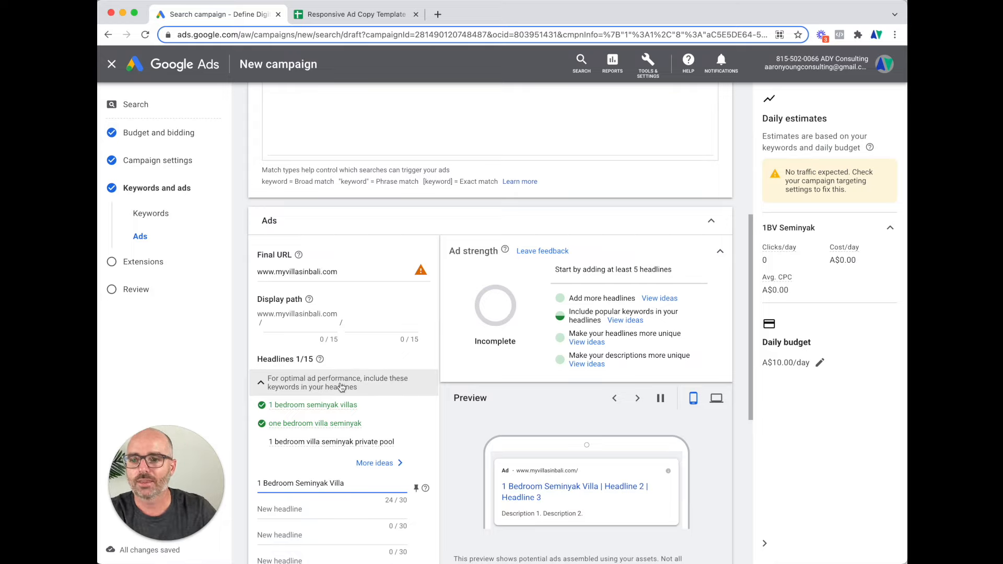
scroll(346, 399, down, 3)
scroll(345, 399, down, 1)
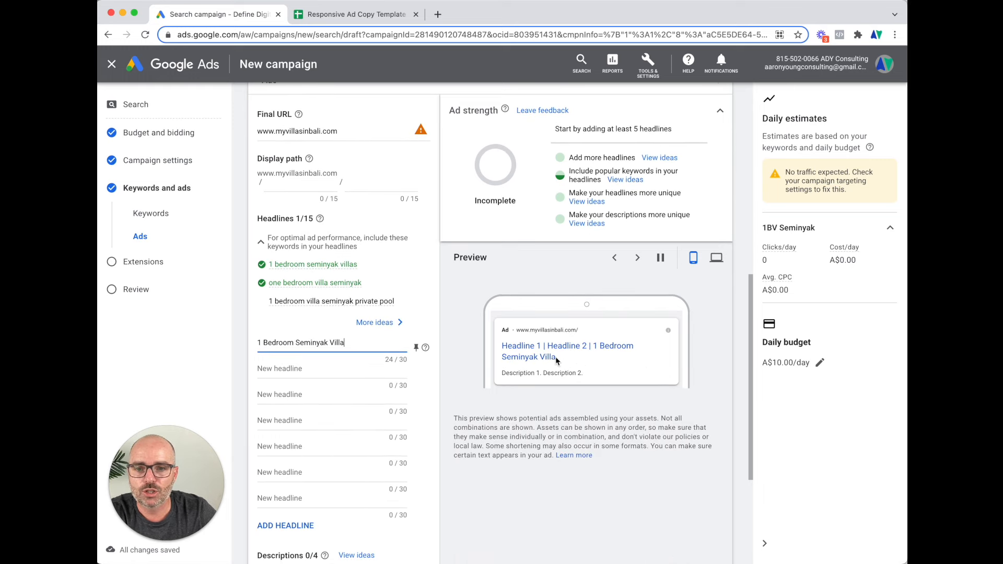
drag(506, 348, 516, 369)
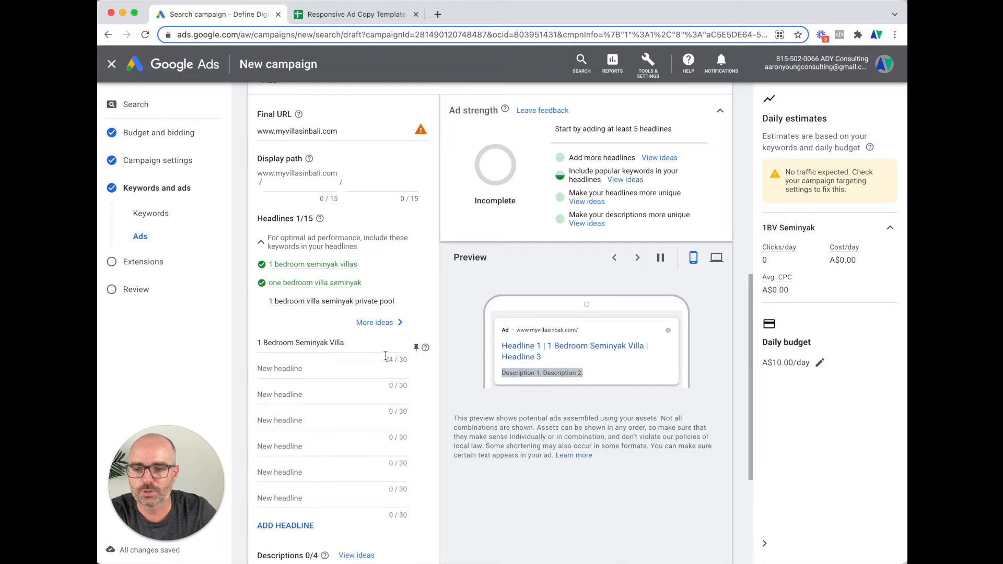
scroll(382, 361, down, 3)
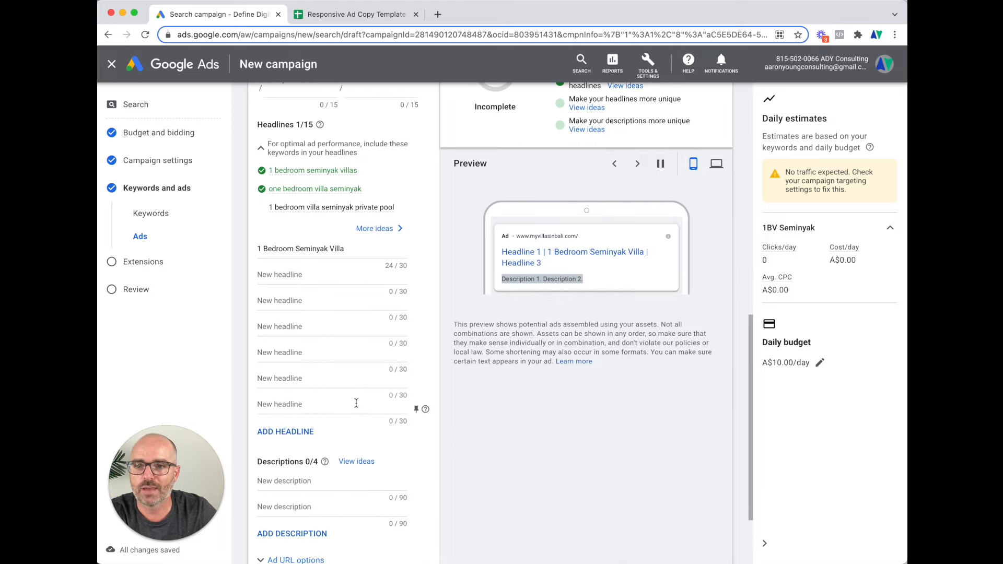
scroll(303, 436, down, 3)
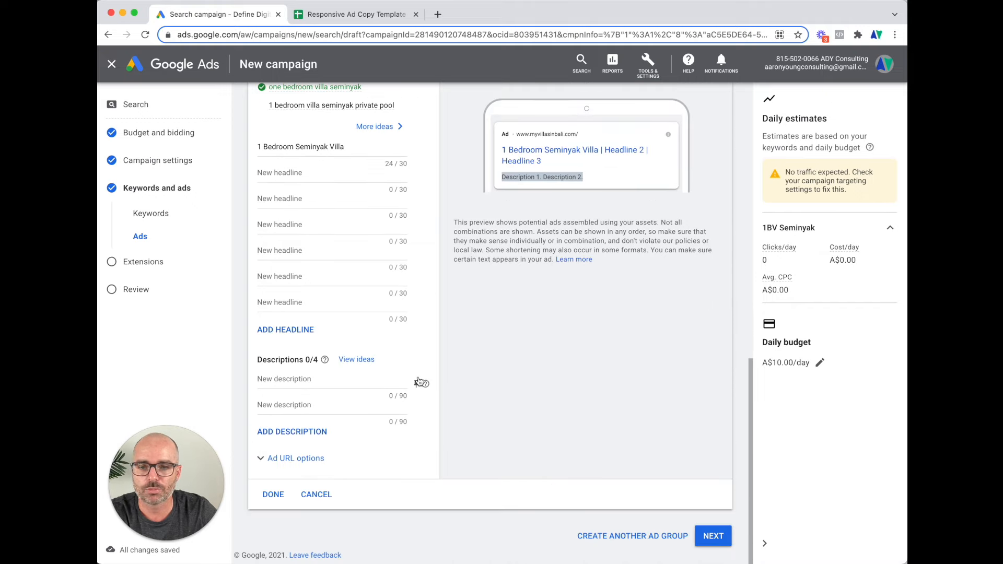
scroll(417, 382, up, 3)
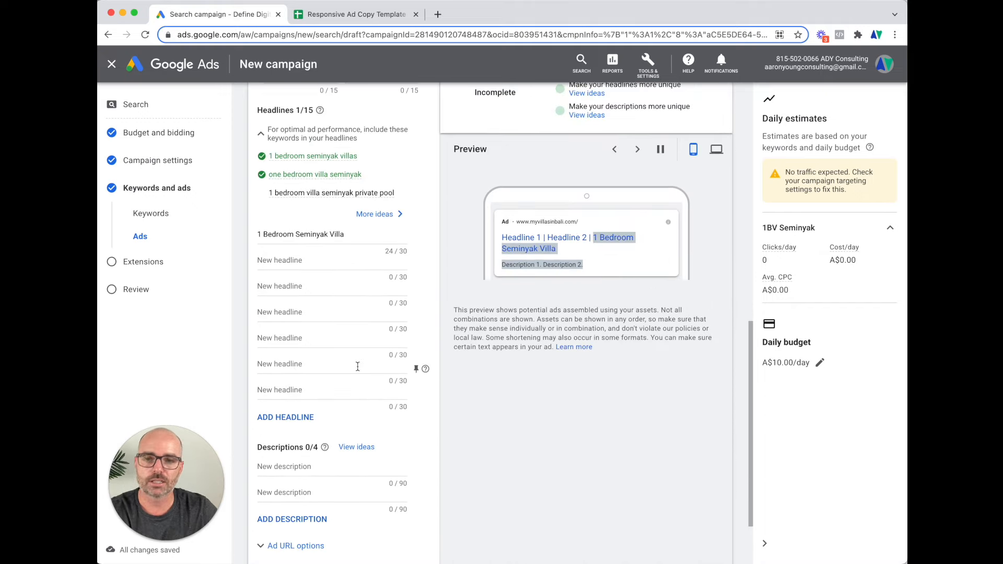
scroll(366, 342, down, 1)
scroll(366, 343, up, 4)
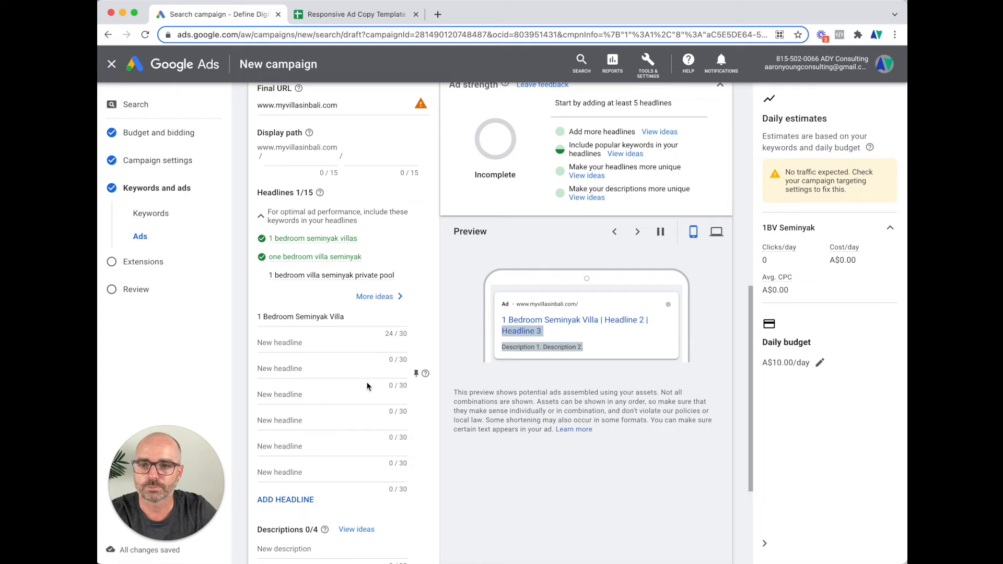
Paste 'Sale On Now Save Up to 45%' from E2 as the second headline
click(350, 14)
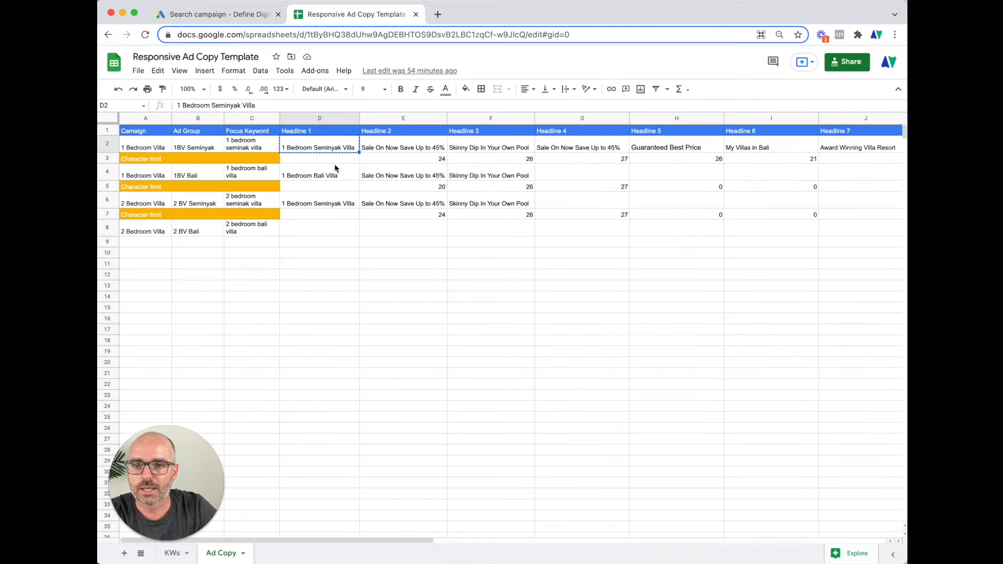
click(385, 145)
key(cmd+c)
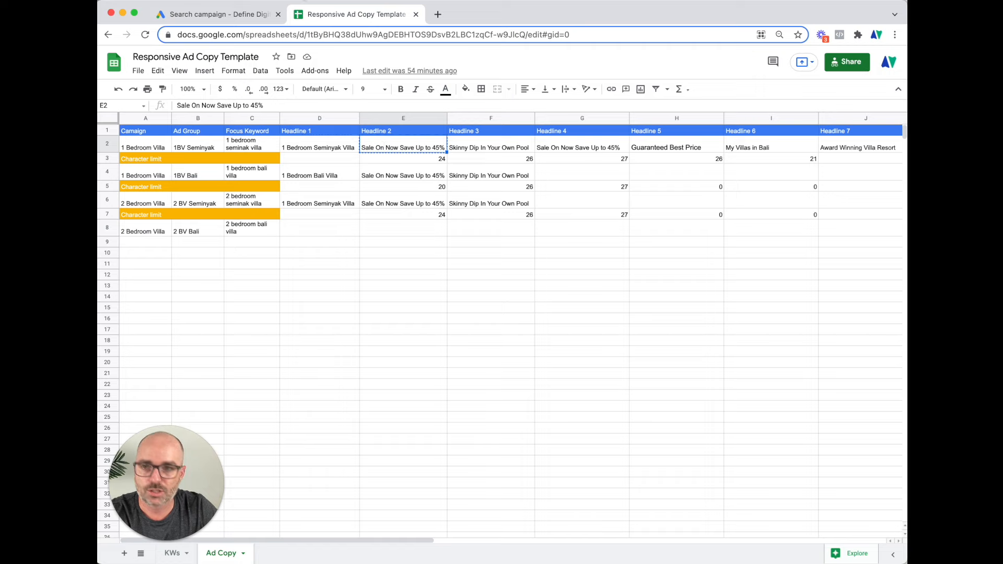
click(249, 14)
click(313, 343)
key(cmd+v)
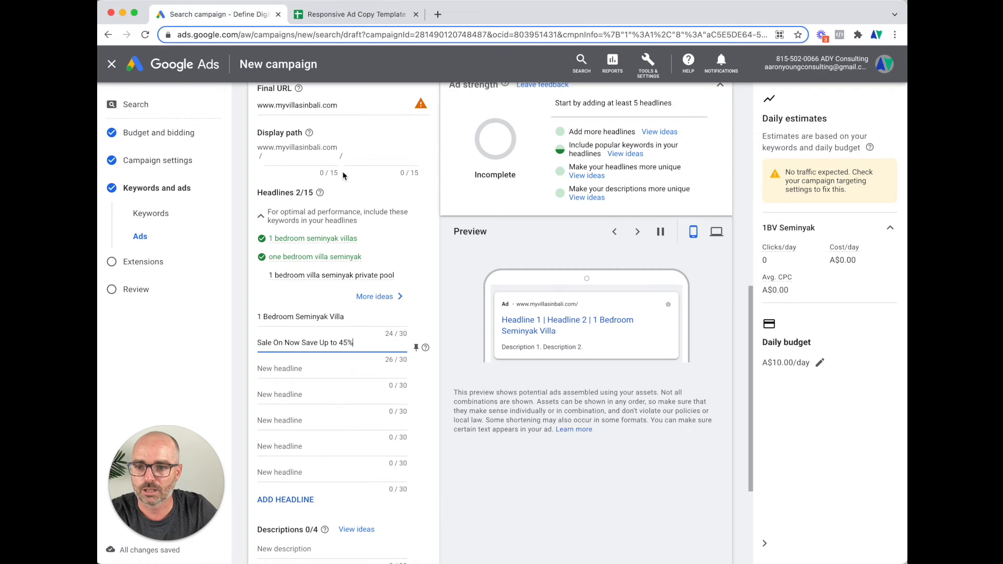
Paste 'Skinny Dip In Your Own Pool' from F2 as the third headline
click(350, 14)
click(464, 151)
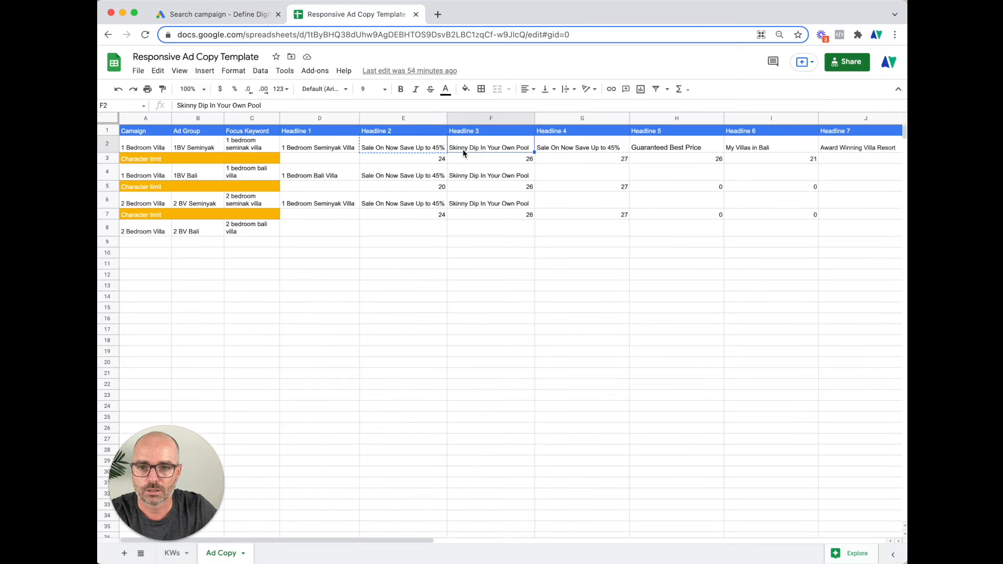
key(cmd+c)
click(222, 15)
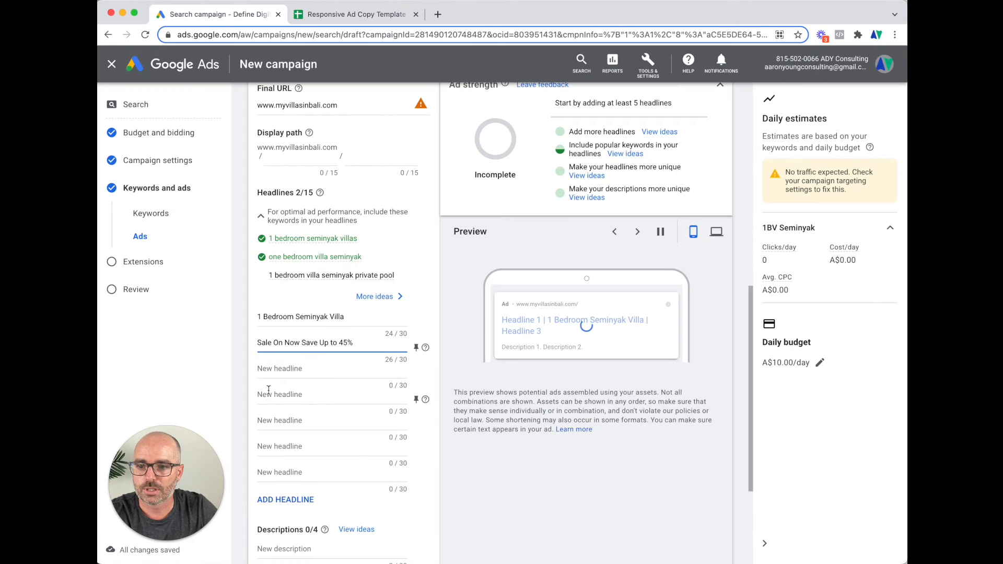
click(264, 369)
key(cmd+v)
Paste 'Guaranteed Best Price' from H2 as the fourth headline
click(382, 17)
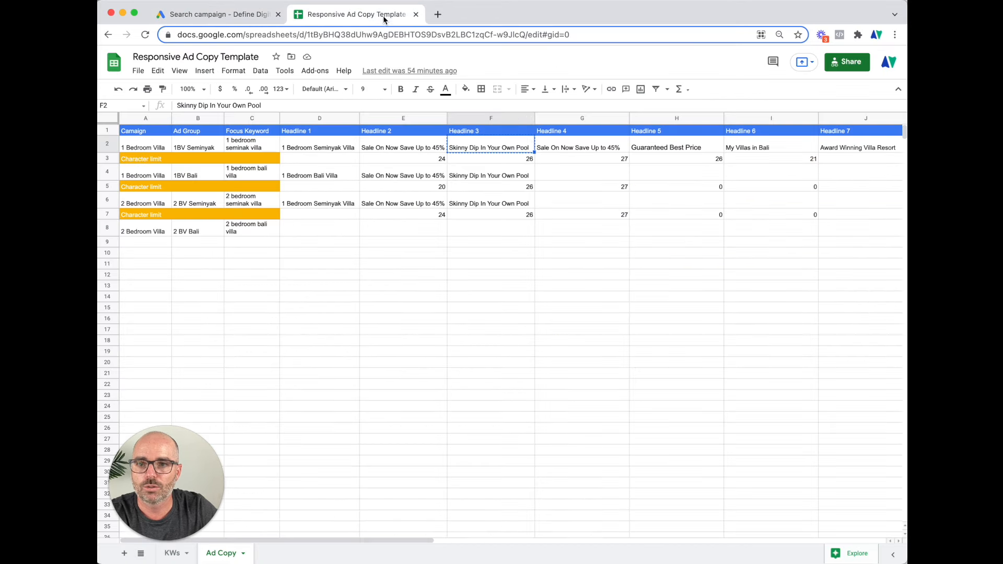
click(566, 150)
key(cmd+c)
click(222, 15)
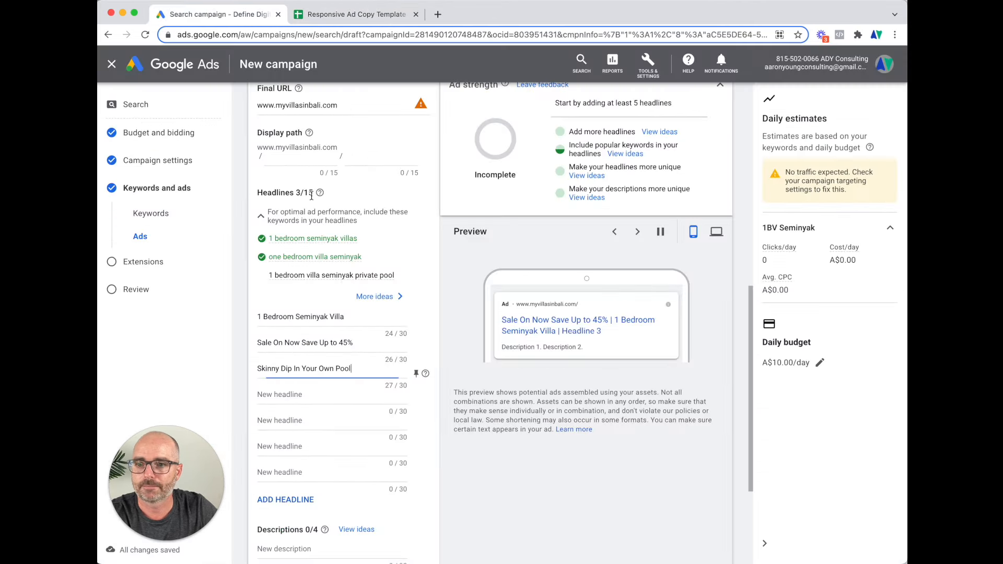
click(351, 17)
click(650, 147)
key(cmd+c)
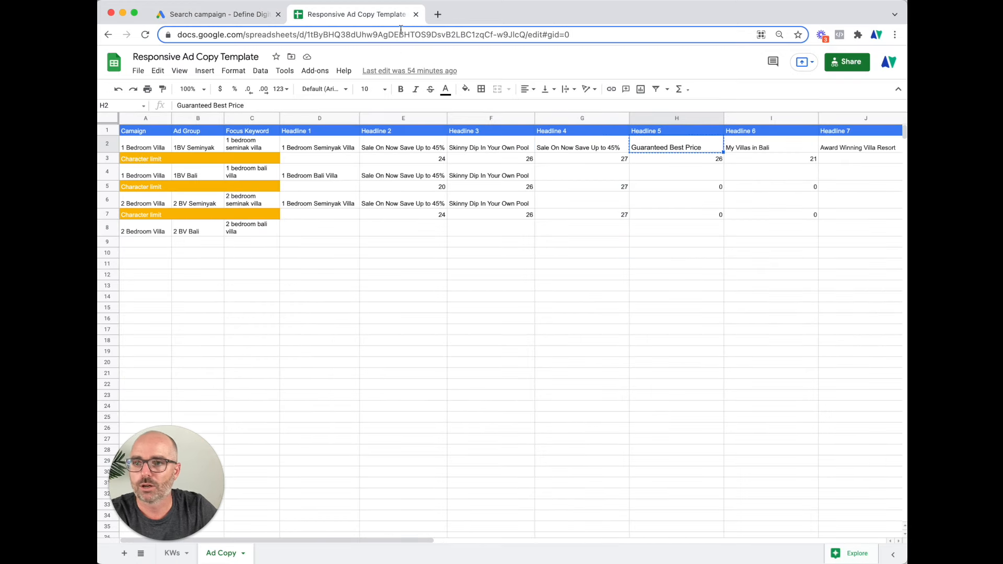
click(222, 15)
click(281, 398)
key(cmd+v)
click(276, 420)
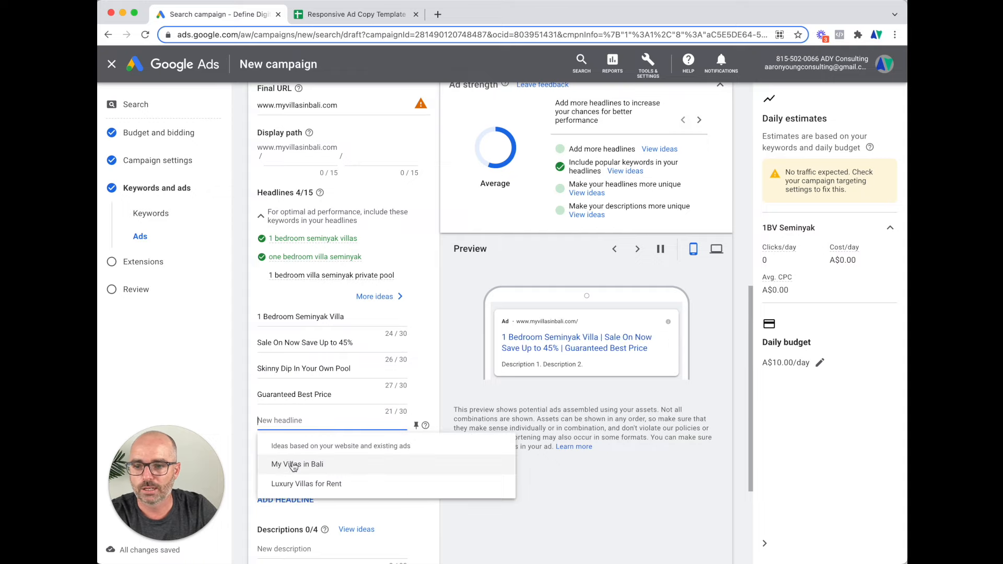
Add 'My Villas in Bali' and 'One Bedroom Villa Seminyak' as the fifth and sixth headlines
click(293, 465)
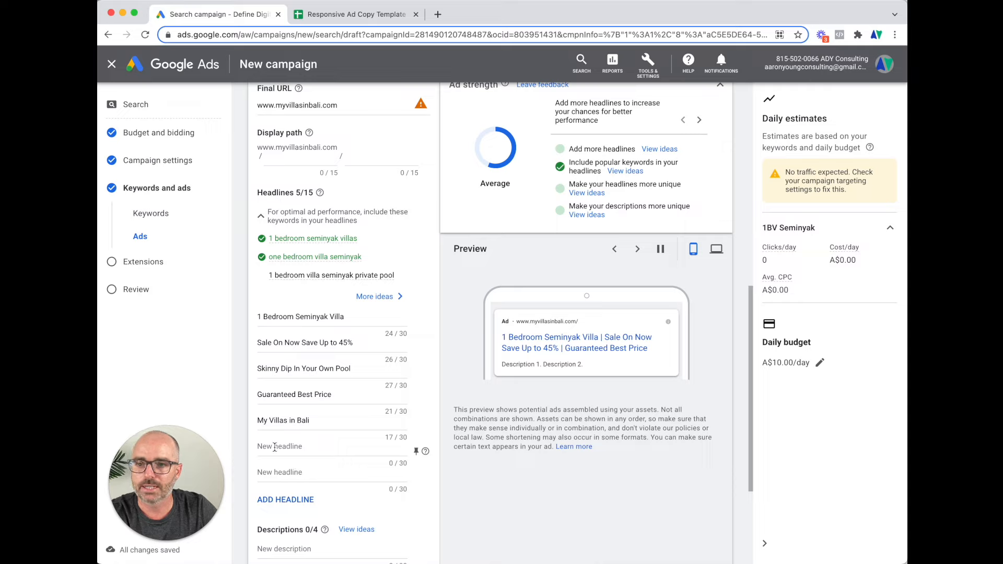
click(276, 447)
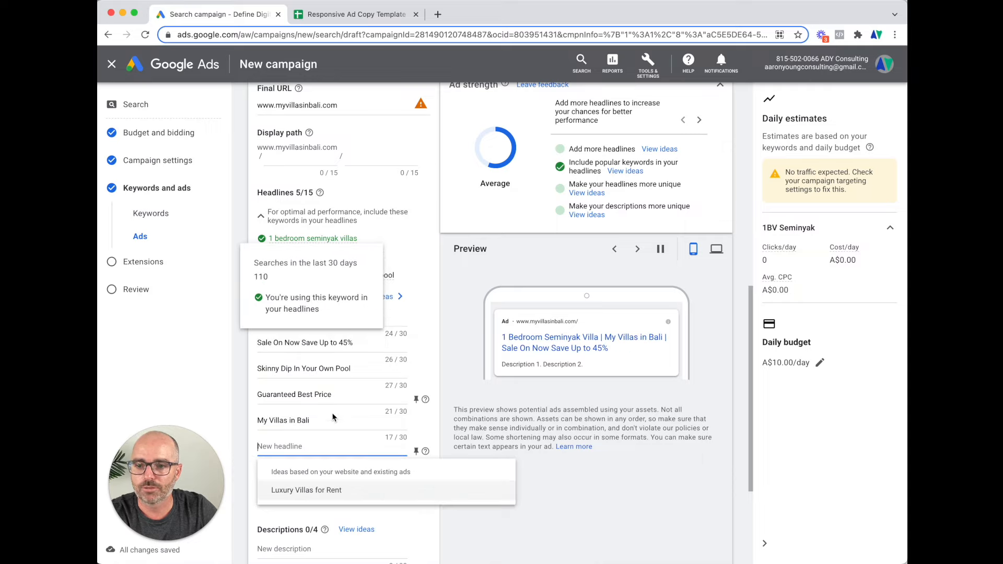
text(One)
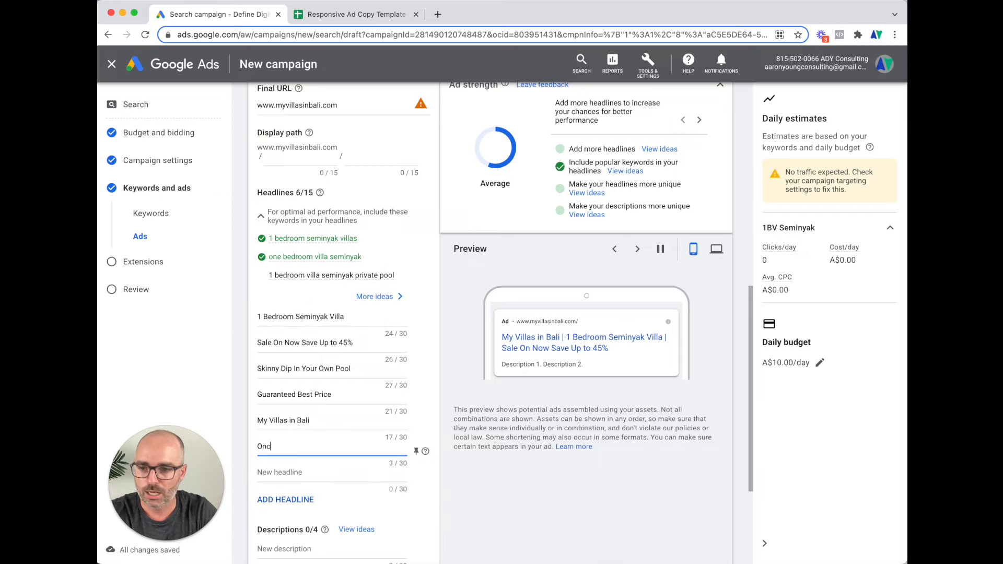
text( Bed)
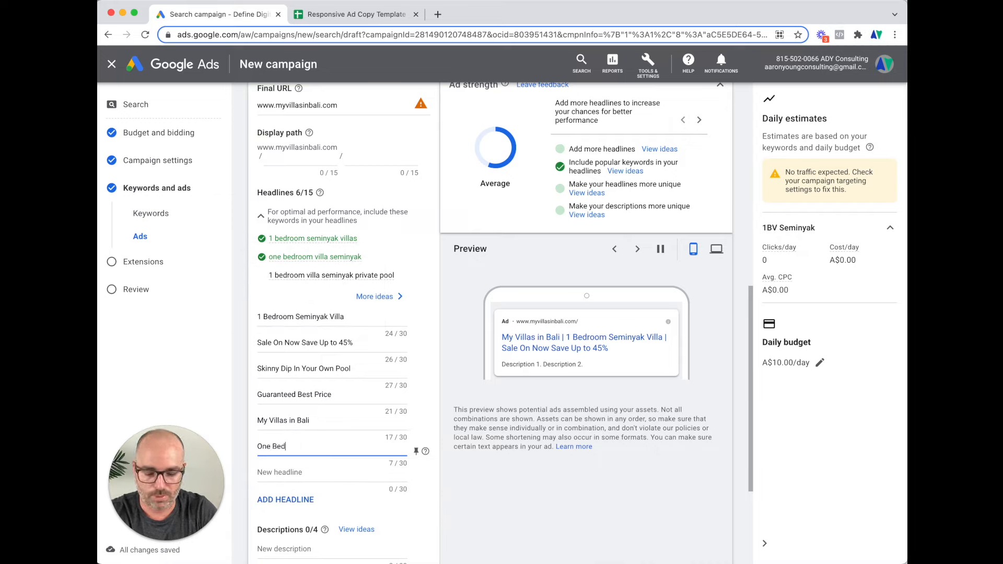
text(room Voll)
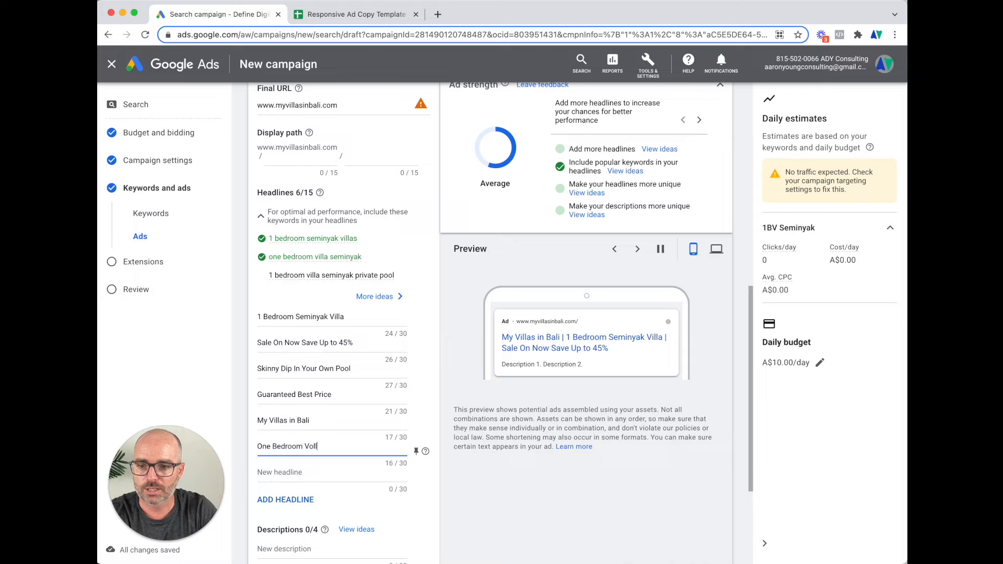
key(BackSpace)
key(BackSpace)
key(BackSpace)
text(illa S)
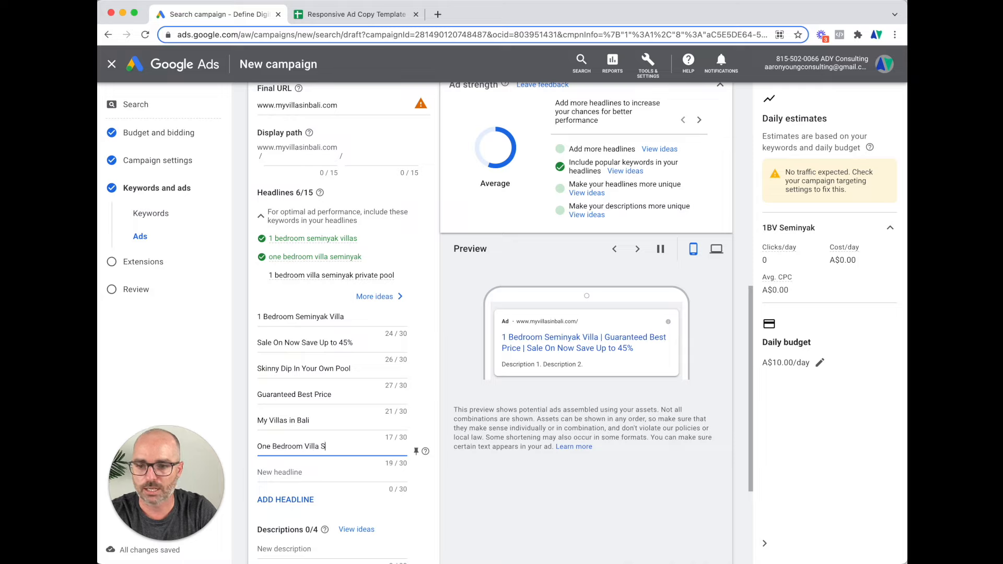
text(eminyak)
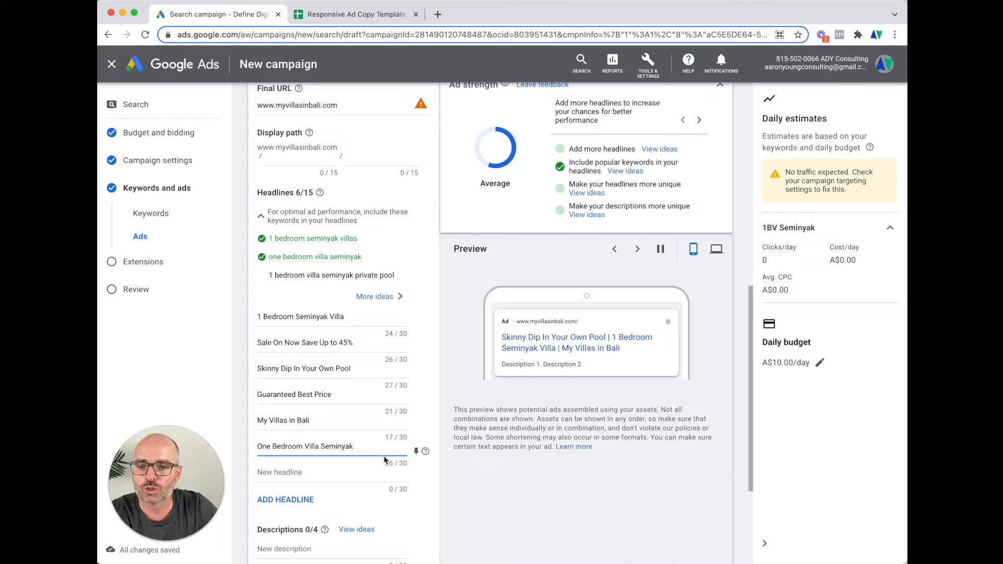
click(387, 437)
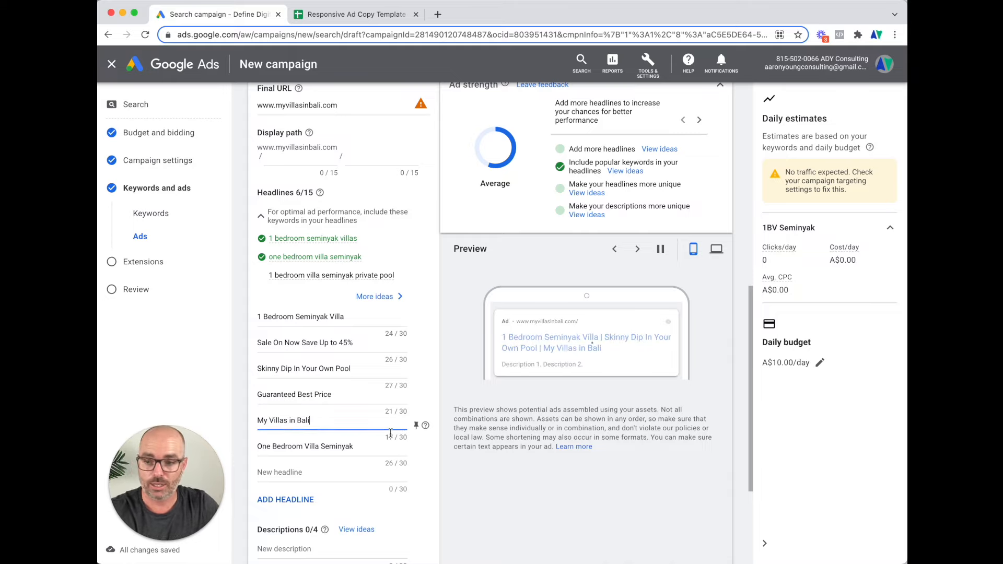
scroll(391, 437, down, 3)
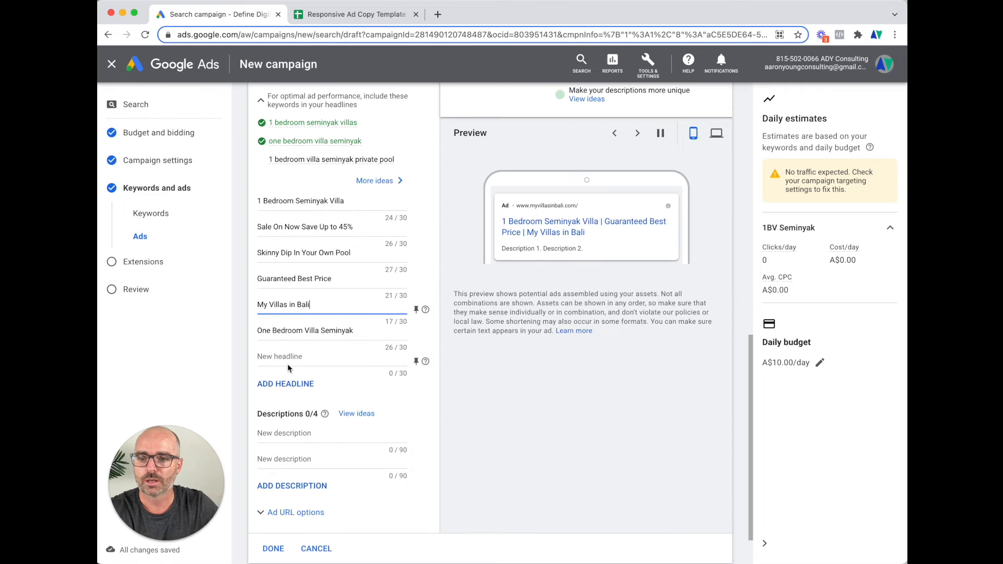
Paste the 'Set In The Heart Of Seminyak' text from S2 as Description 1
click(355, 14)
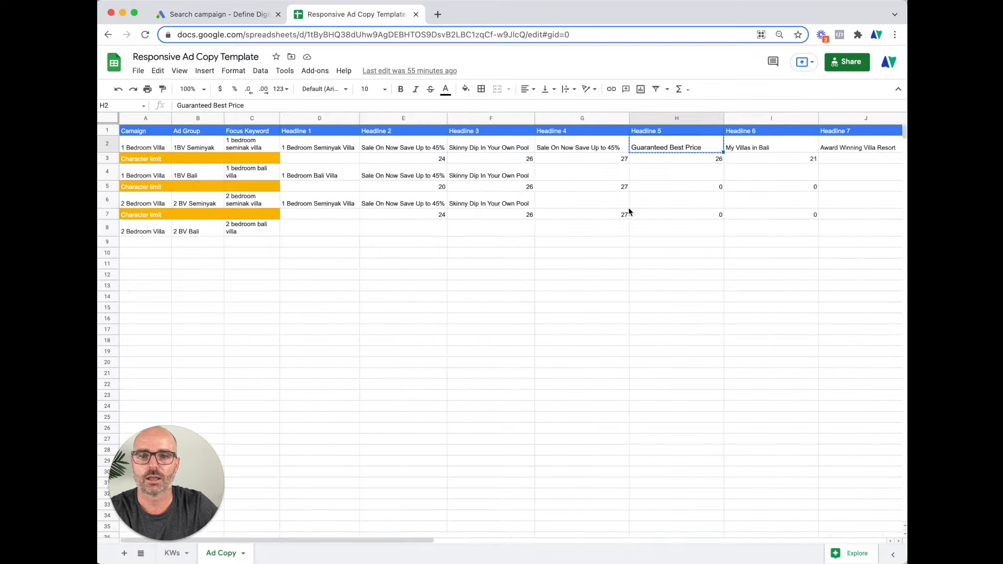
scroll(683, 179, right, 10)
click(278, 148)
key(super+c)
click(209, 14)
click(324, 433)
key(super+v)
Paste the 'Award Winning Villa Resort' text from T2 as Description 2
click(369, 17)
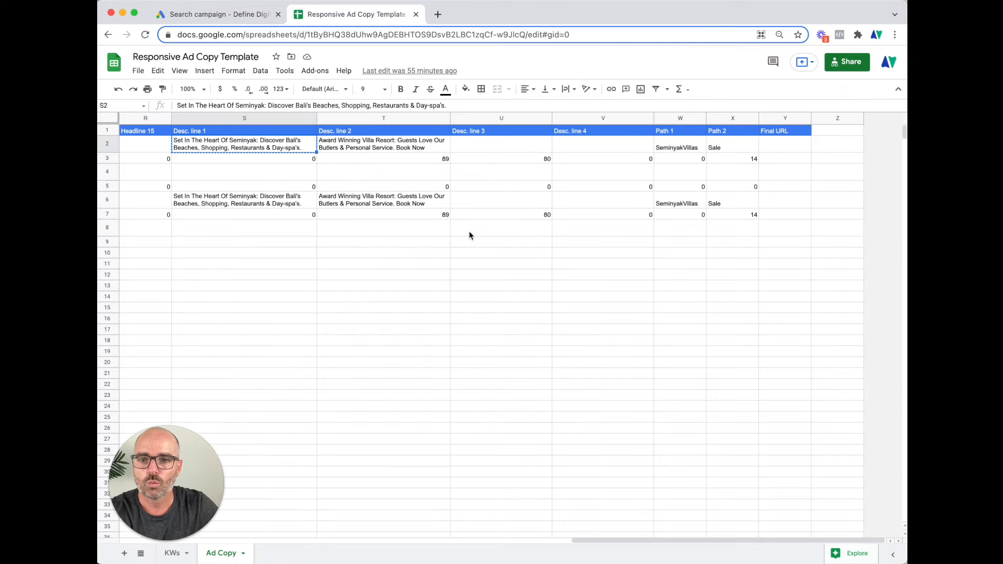
click(409, 149)
key(super+c)
click(213, 14)
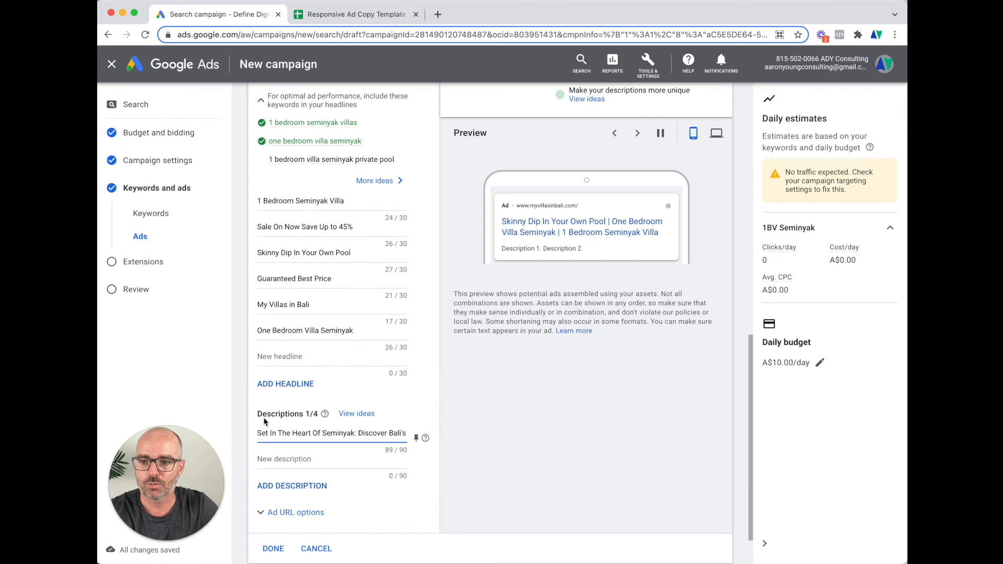
click(278, 459)
key(super+v)
Set the display path to '1-Bedroom' / 'Seminyak-Villas'
scroll(304, 447, up, 5)
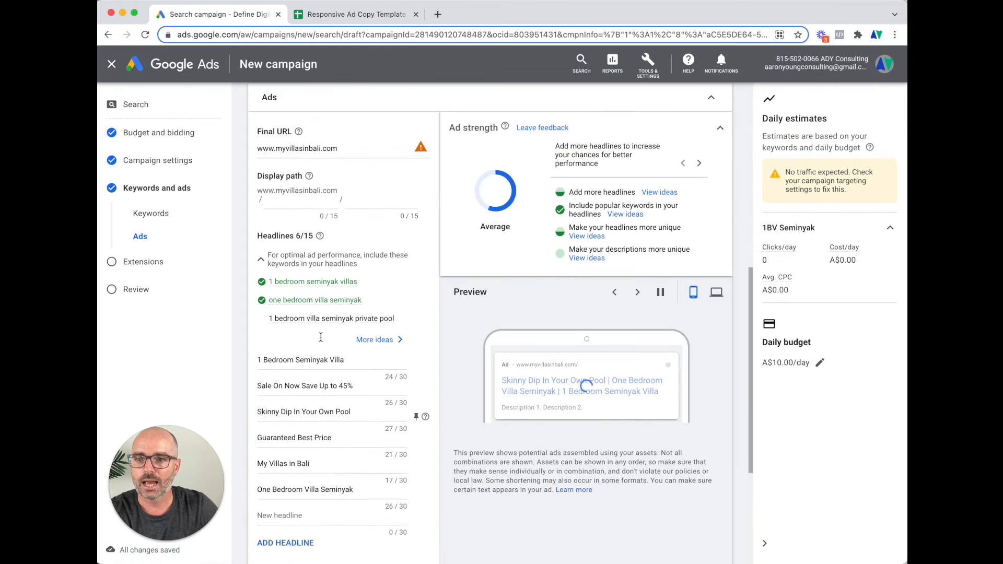
click(283, 203)
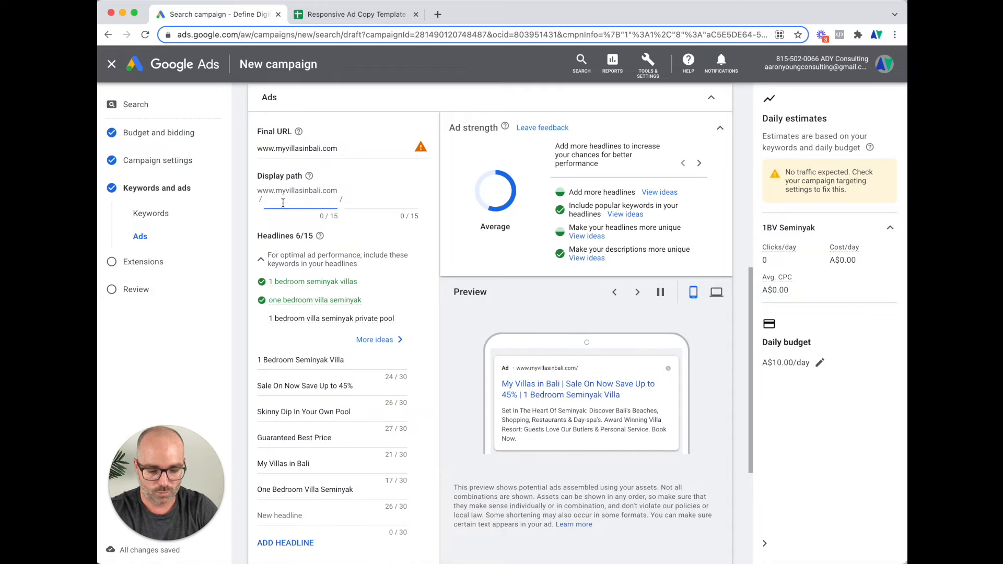
text(Sem)
text(1)
text(-Bedroom)
key(Tab)
text(Seminyak)
text(-VB)
text(llas)
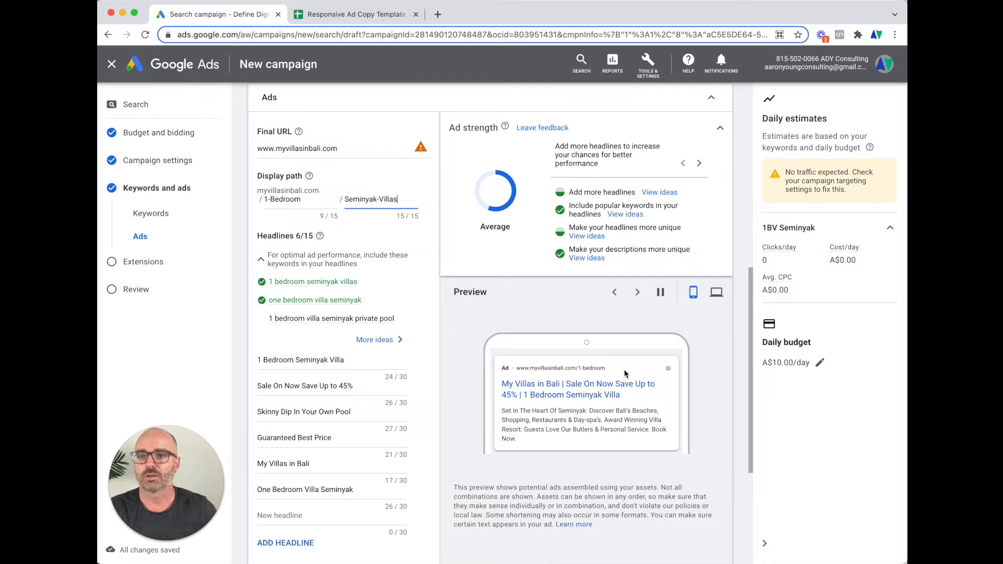
mouse_move(418, 152)
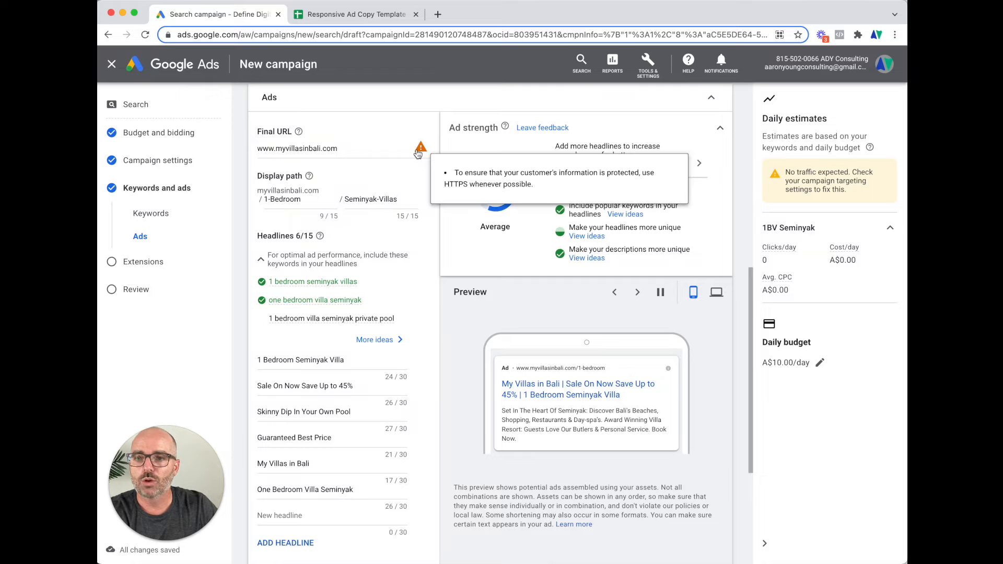
click(302, 148)
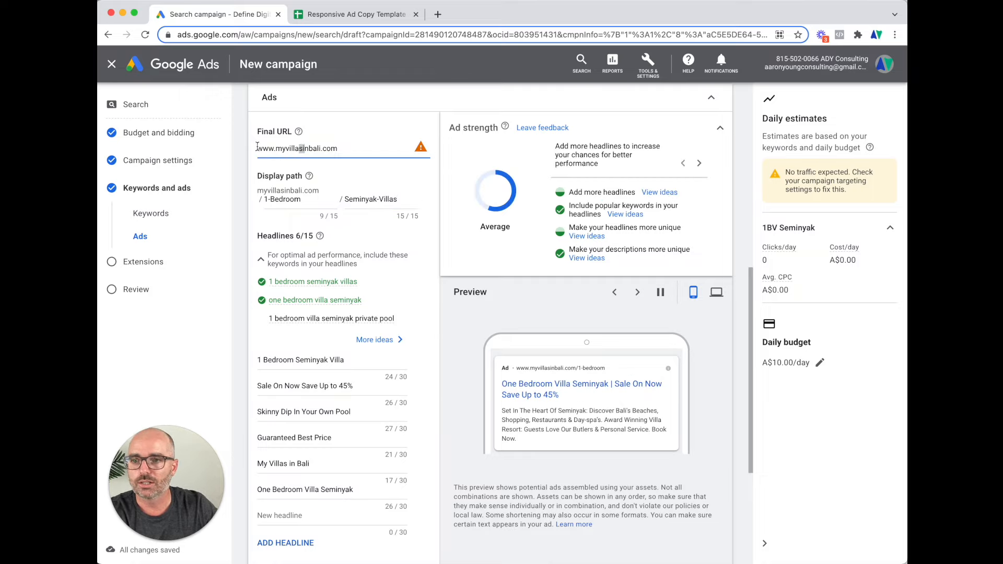
text(https://)
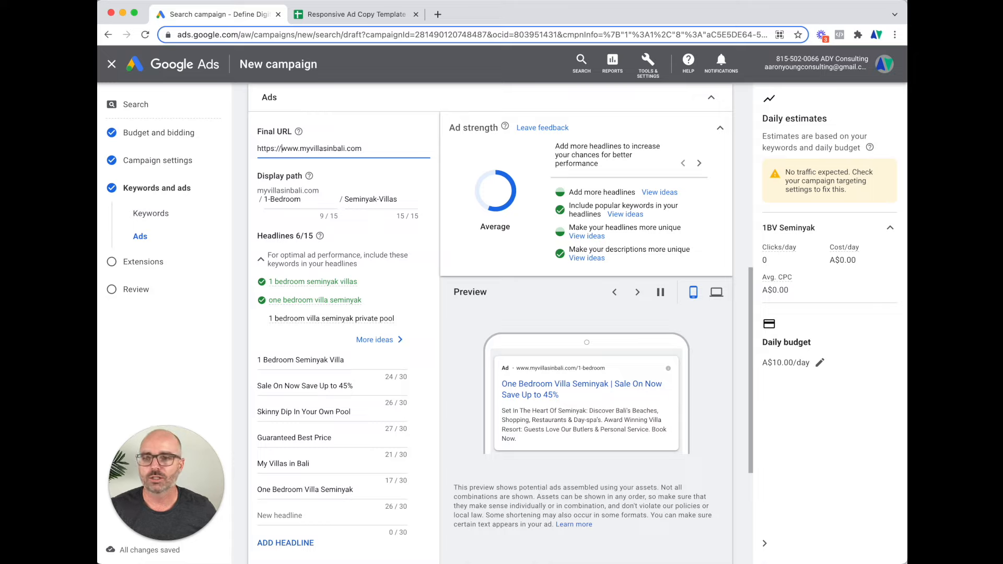
drag(274, 149, 248, 152)
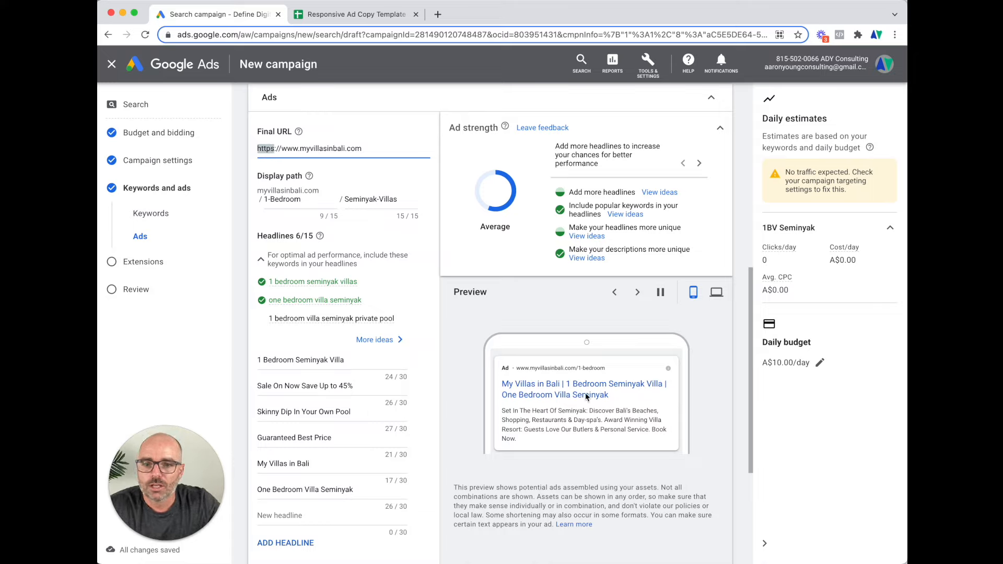
scroll(598, 432, down, 3)
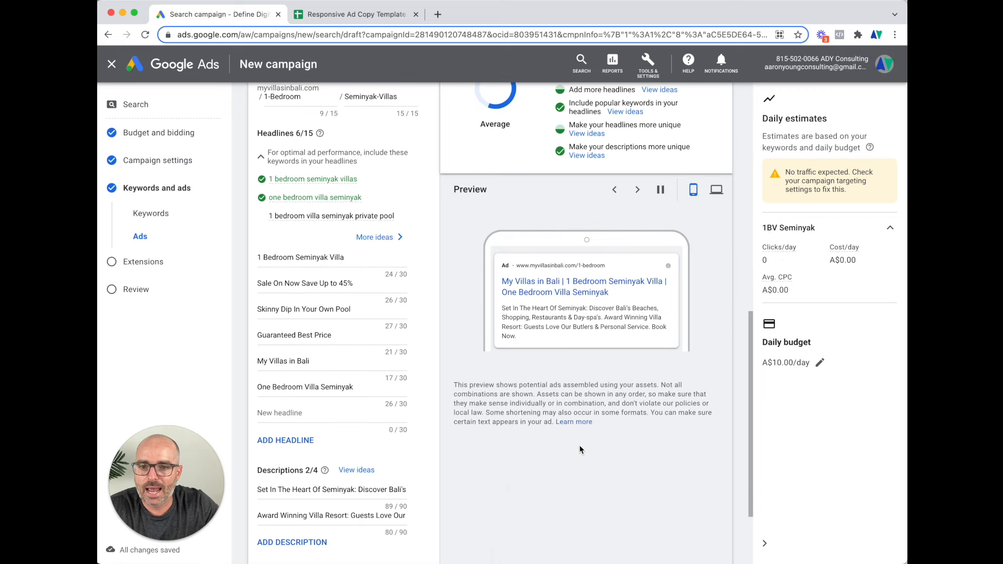
click(642, 190)
click(638, 192)
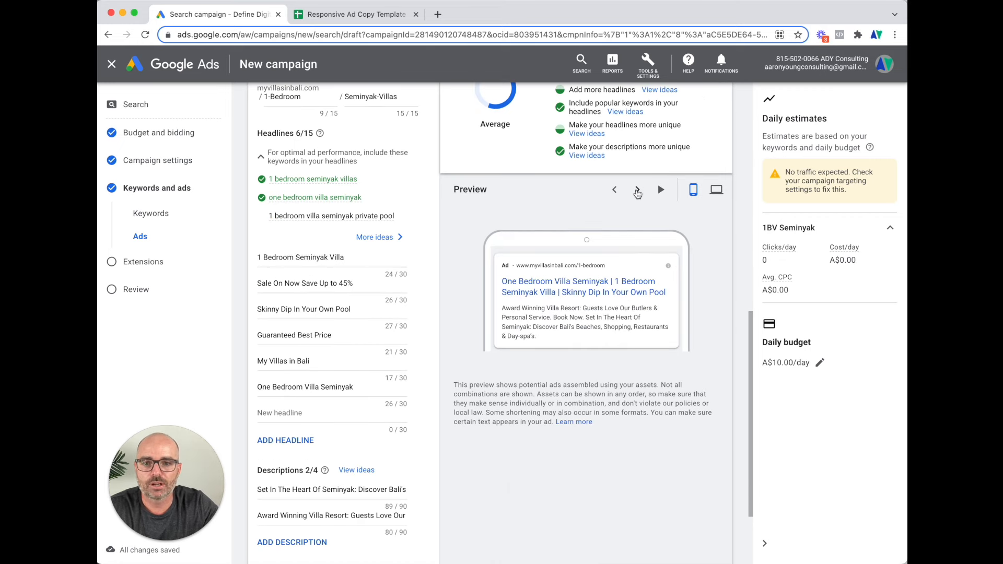
click(638, 191)
click(638, 192)
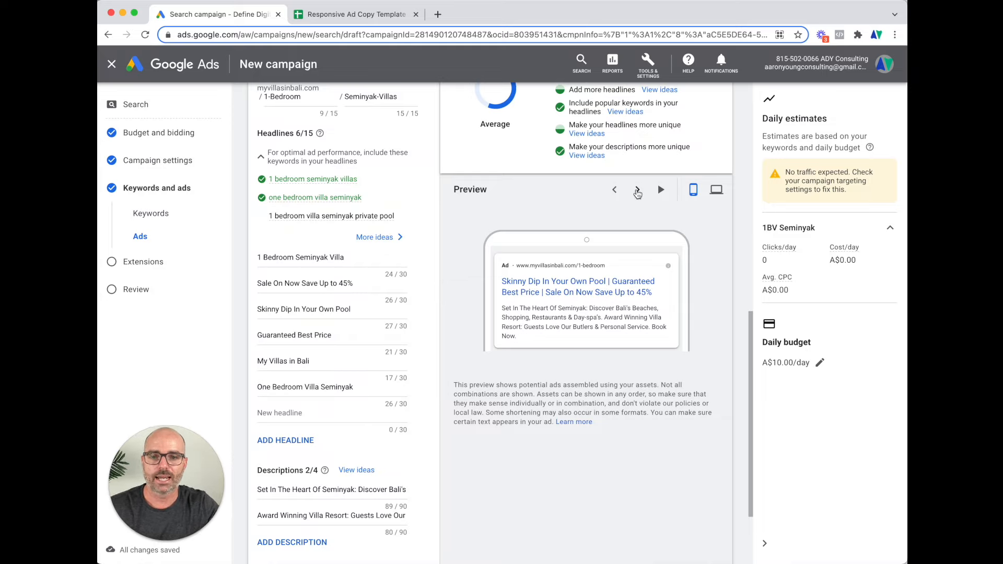
click(638, 191)
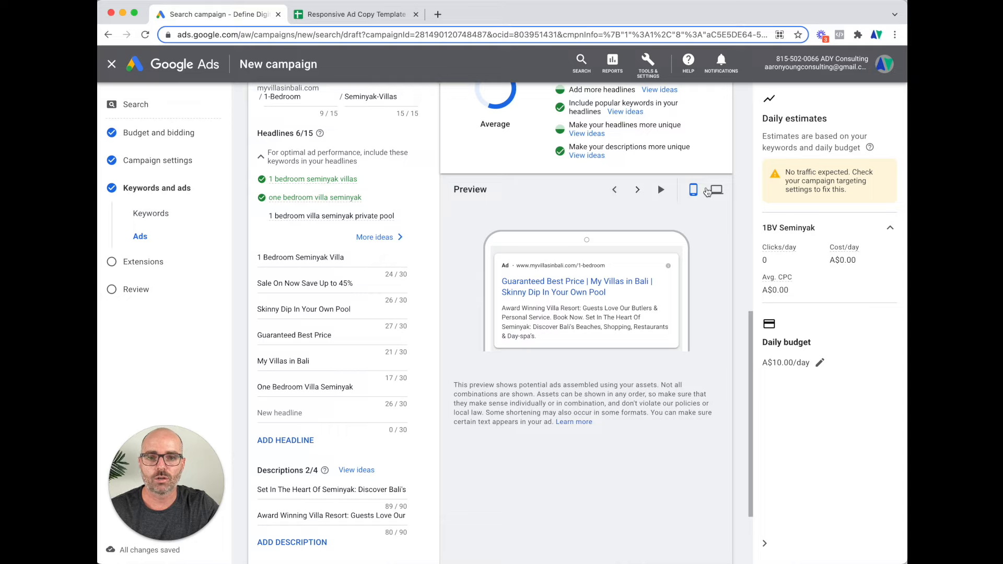
click(716, 191)
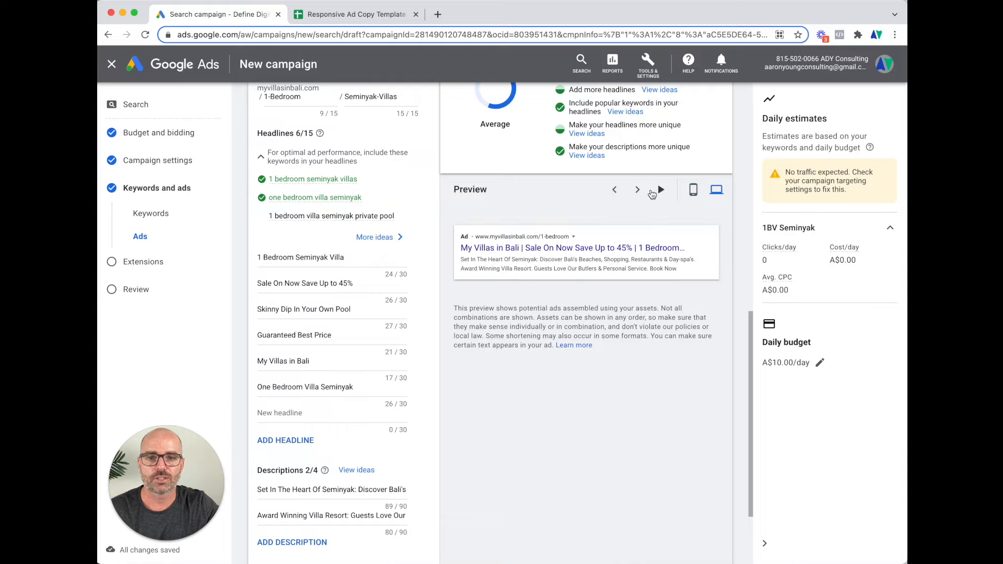
click(638, 191)
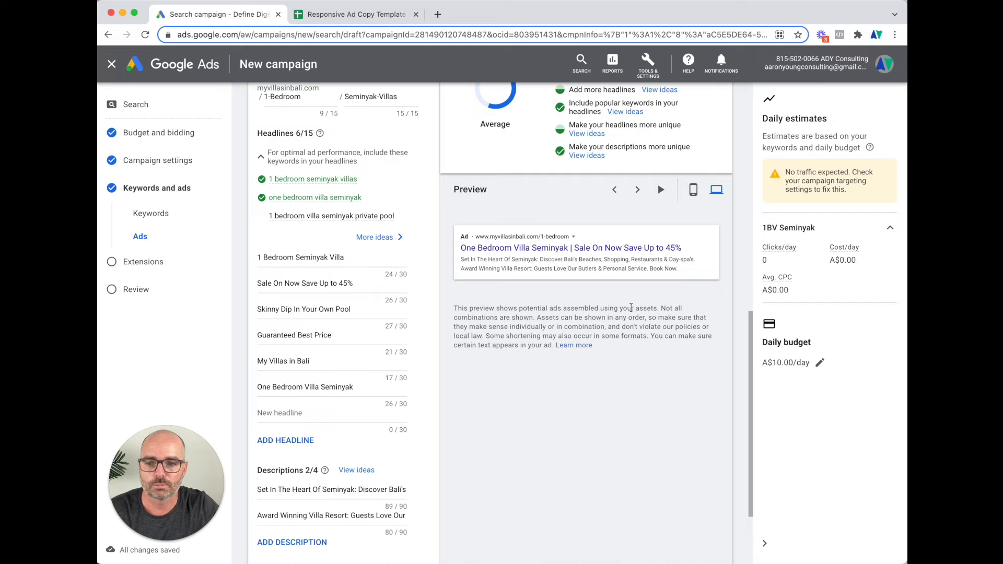
scroll(631, 308, down, 3)
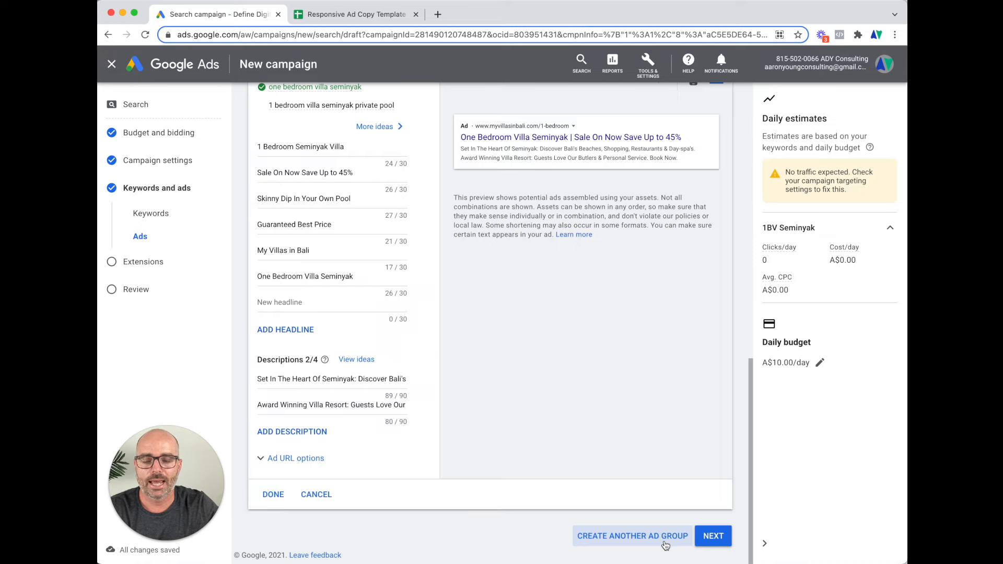
scroll(690, 492, up, 6)
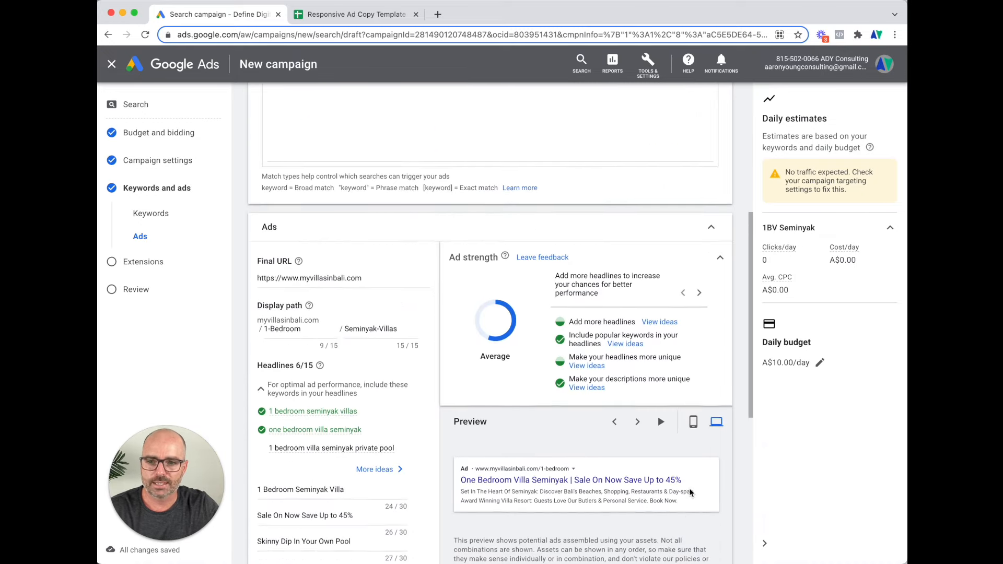
scroll(690, 493, down, 6)
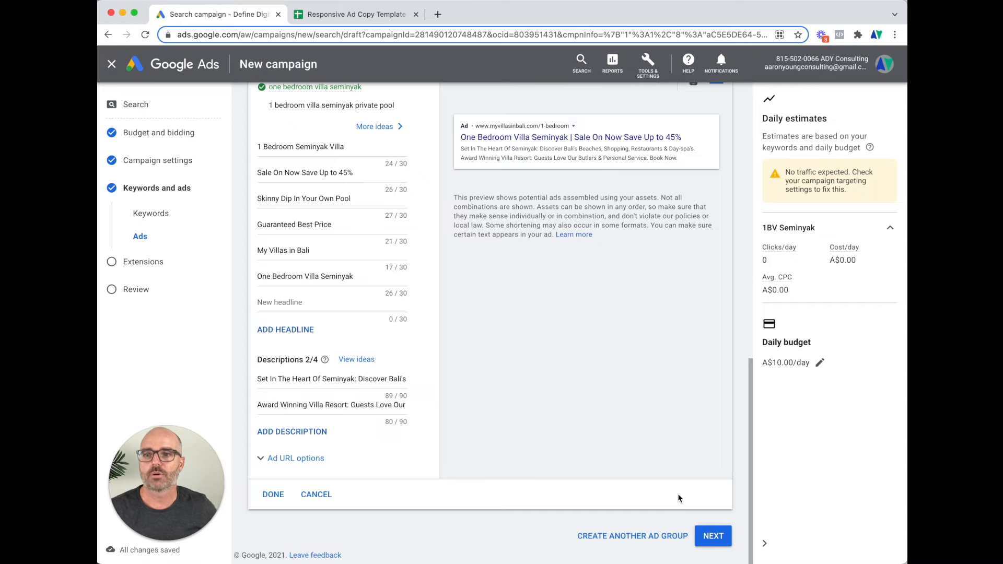
scroll(692, 490, up, 6)
scroll(652, 474, down, 6)
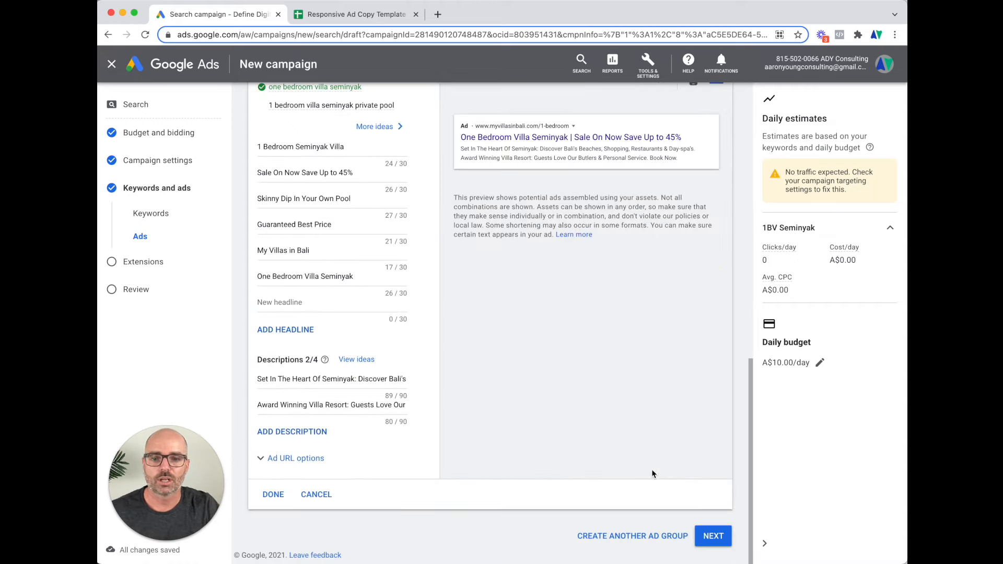
Advance to Extensions, discard the started sitelink, and open a new callout extension form
click(713, 535)
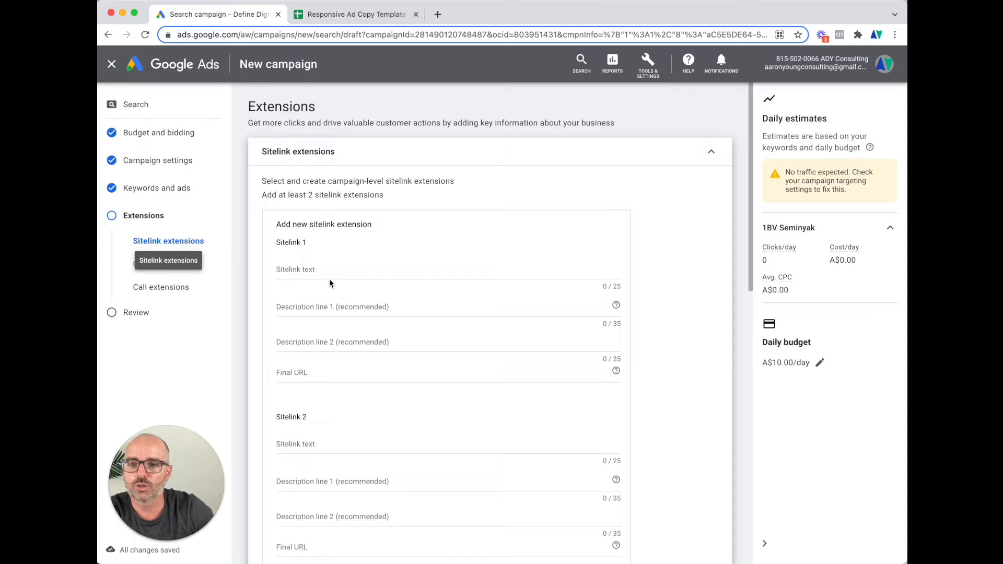
click(305, 271)
scroll(322, 296, down, 2)
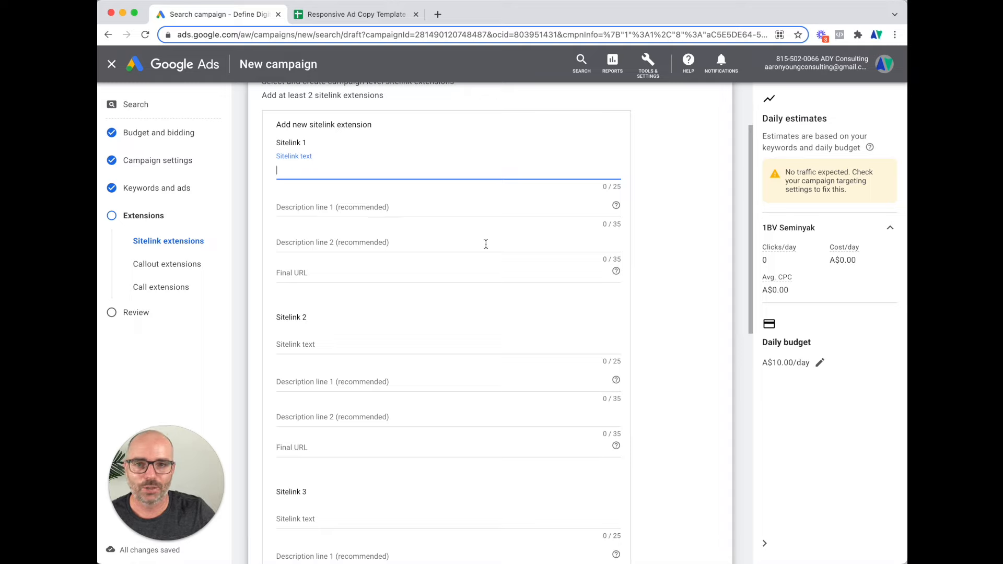
scroll(485, 241, down, 3)
scroll(383, 275, down, 13)
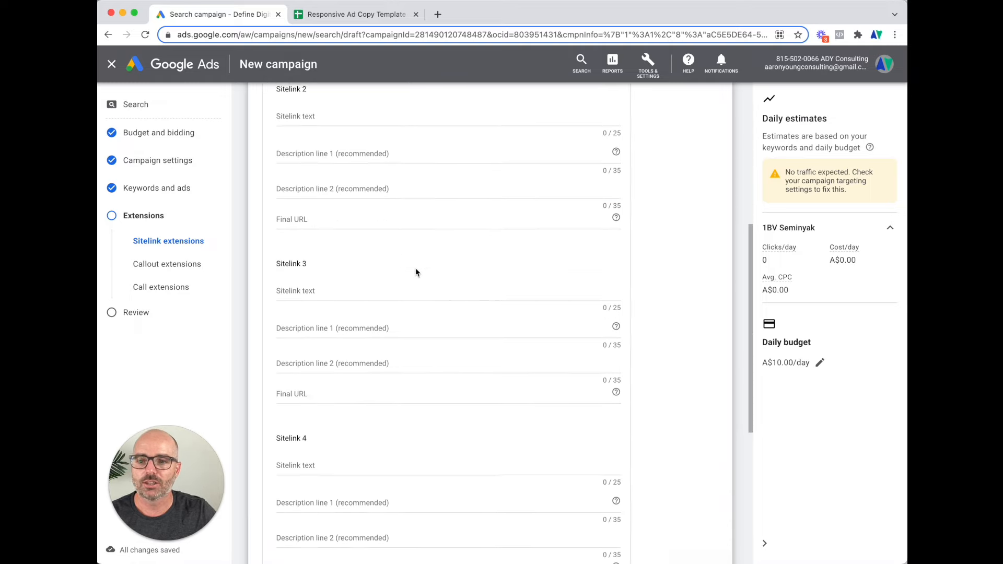
click(338, 470)
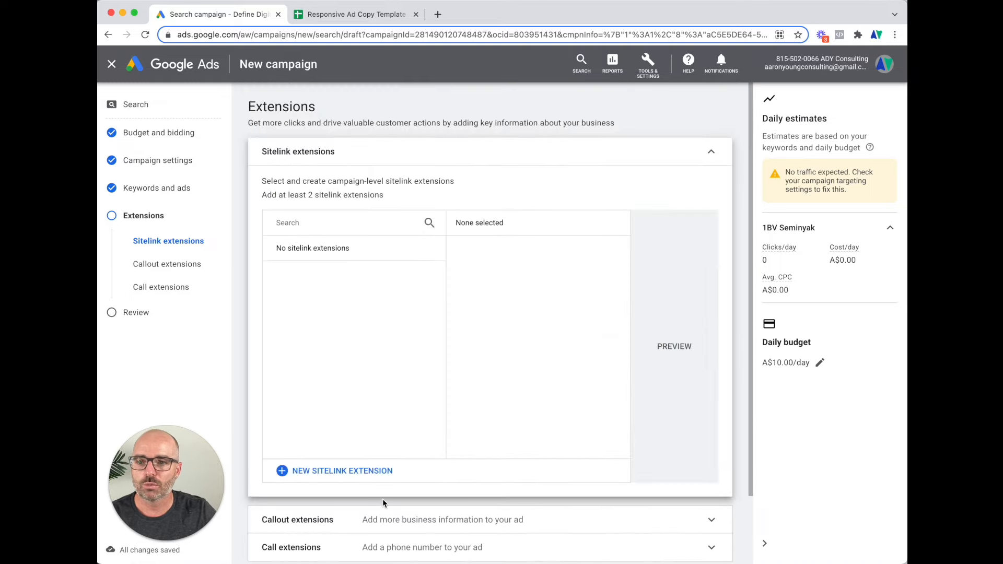
scroll(391, 418, down, 2)
click(412, 443)
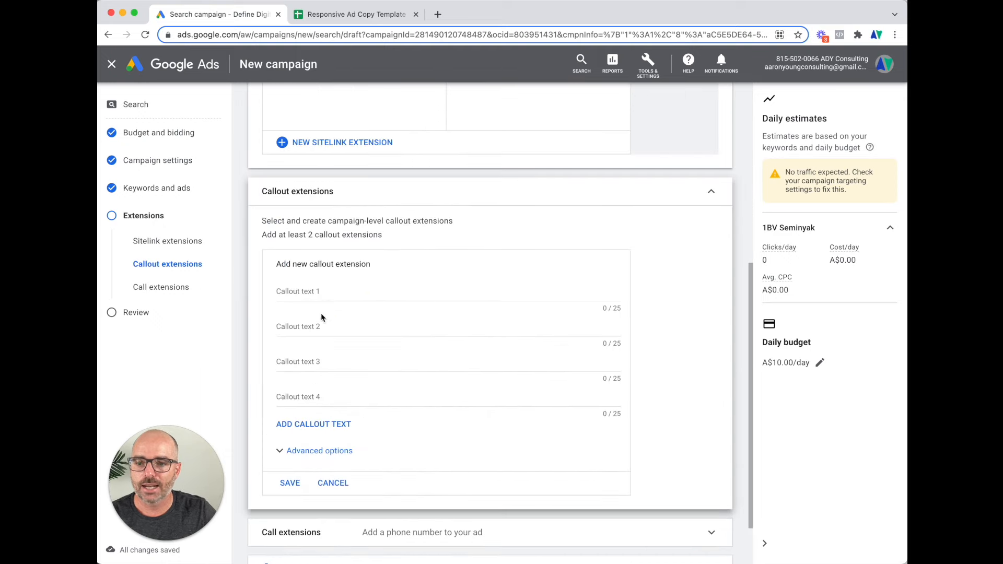
Draft callouts 'Free Airport Transfer' and 'Free Delivery', then cancel the callout form
click(287, 288)
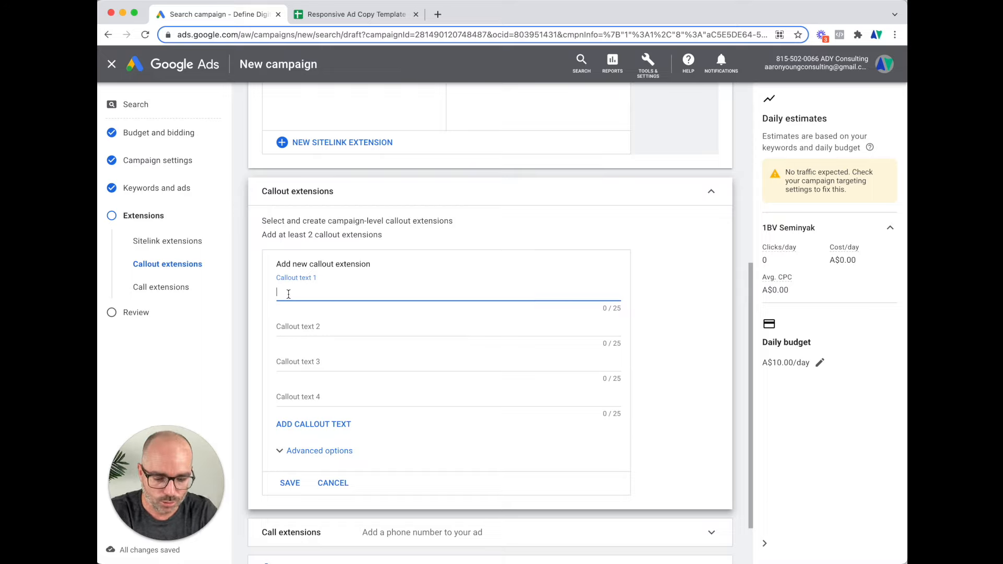
text(F)
key(BackSpace)
text(Free Airoprt)
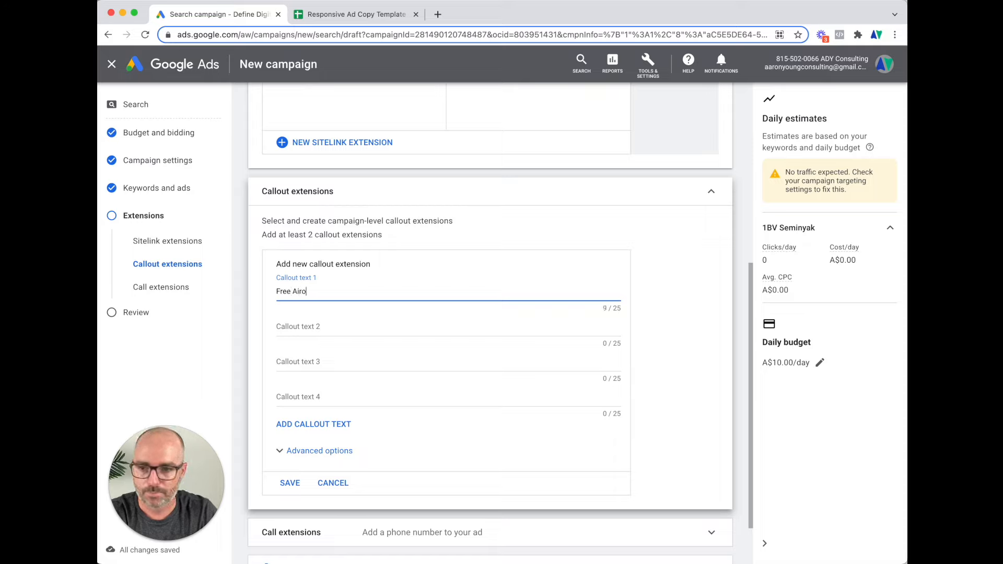
key(BackSpace)
key(BackSpace)
key(BackSpace)
text(port Transfer)
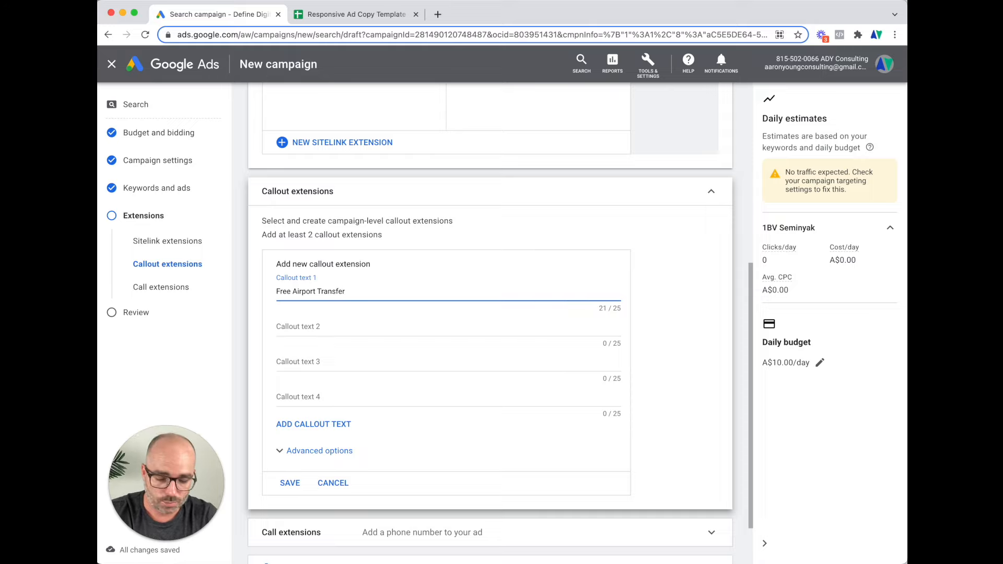
key(Tab)
text(F)
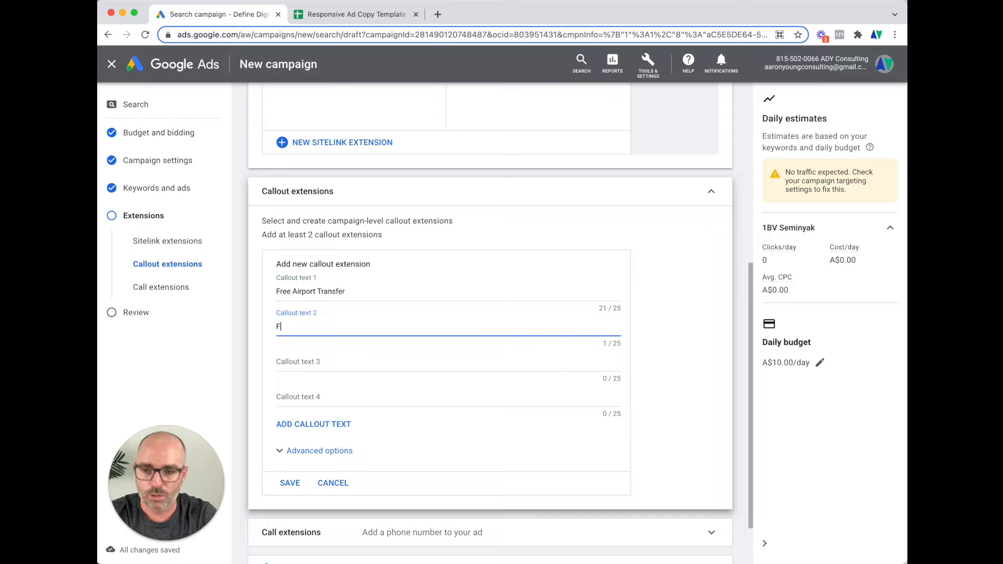
text(ree Delivery)
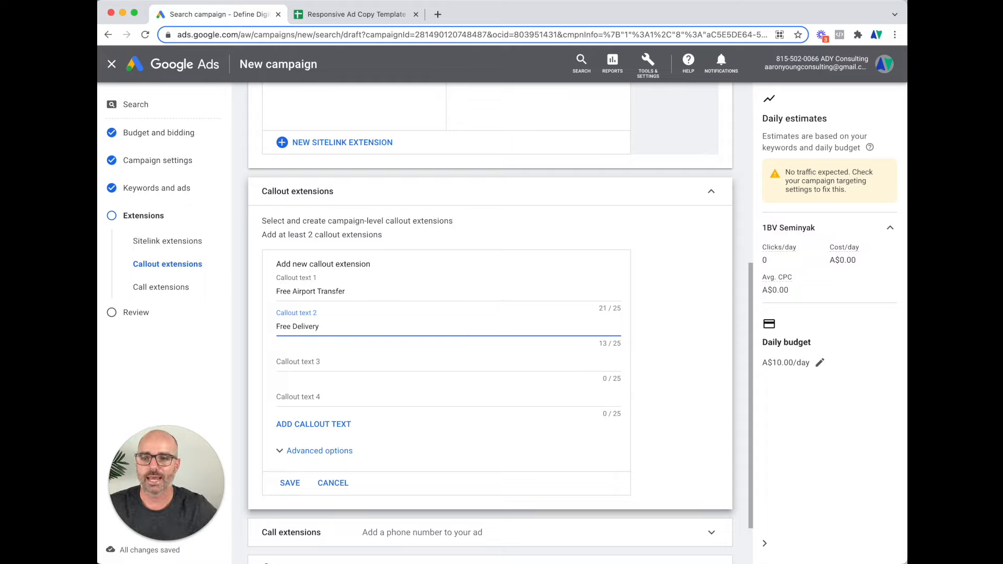
click(333, 484)
scroll(352, 335, down, 3)
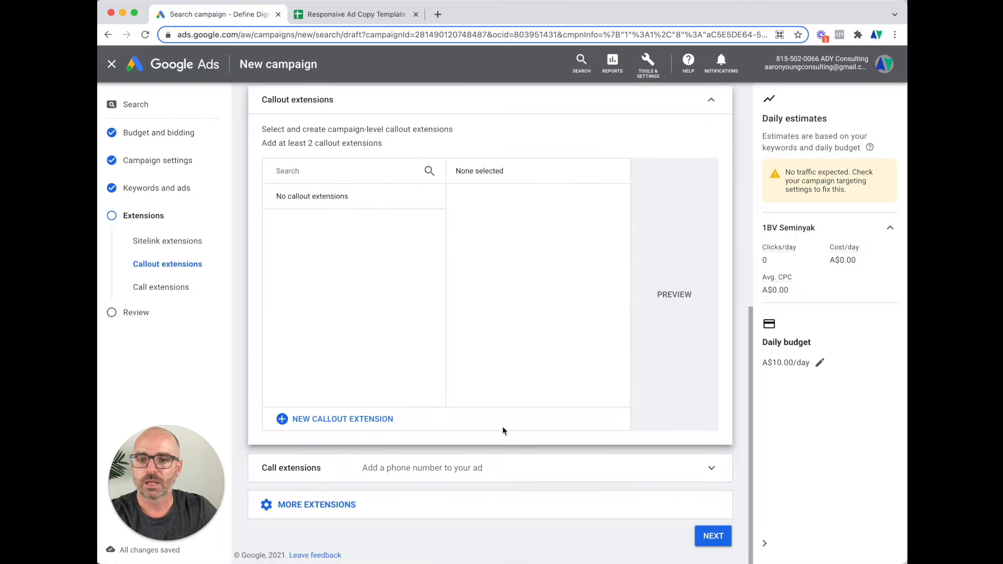
click(520, 470)
Inspect the call extension's phone country choices and phone number field without adding a number
scroll(521, 470, down, 2)
scroll(455, 418, down, 4)
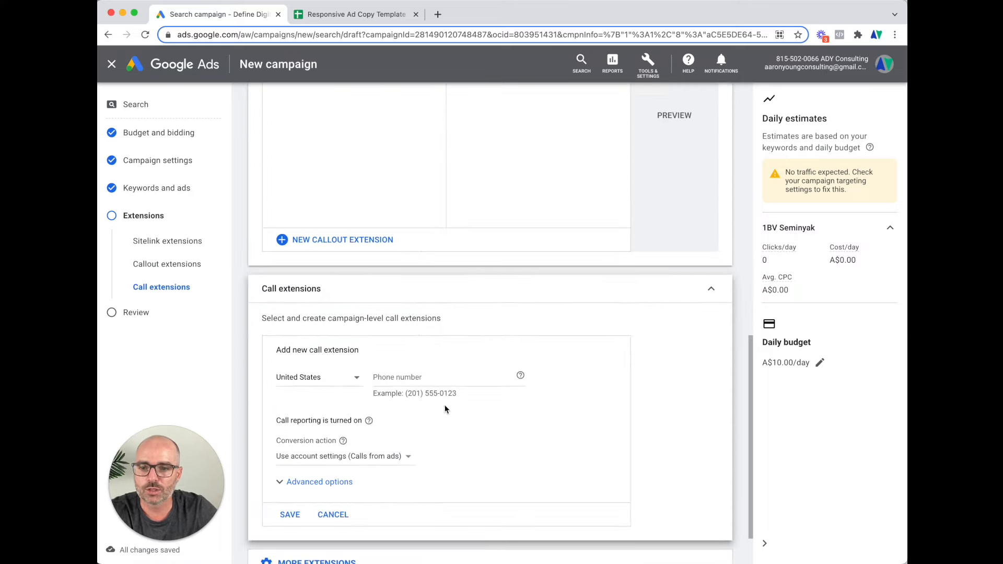
scroll(437, 431, down, 1)
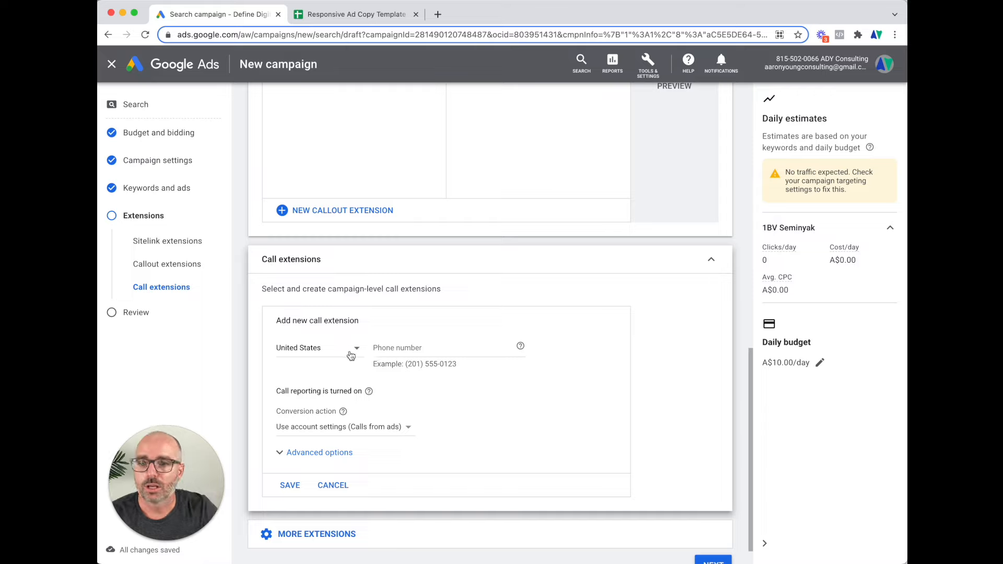
click(349, 354)
click(489, 352)
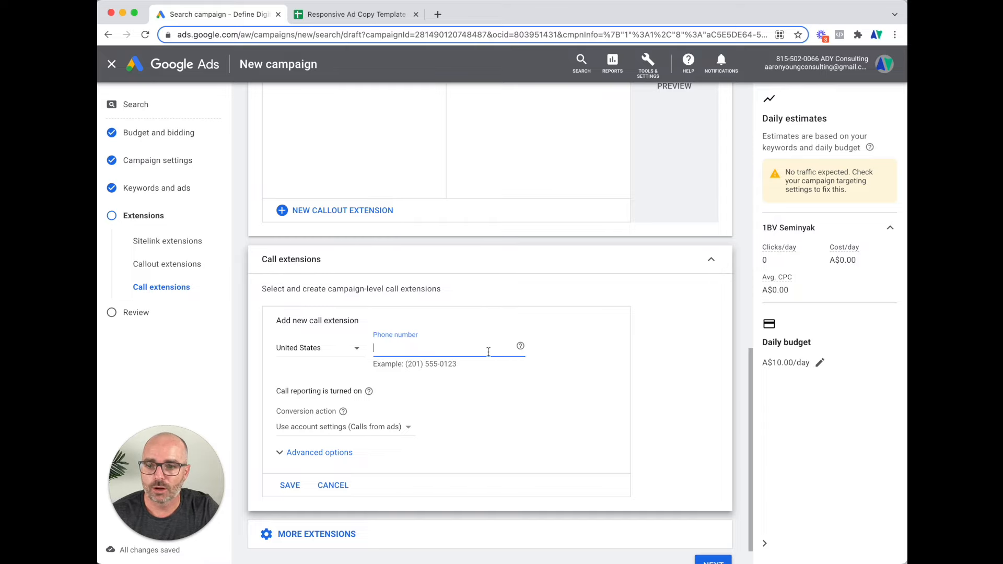
Check the call conversion action options, keep account settings, and proceed to the campaign Review step
click(382, 427)
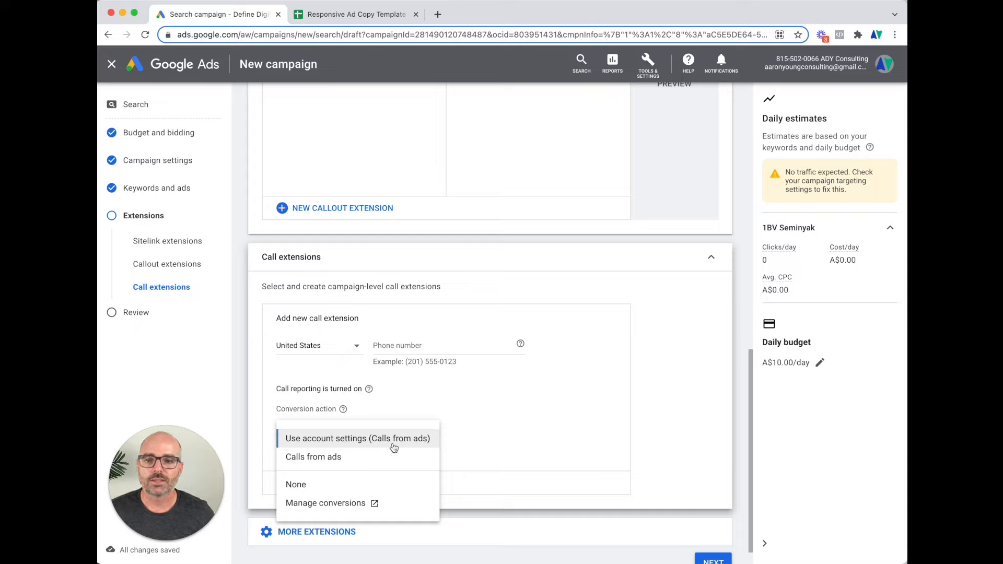
click(396, 344)
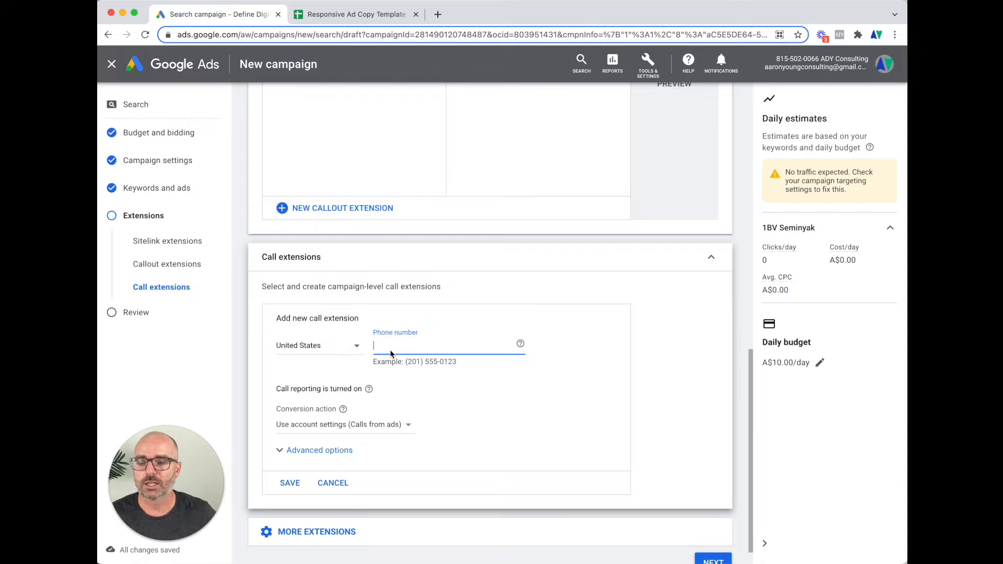
click(713, 560)
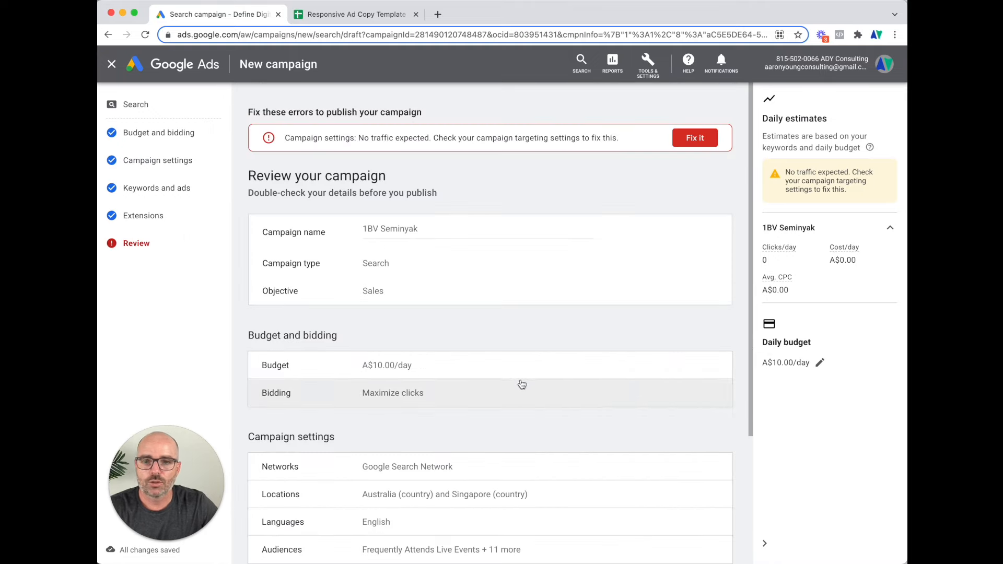
scroll(536, 268, down, 2)
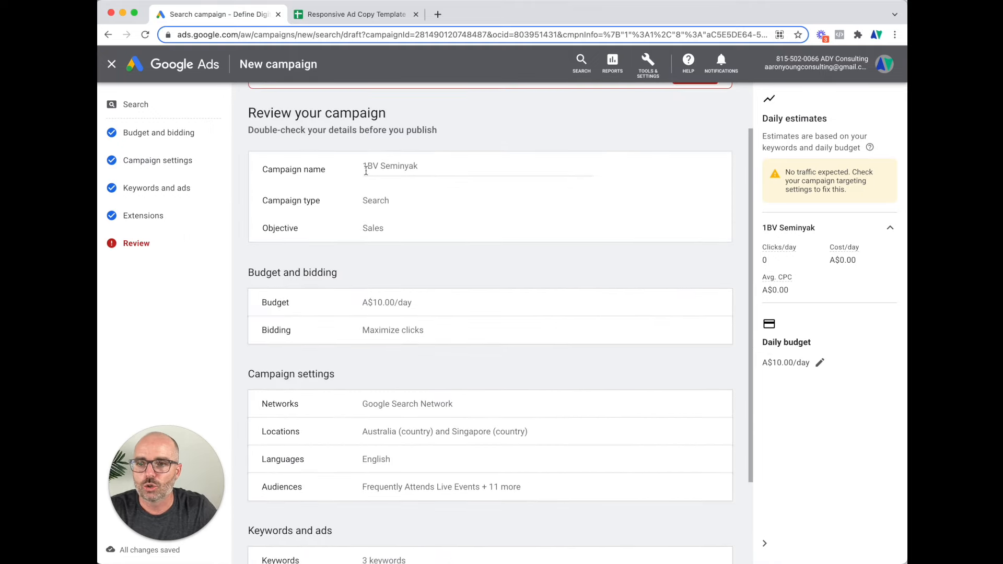
drag(368, 167, 438, 166)
click(380, 203)
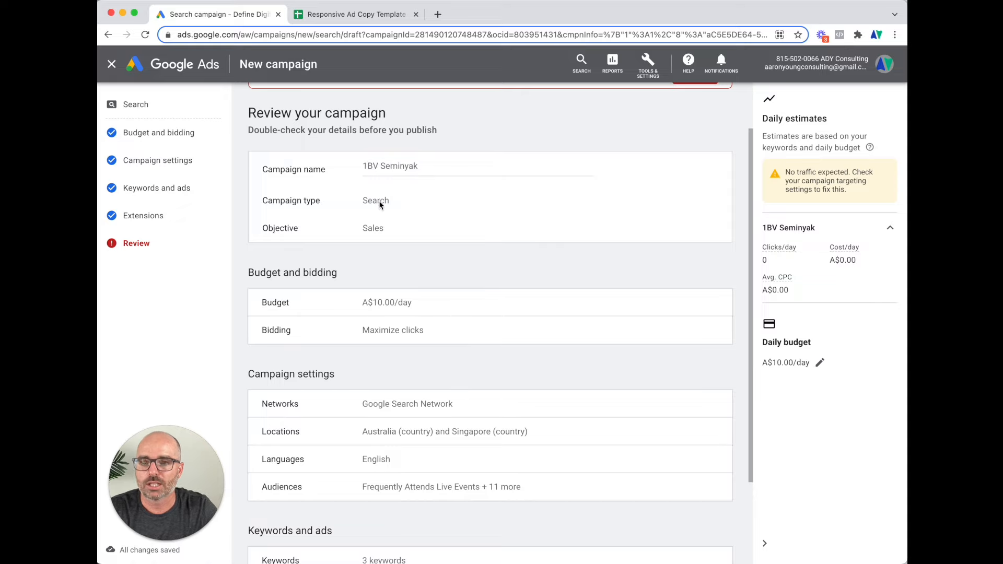
scroll(379, 239, down, 2)
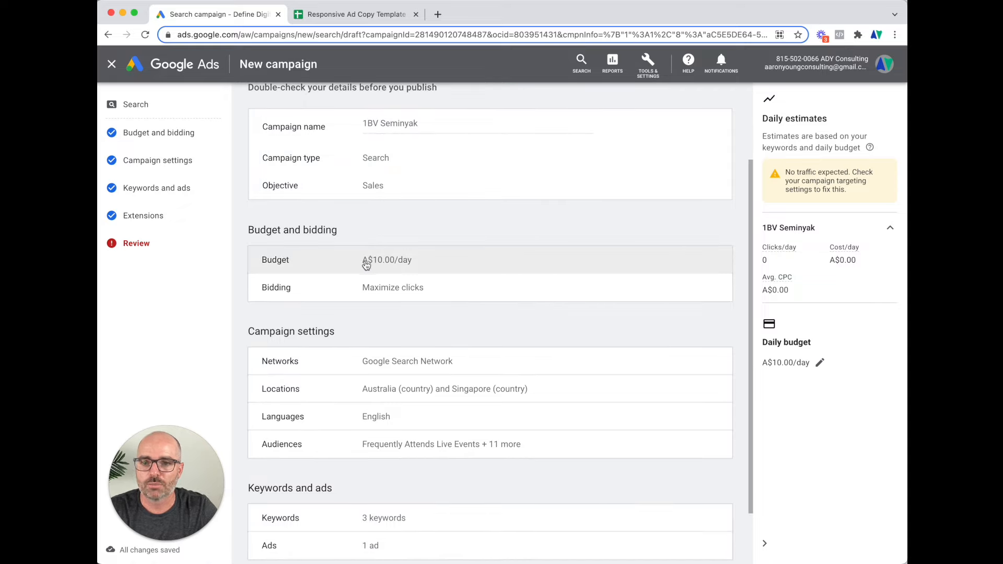
scroll(413, 300, up, 1)
scroll(420, 310, down, 3)
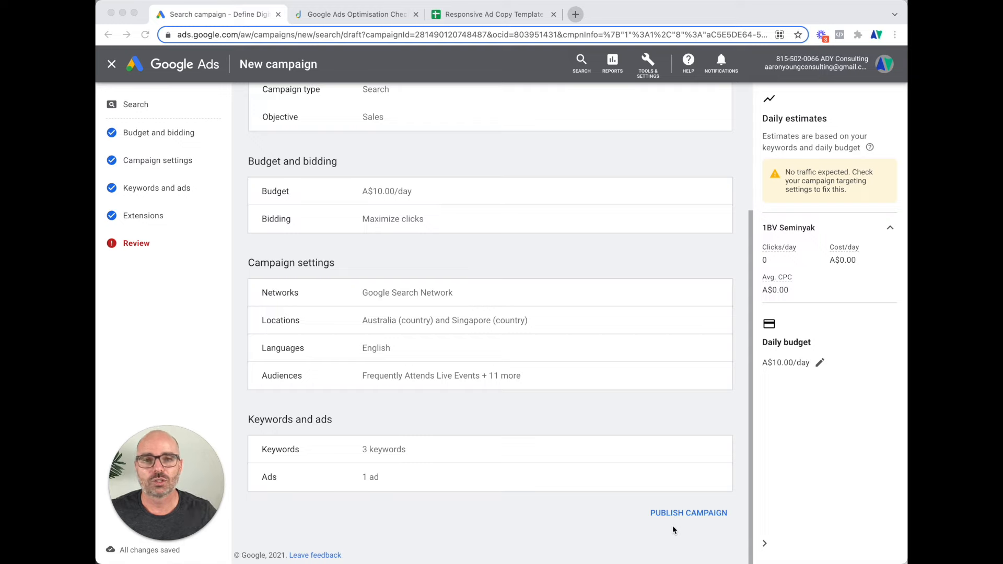
click(349, 16)
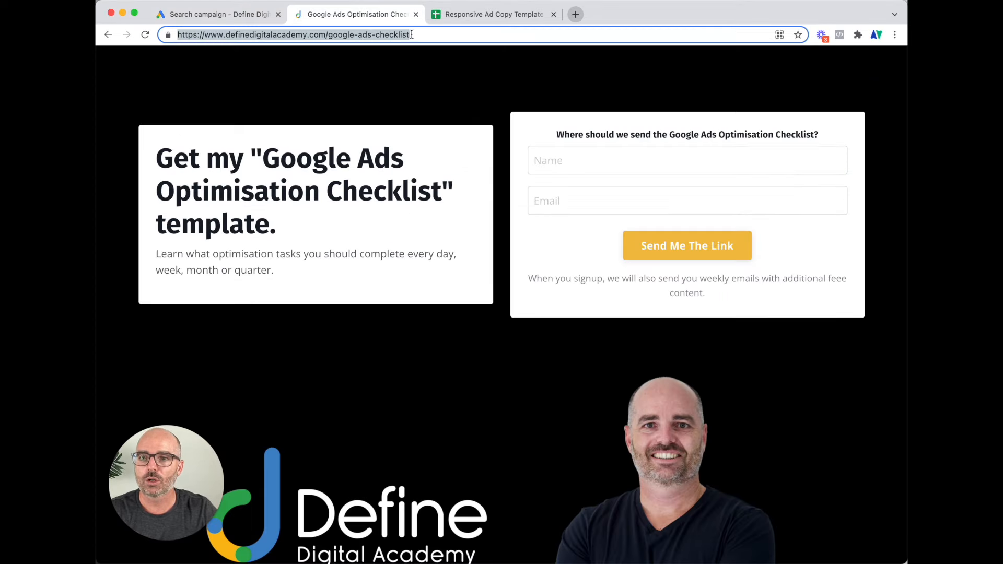
Highlight the google-ads-checklist path in the definedigitalacademy.com page address
click(434, 34)
drag(416, 35, 208, 35)
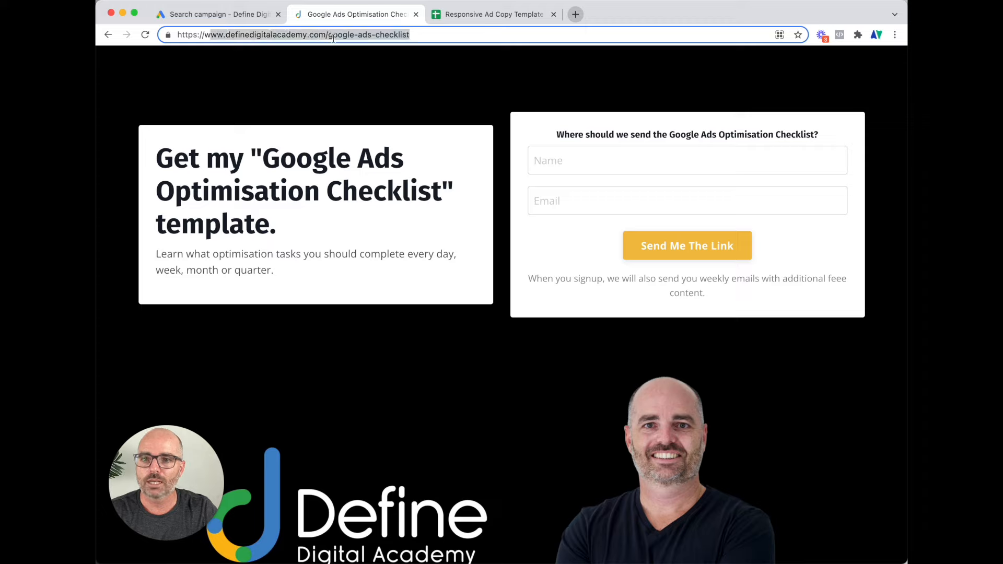
drag(326, 35, 421, 38)
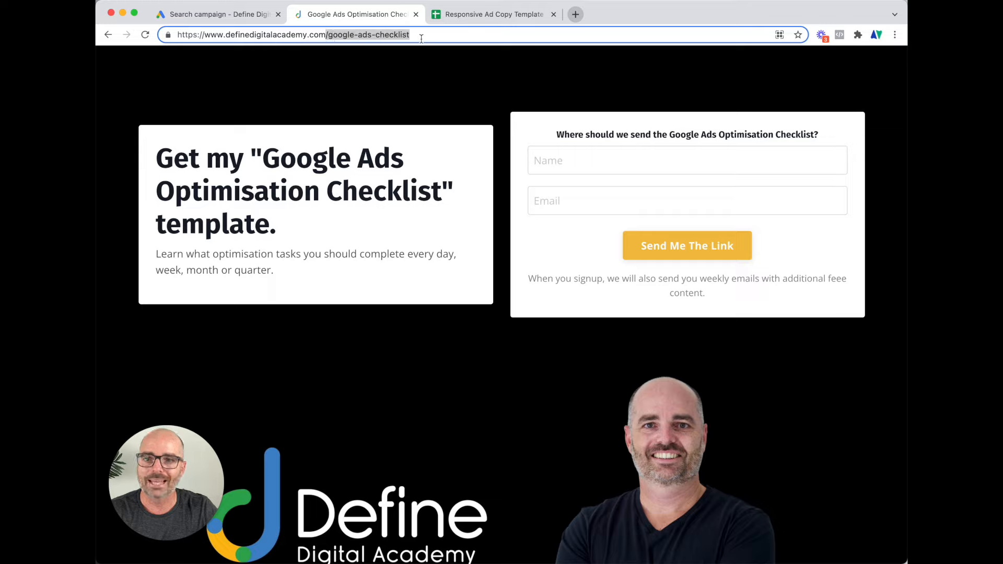